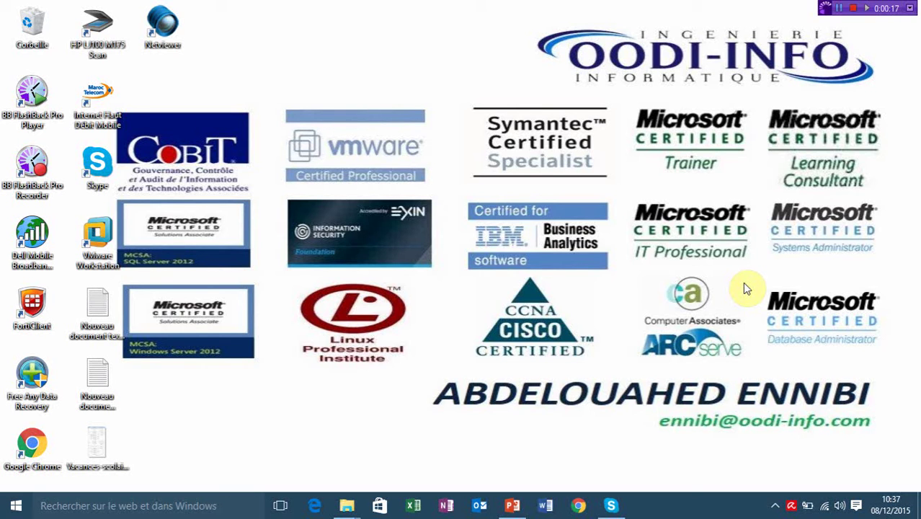
Present the Sharepoint 2013 deck through the AD DS and SQL Server 2012 slides, then exit on slide 5.
left_click(516, 507)
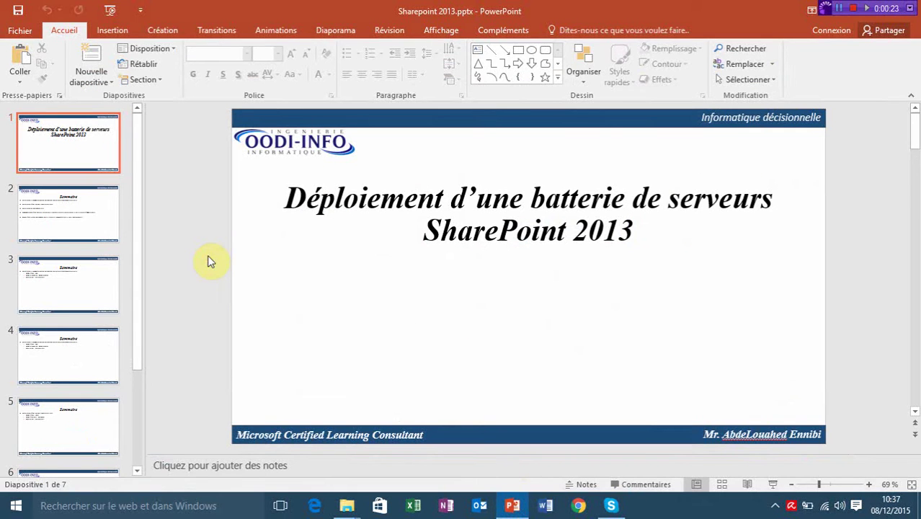
scroll(209, 260, "down", 1)
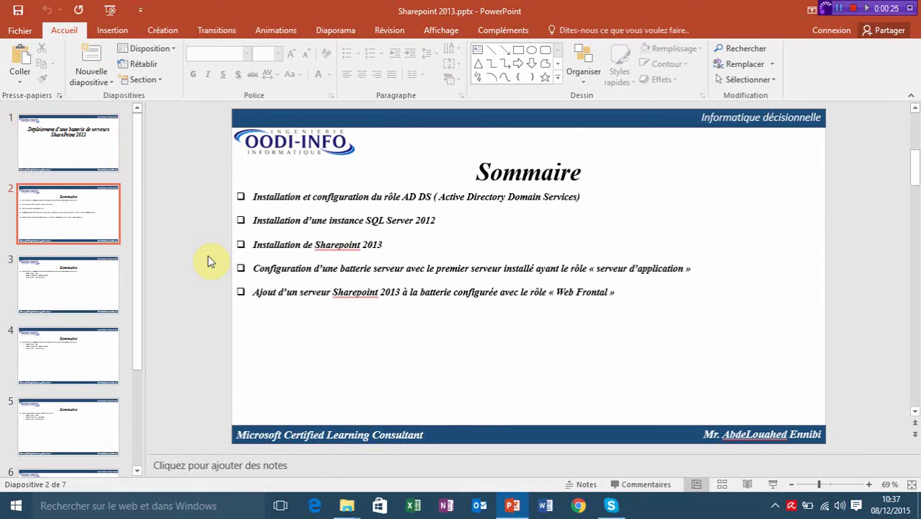
key("shift+F5")
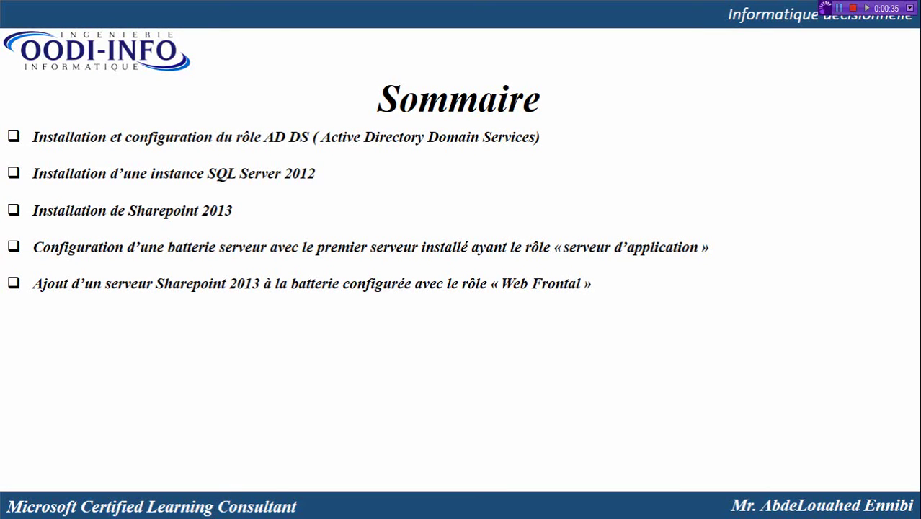
key("Right")
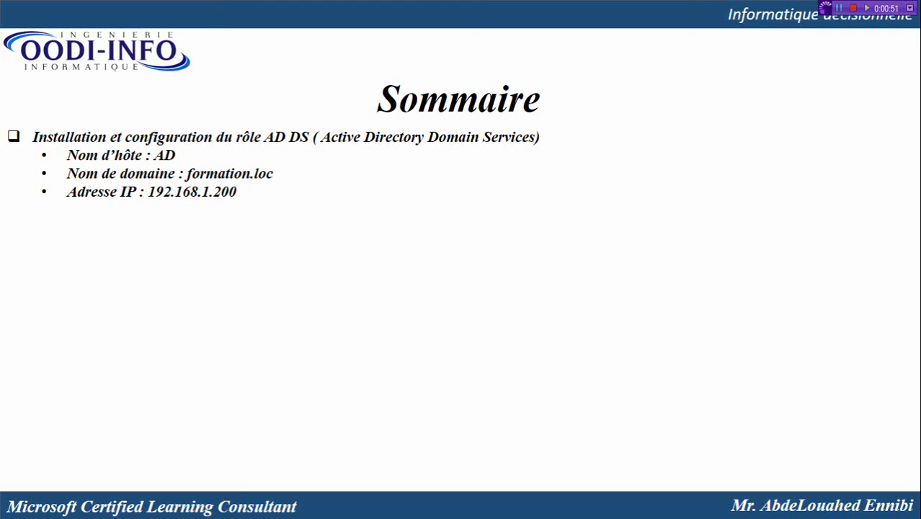
key("Right")
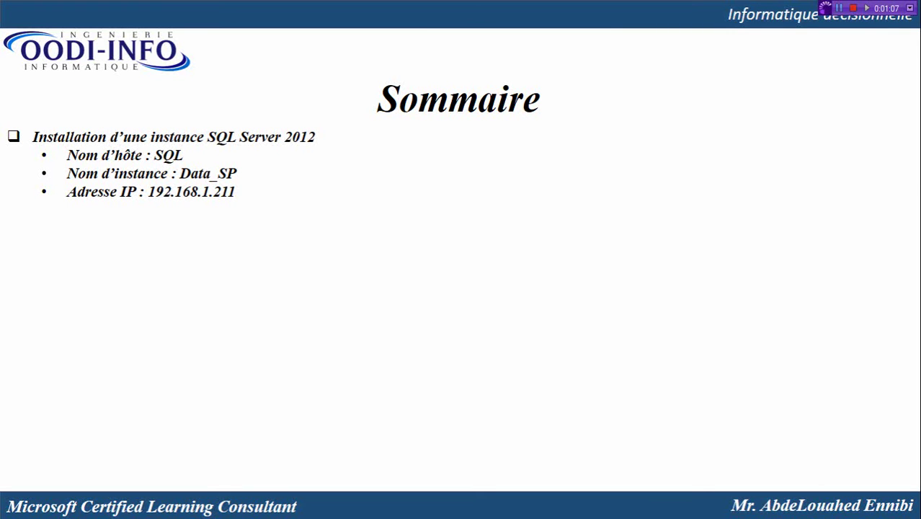
key("Escape")
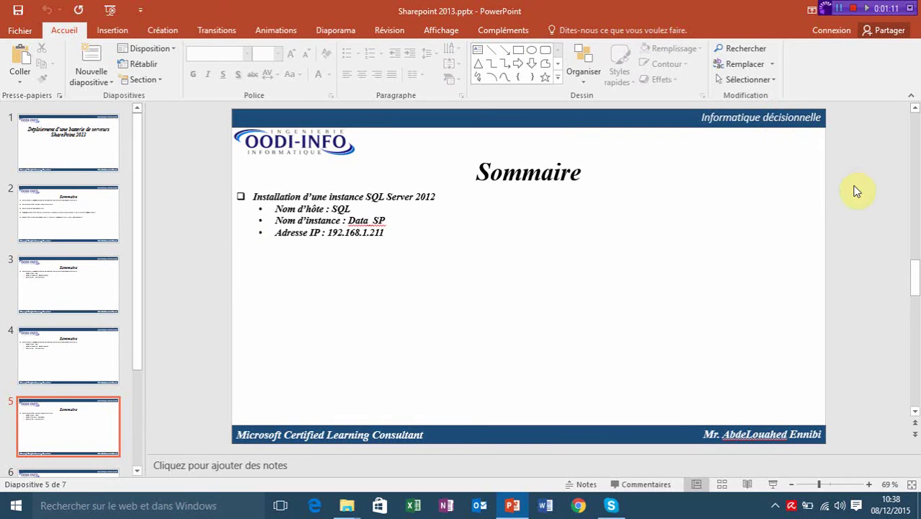
Launch VMware Workstation and try powering on the Windows Server 2012 VM, dismissing the connection errors and update offer.
key("super+d")
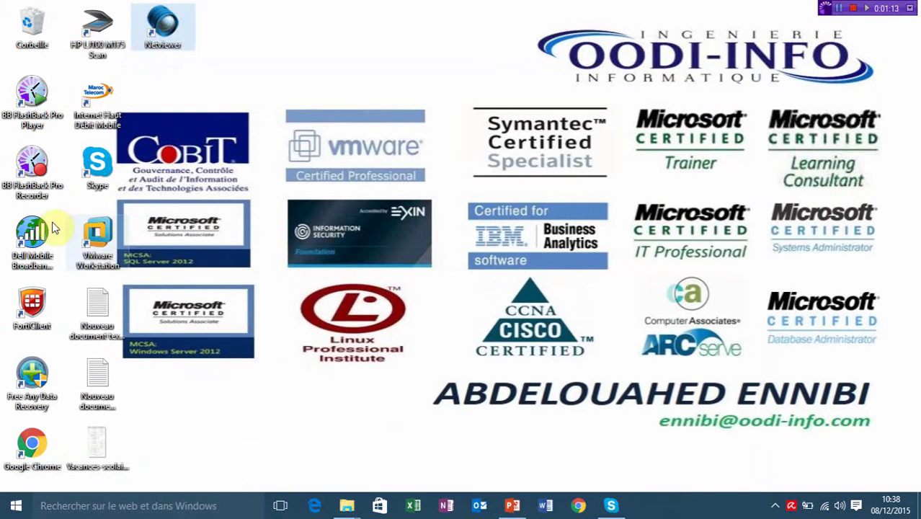
double_click(96, 239)
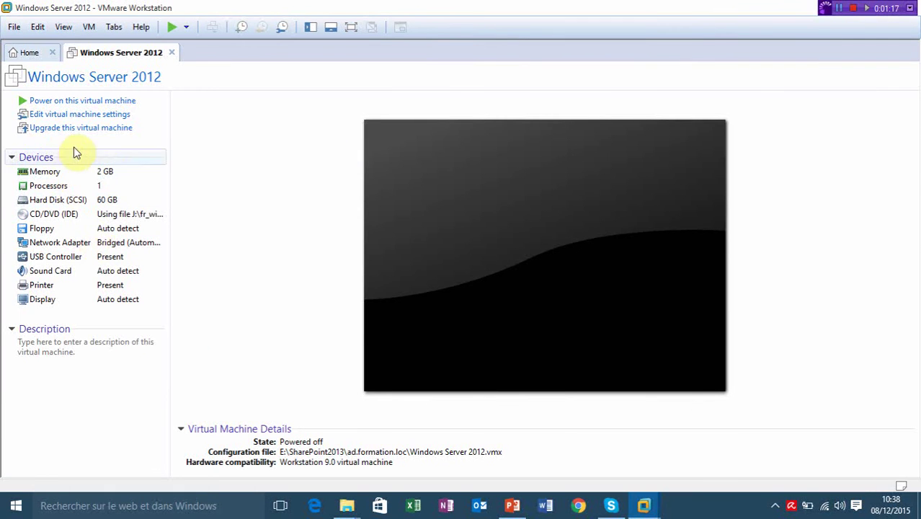
left_click(173, 29)
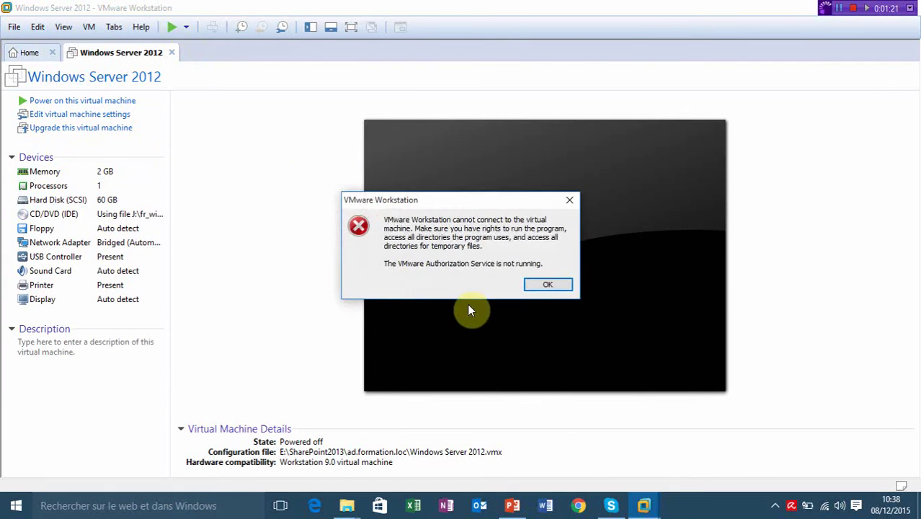
left_click(557, 285)
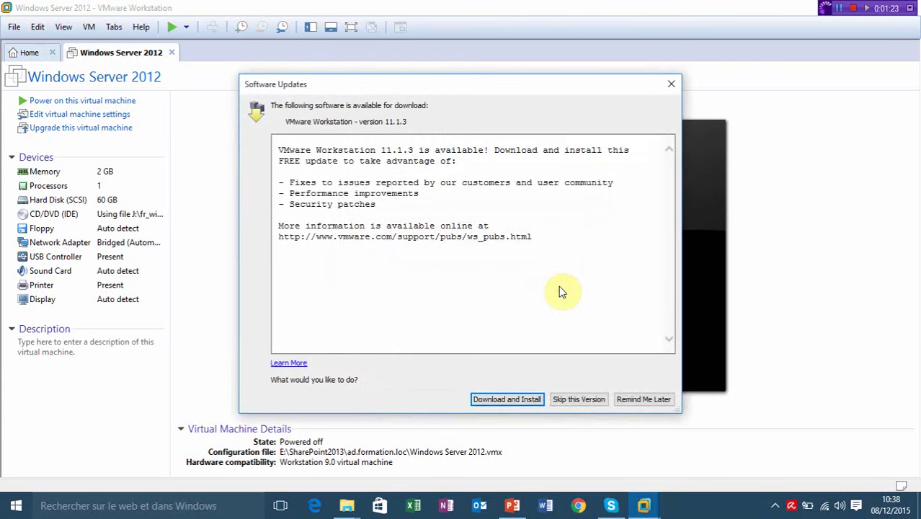
left_click(641, 400)
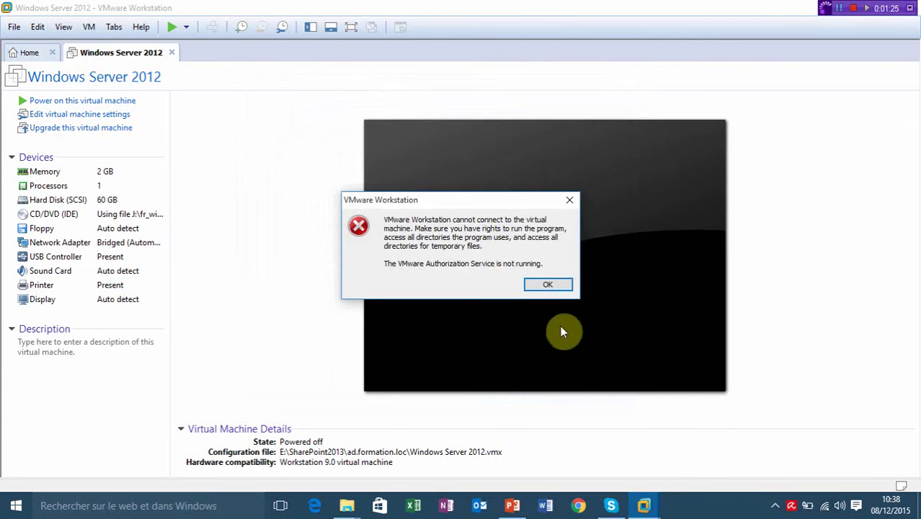
left_click(558, 285)
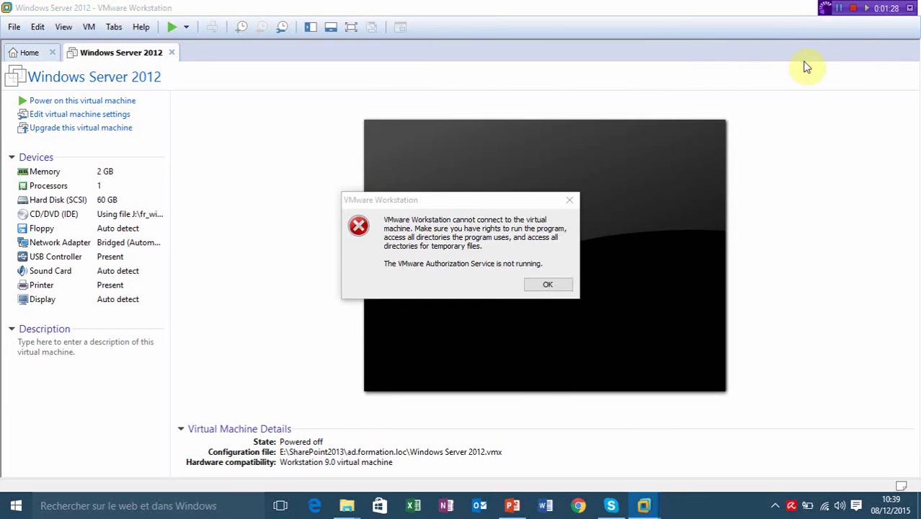
Open the Services console with services.msc.
left_click(783, 142)
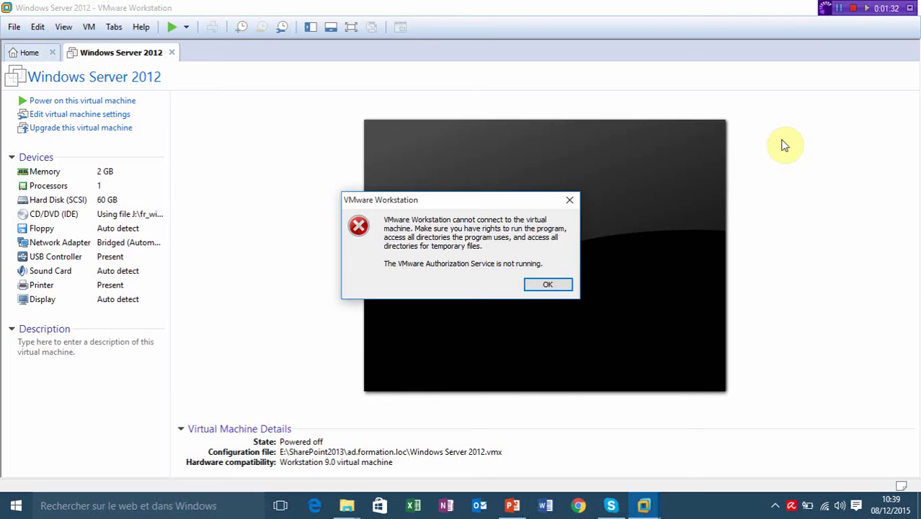
key("super+r")
key("Return")
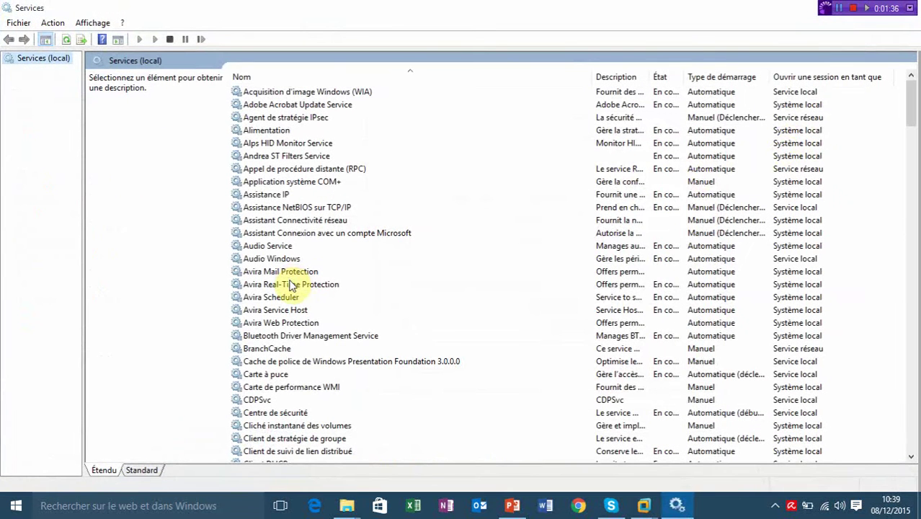
Start VMware Authorization Service with Démarrer and close the Services console.
left_click(291, 284)
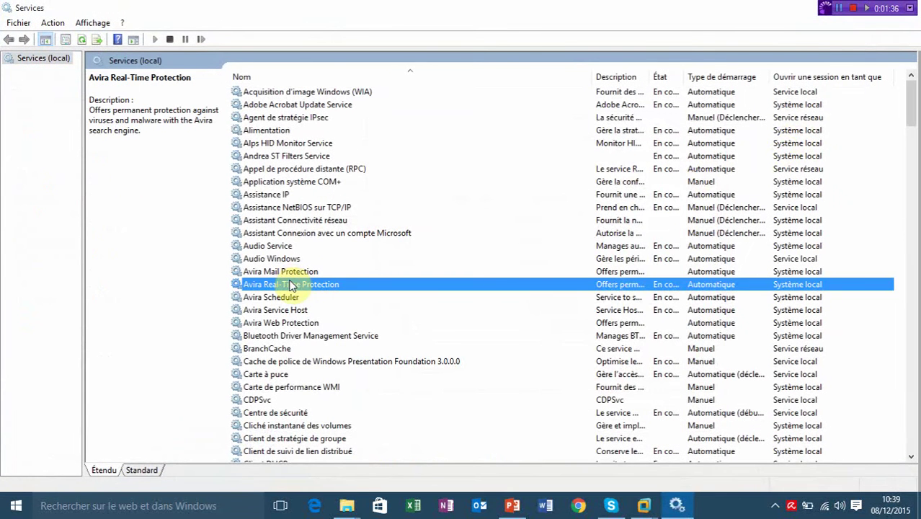
key("v")
key("m")
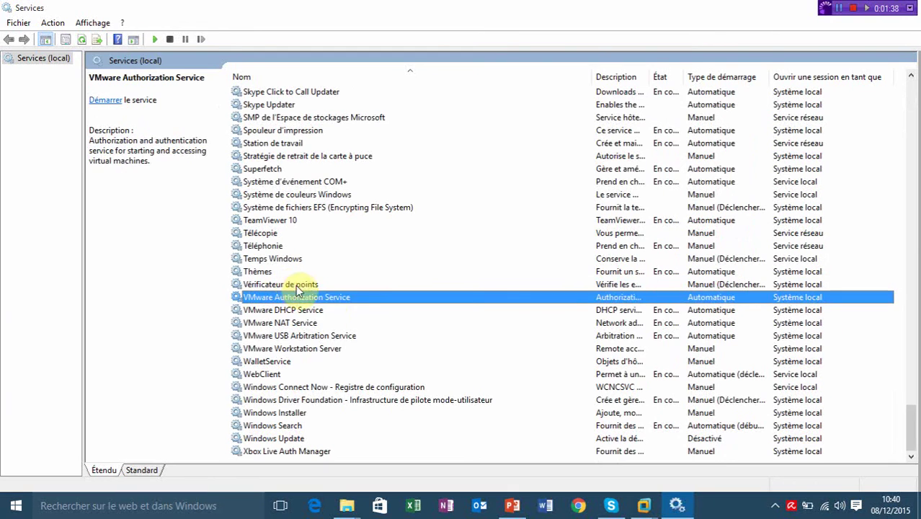
right_click(351, 299)
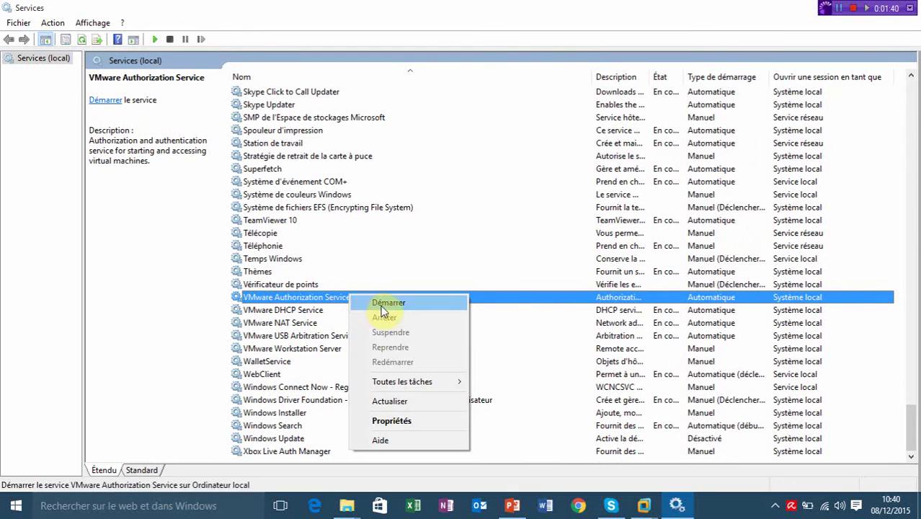
left_click(381, 306)
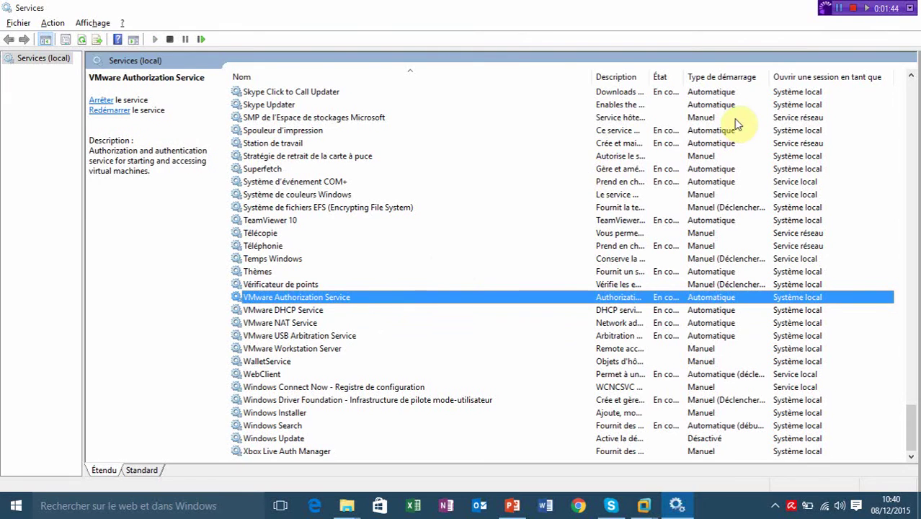
key("alt+F4")
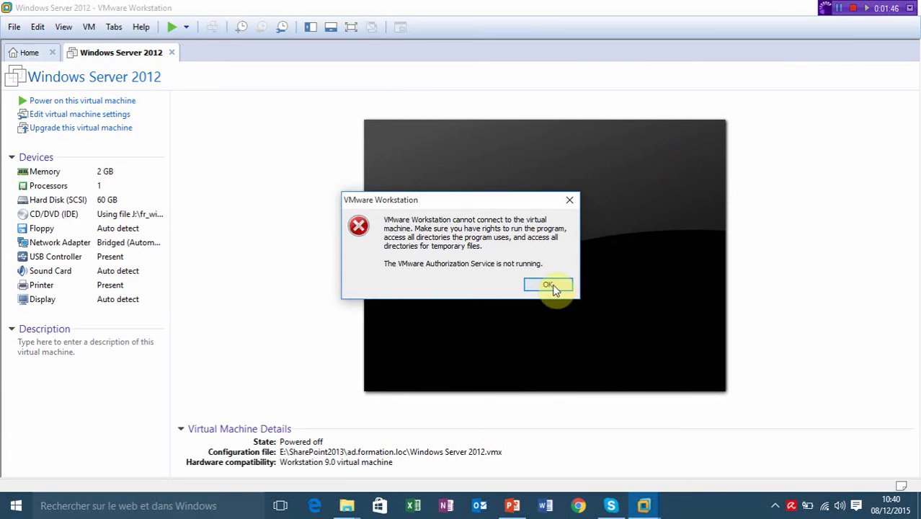
Power on the Windows Server 2012 AD VM and sign in with the domain administrator password.
left_click(549, 286)
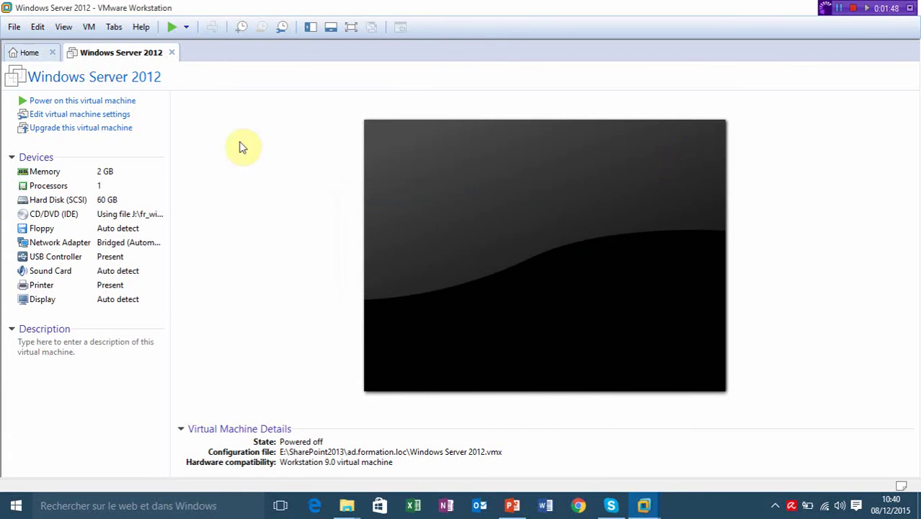
left_click(168, 28)
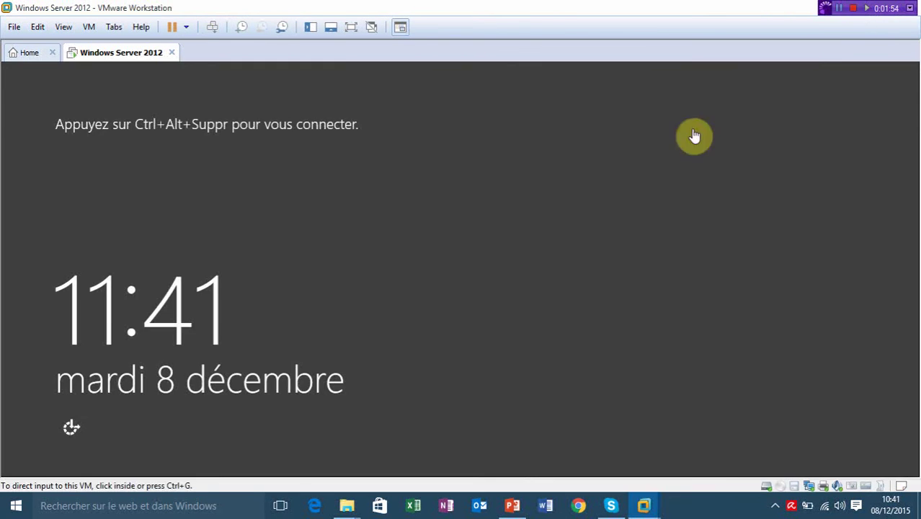
left_click(627, 162)
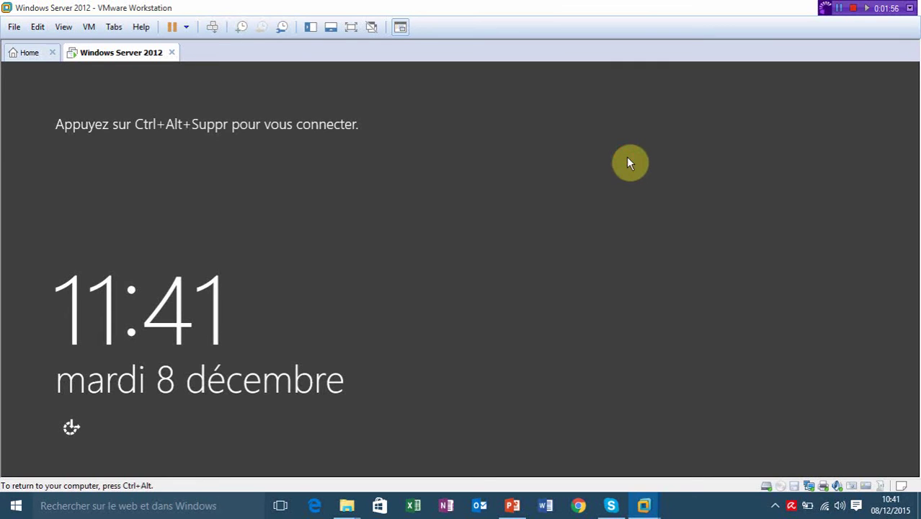
key("ctrl+alt+Insert")
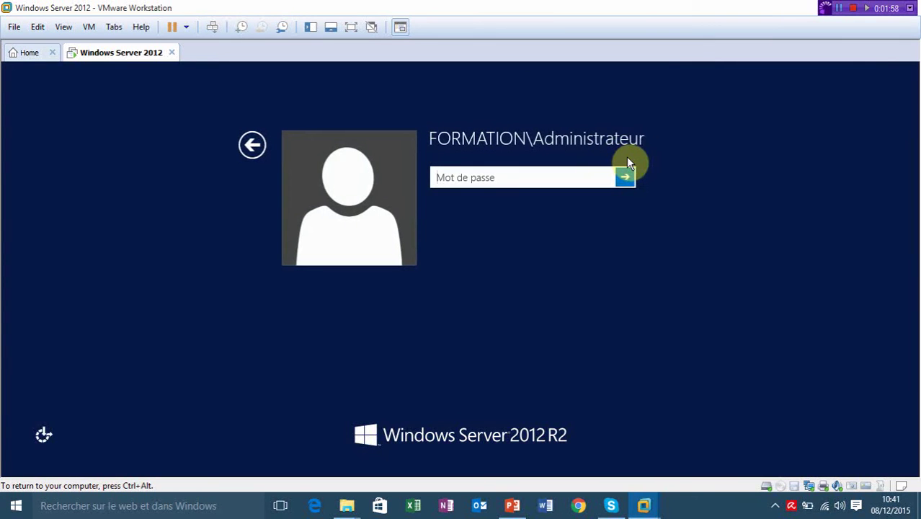
type("Pa$$w0rd")
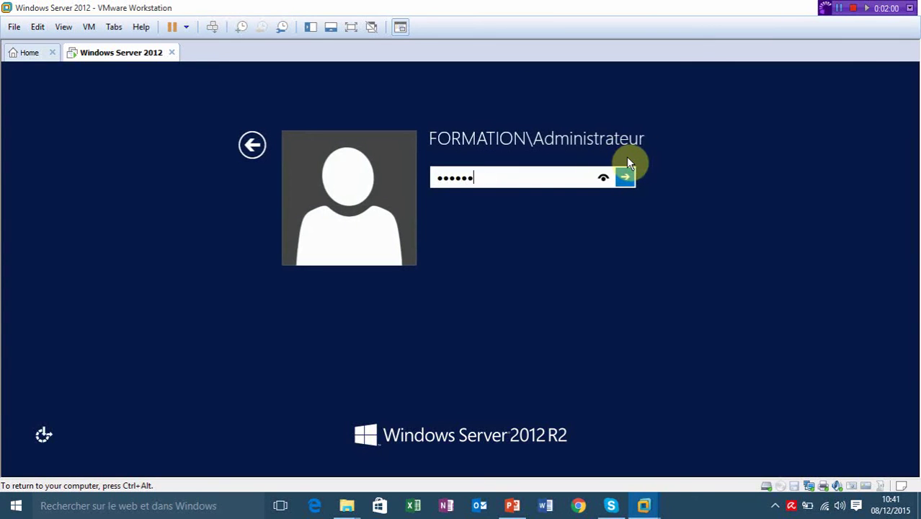
key("Return")
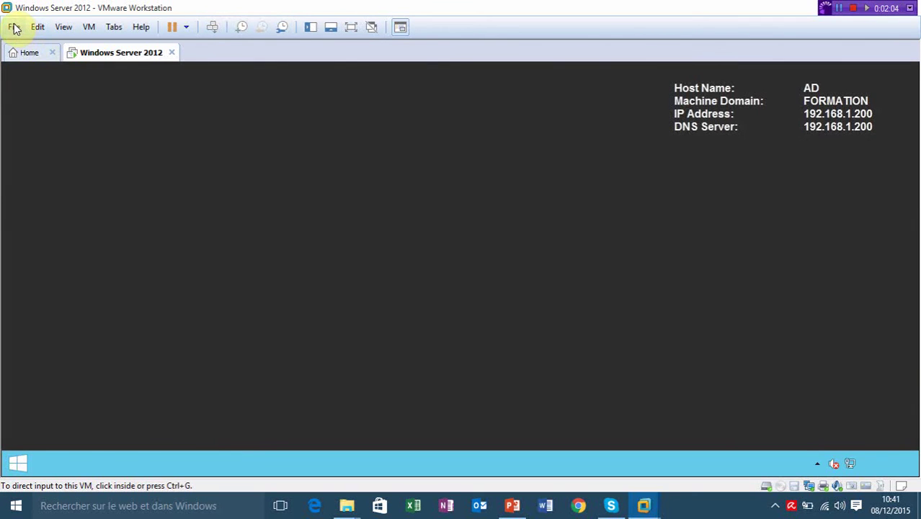
Open Windows Server 2012.vmx from the sql.formation.loc folder through File > Open.
left_click(15, 28)
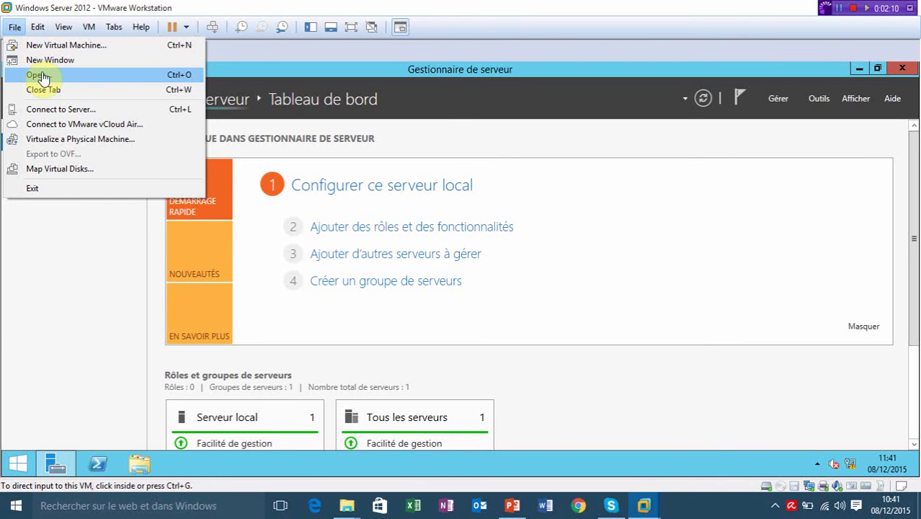
left_click(37, 75)
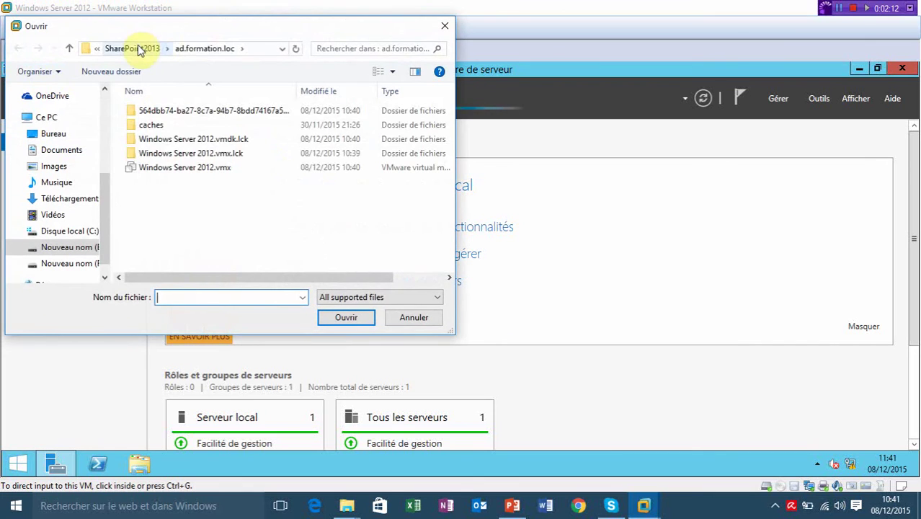
left_click(138, 49)
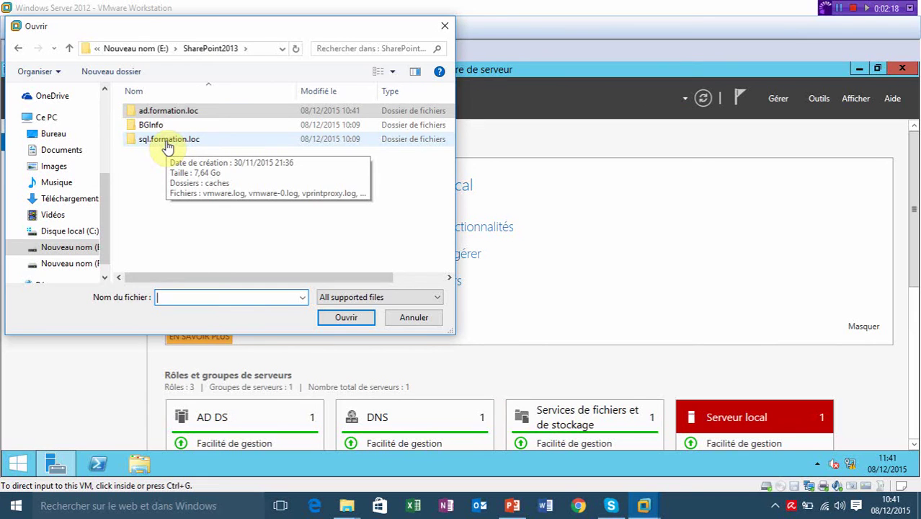
double_click(166, 142)
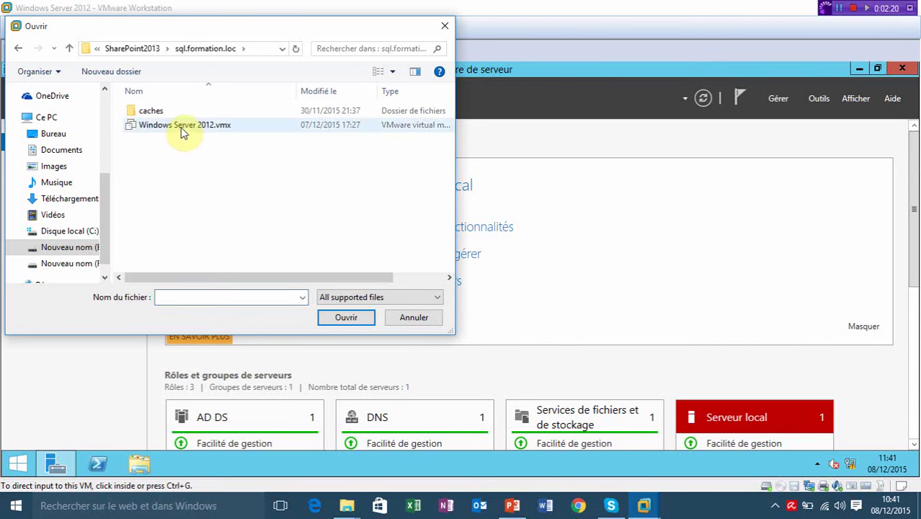
double_click(180, 126)
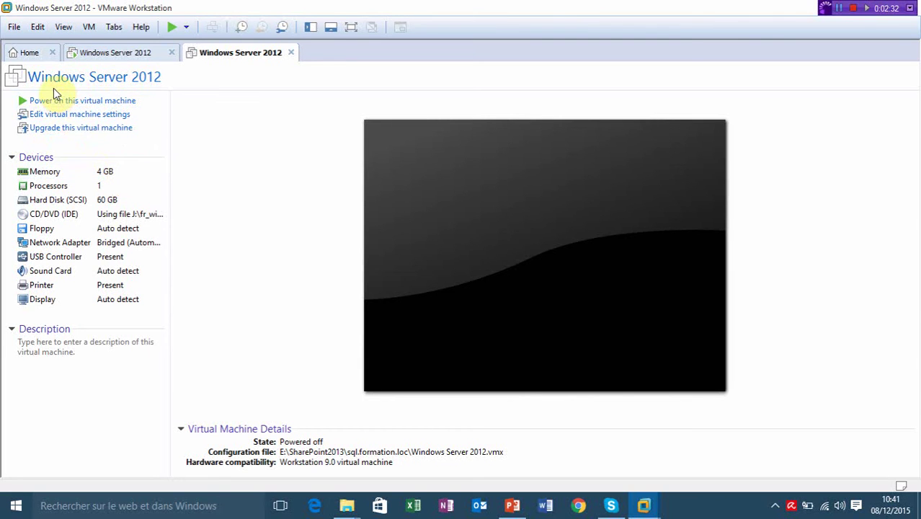
Power on the sql.formation.loc VM and dismiss the CD-ROM connection warning.
left_click(171, 30)
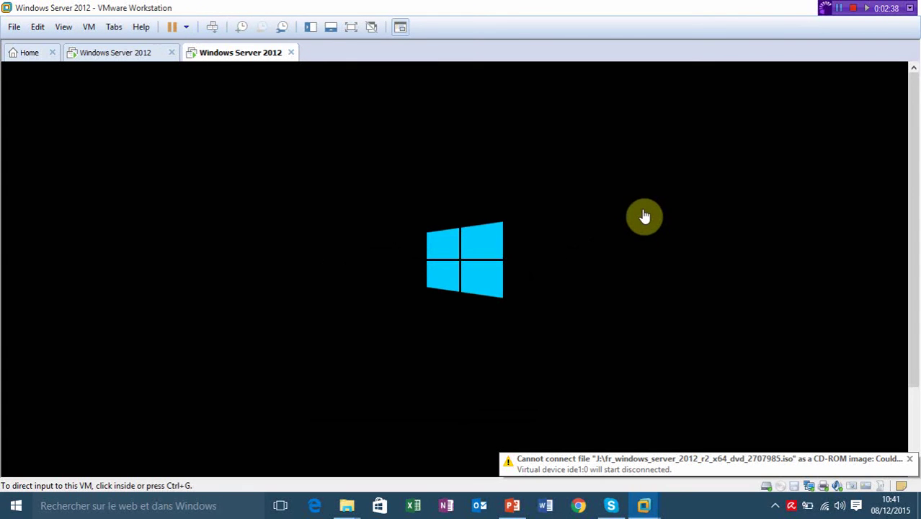
left_click(909, 458)
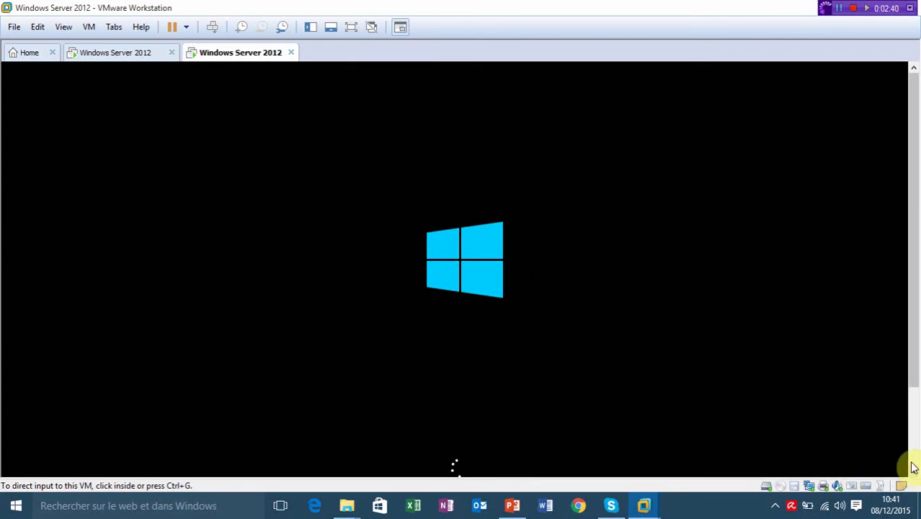
left_click(839, 8)
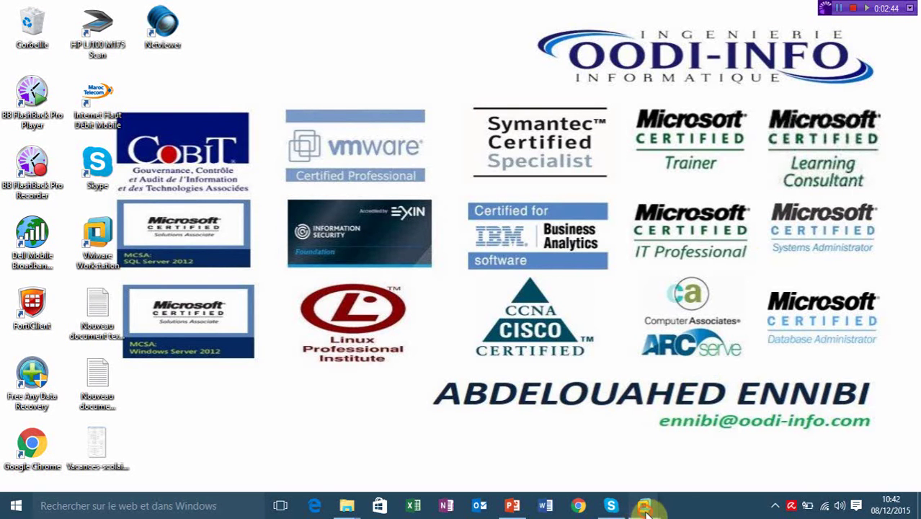
mouse_move(648, 501)
left_click(753, 432)
Sign in to the VM as Administrateur with its password.
left_click(469, 335)
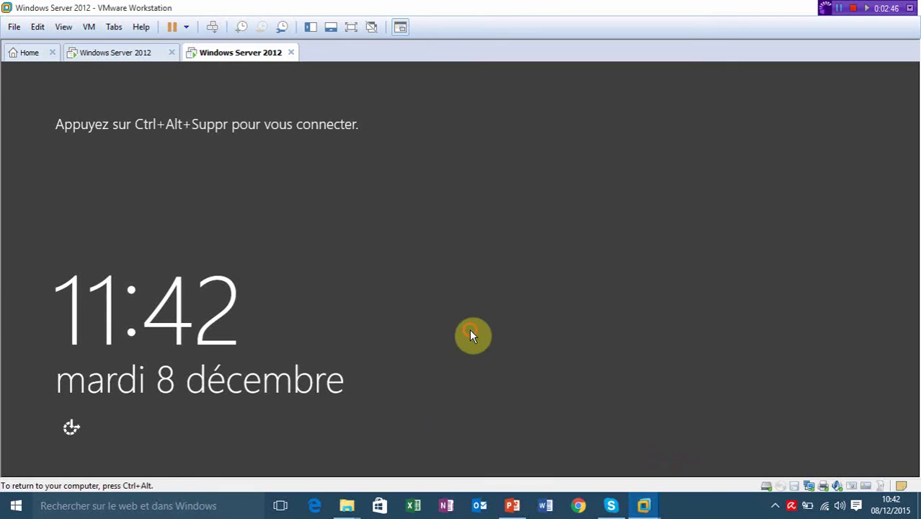
key("ctrl+alt+Insert")
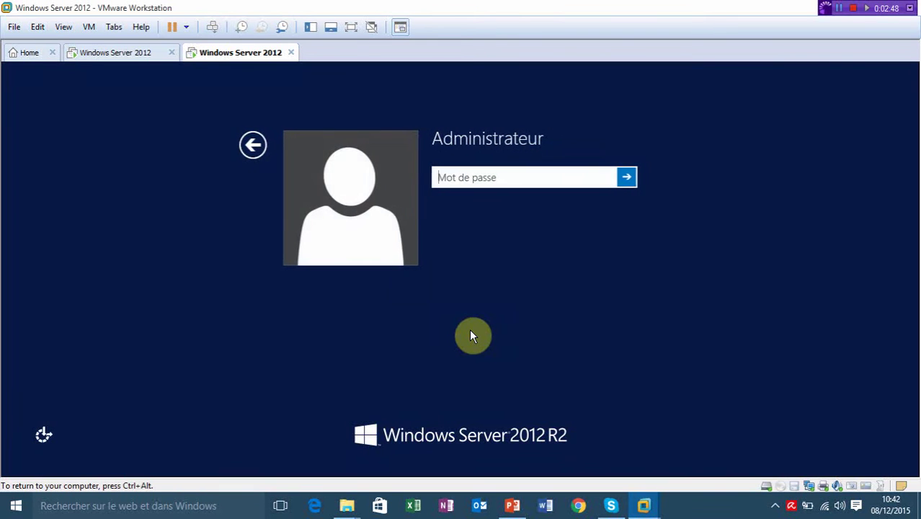
type("****")
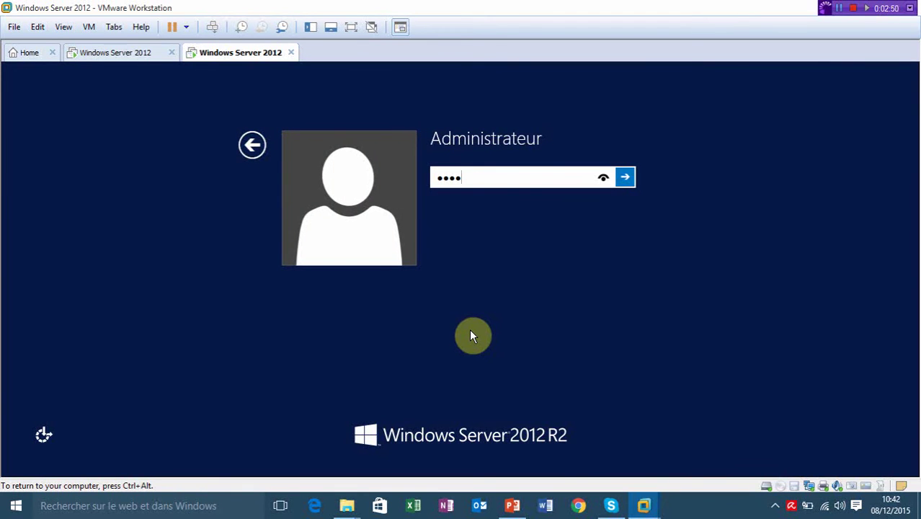
key("BackSpace")
type("****")
key("Return")
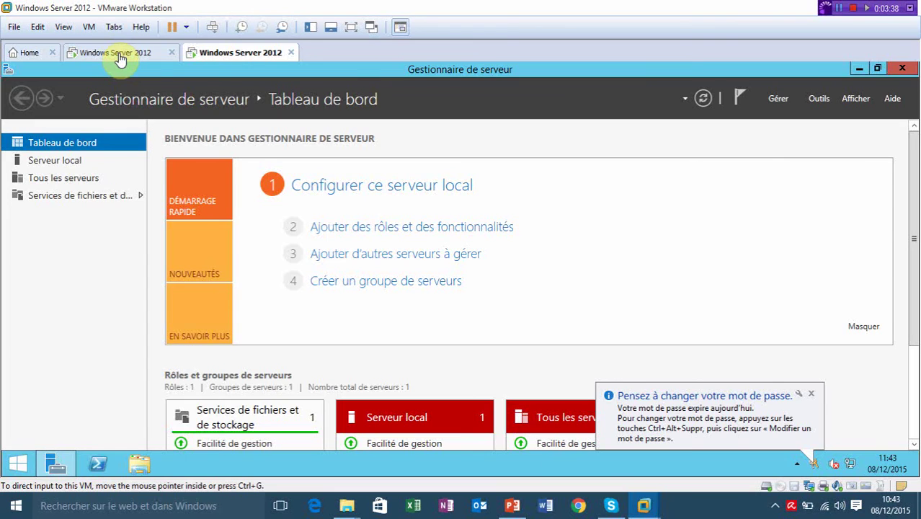
left_click(120, 56)
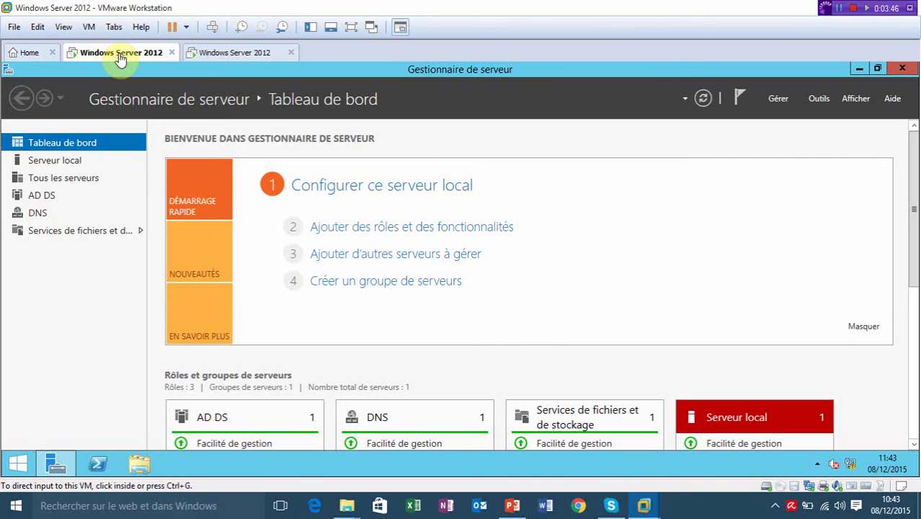
left_click(243, 55)
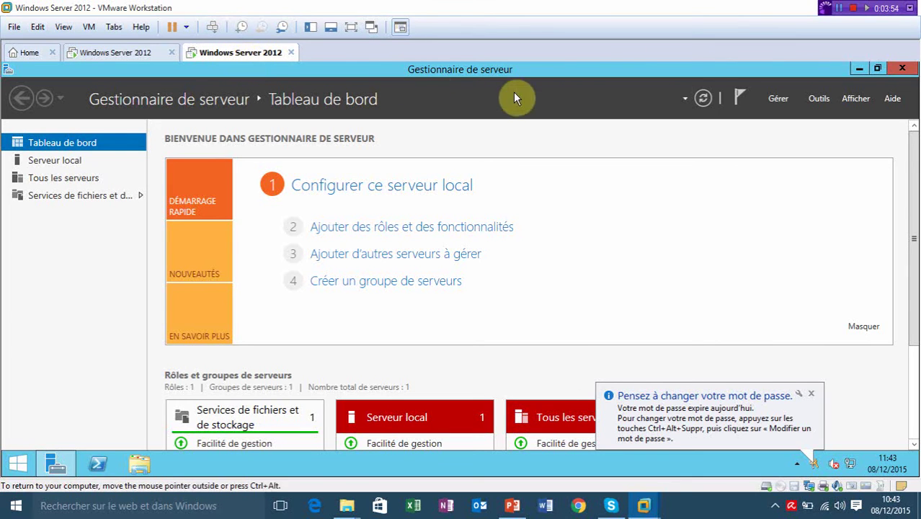
Close Server Manager and open the Sysprep folder from the Run box.
left_click(902, 69)
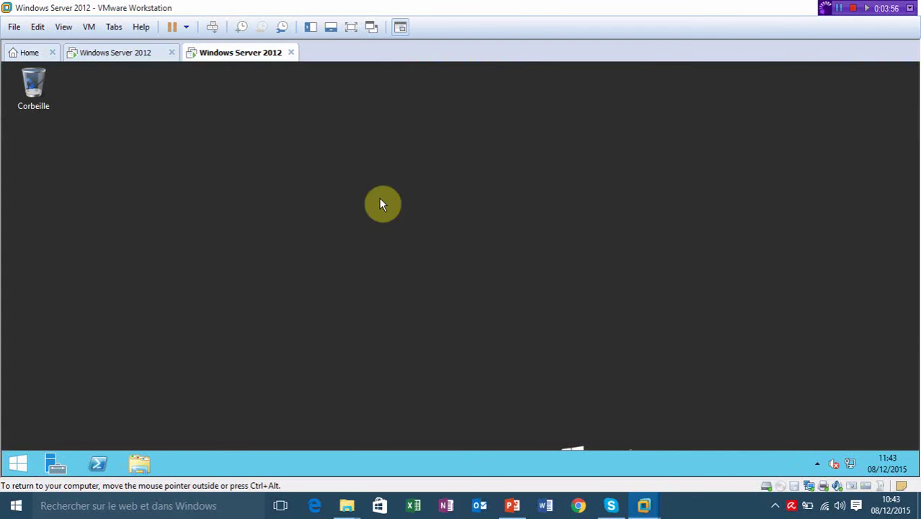
key("super+r")
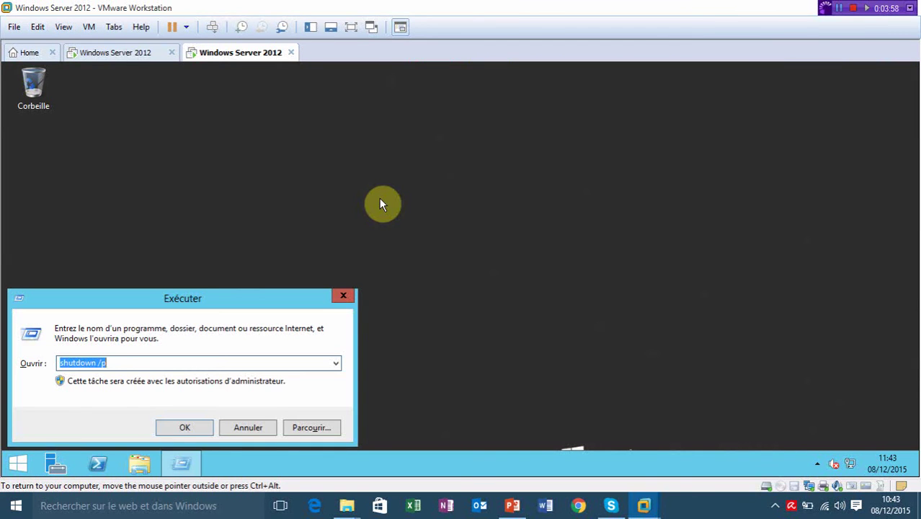
type("s")
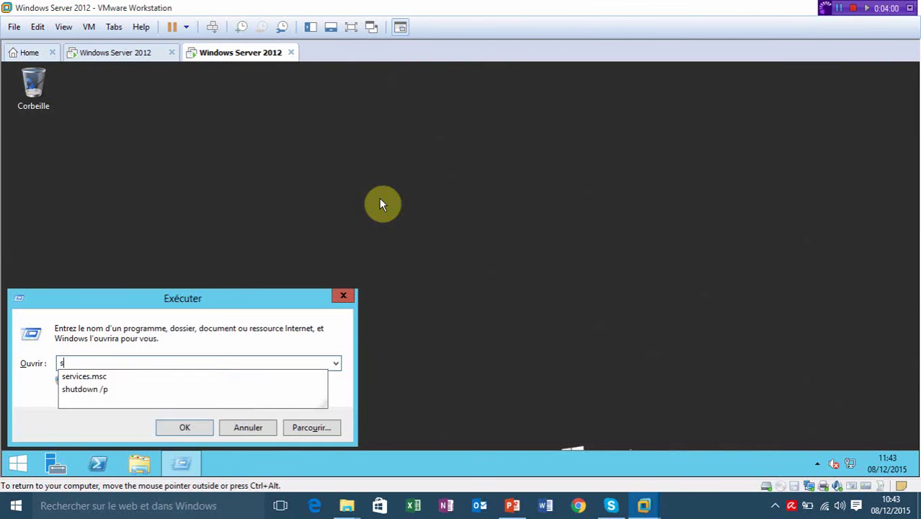
type("ysprep")
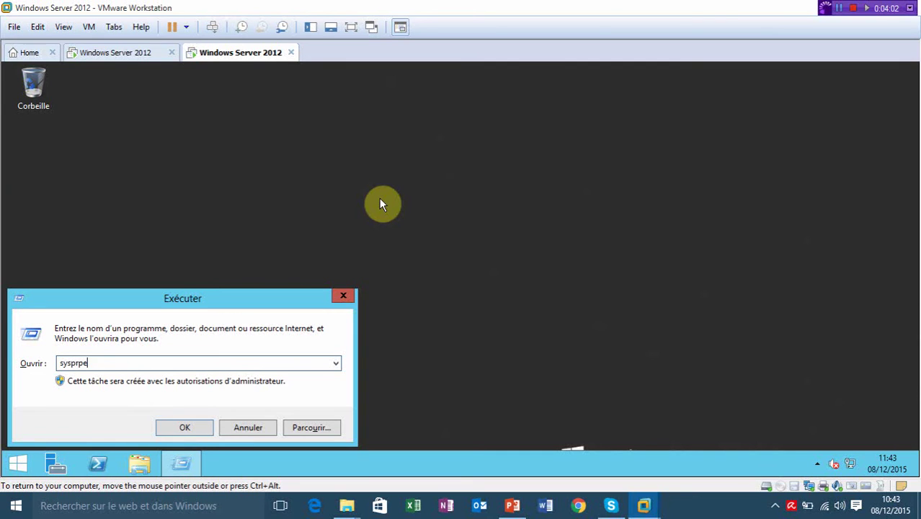
key("BackSpace")
key("BackSpace")
type("ep.m")
key("BackSpace")
key("BackSpace")
key("Return")
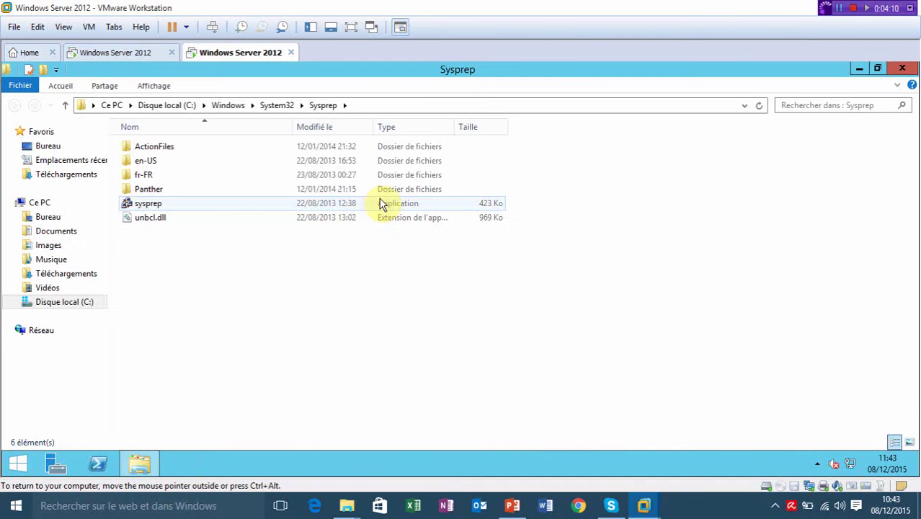
Run sysprep.exe with Généraliser ticked, OOBE mode and Redémarrer.
double_click(157, 205)
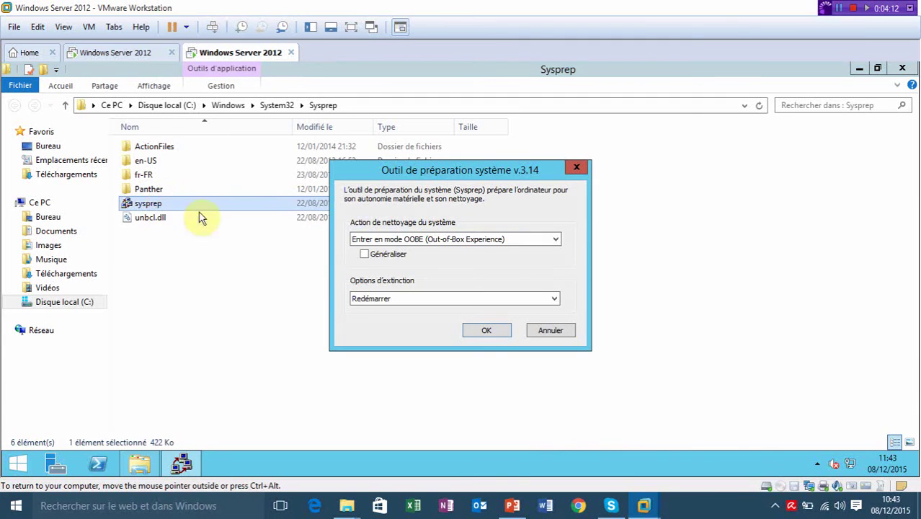
left_click(364, 254)
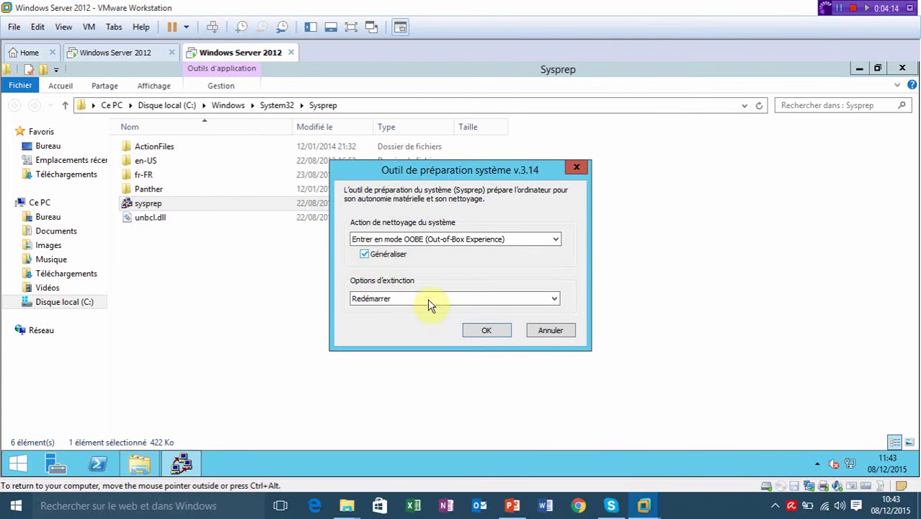
left_click(491, 331)
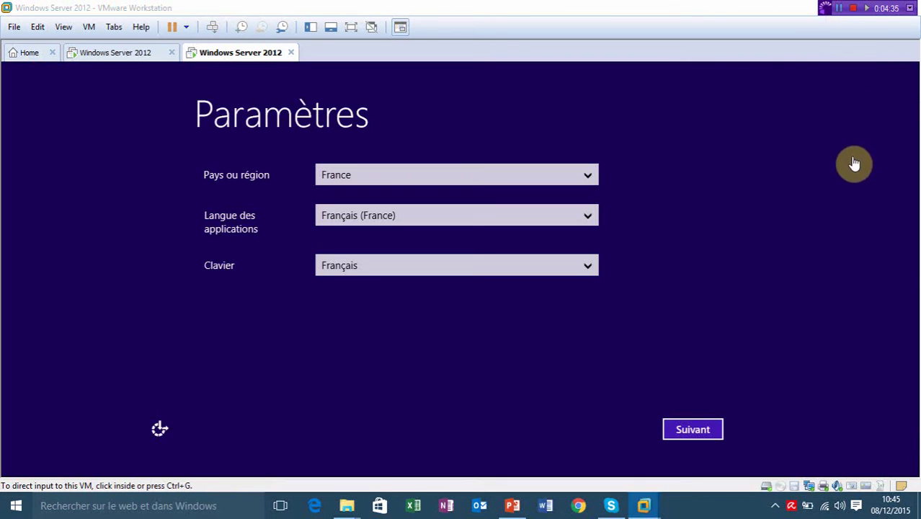
Keep the French region settings and accept the licence terms.
left_click(825, 263)
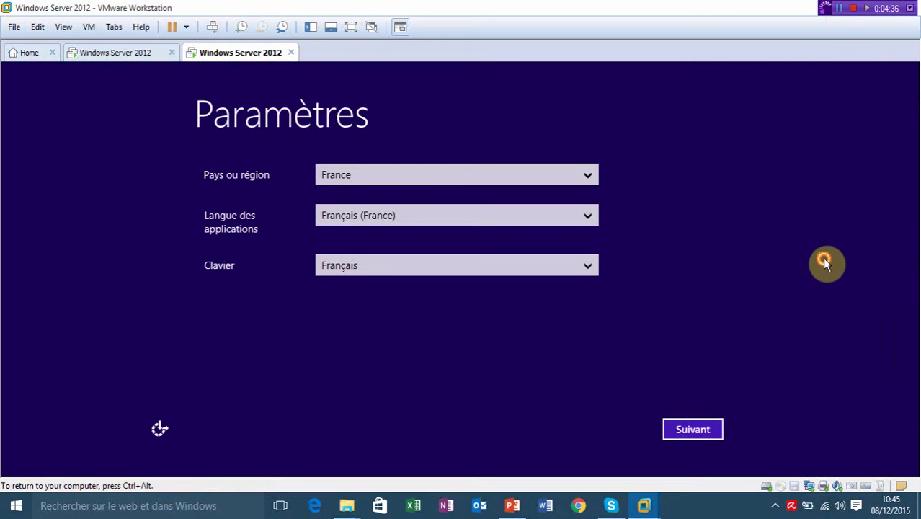
left_click(694, 429)
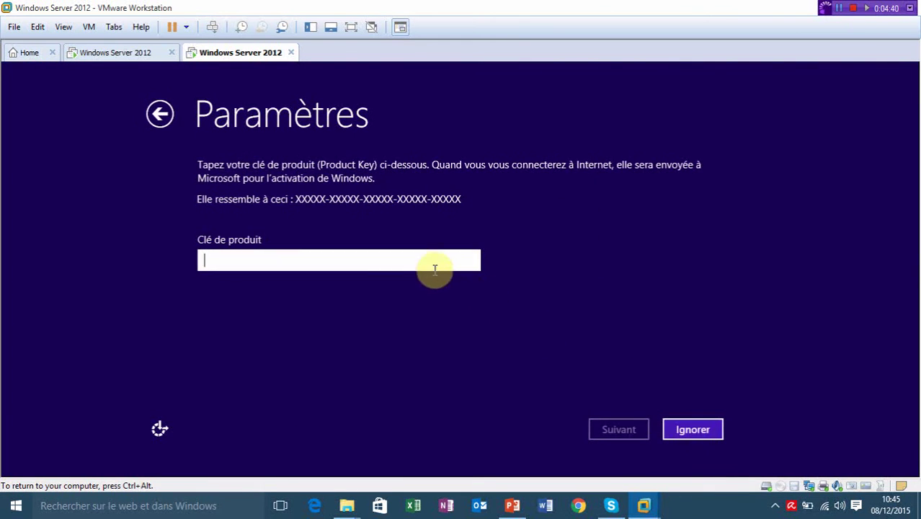
key("ctrl+alt")
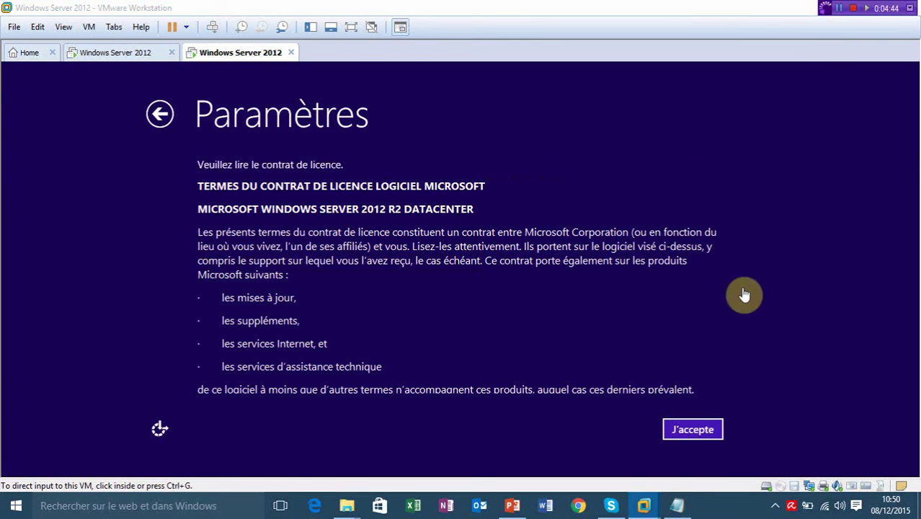
left_click(741, 333)
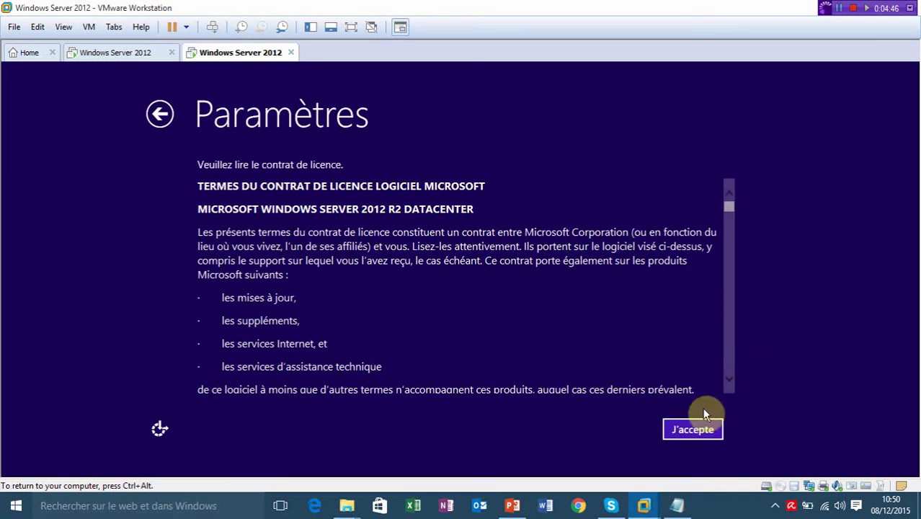
left_click(696, 430)
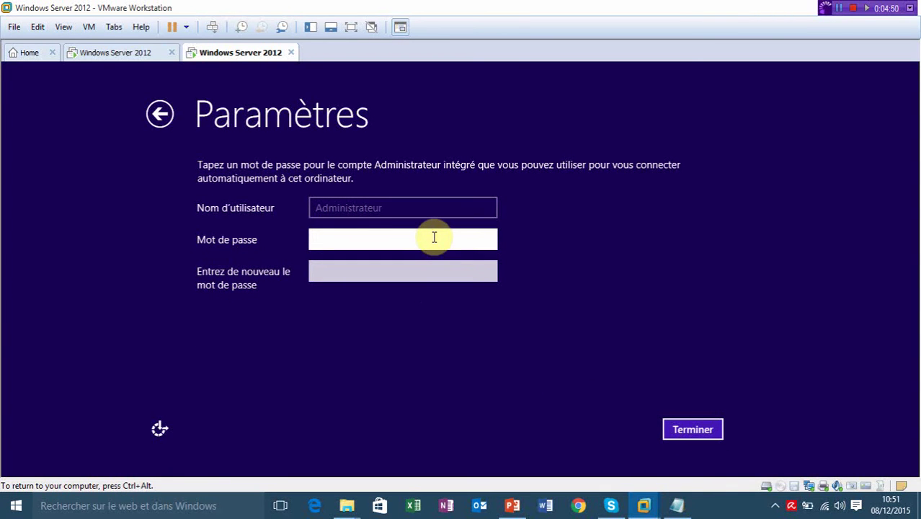
Enter and confirm a new Administrateur password, then finish setup with Terminer.
type("********")
key("Tab")
type("*******")
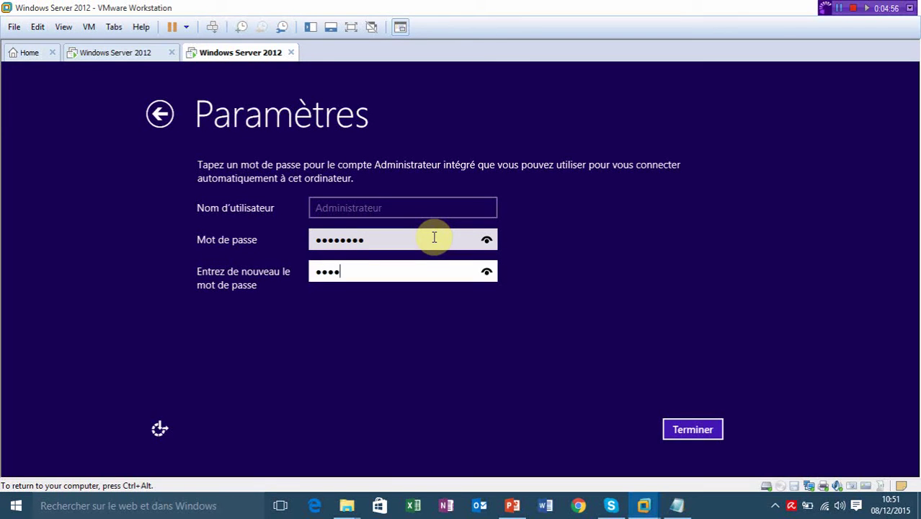
type("*")
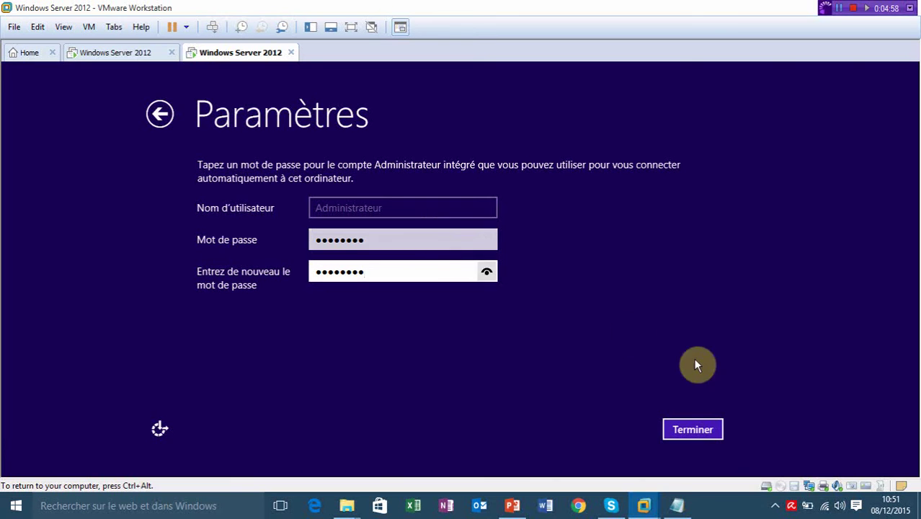
left_click(699, 428)
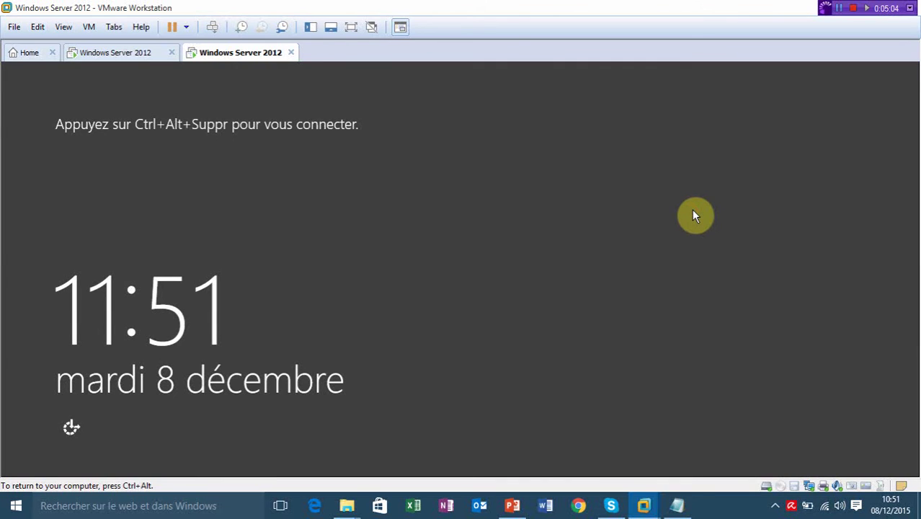
Sign in as Administrateur, decline network discovery, and bring up the Run box.
key("ctrl+alt+Insert")
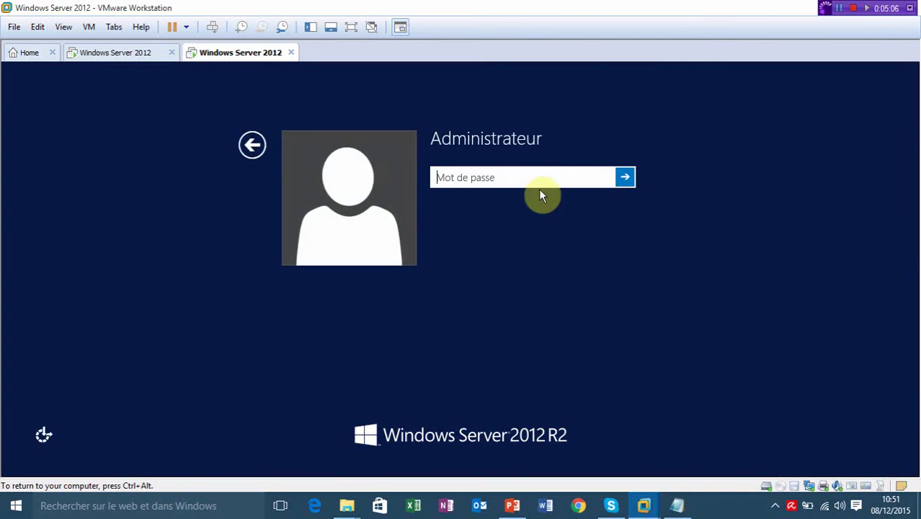
left_click(540, 175)
type("••••")
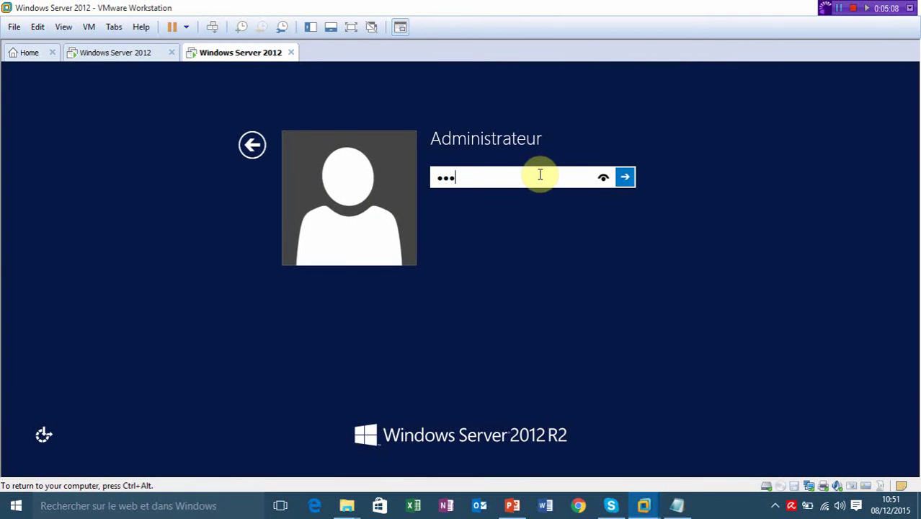
type("••••")
key("Return")
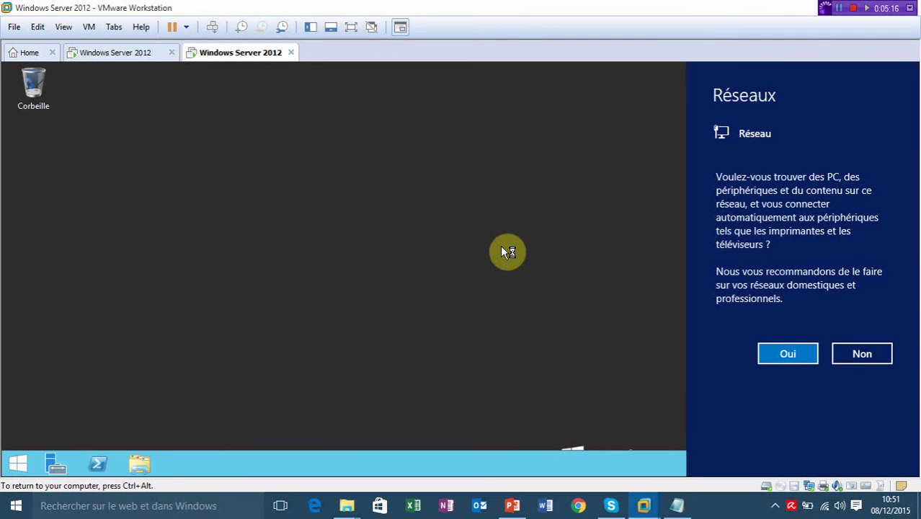
left_click(864, 355)
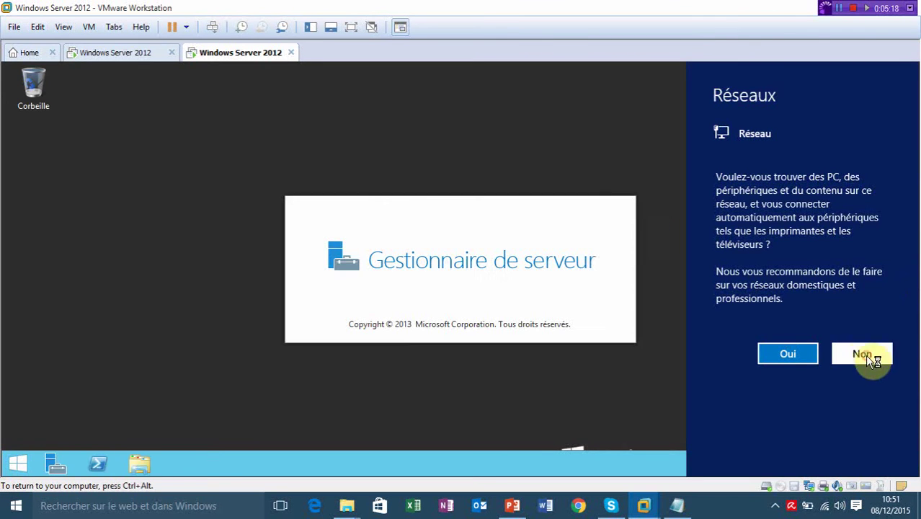
key("super+r")
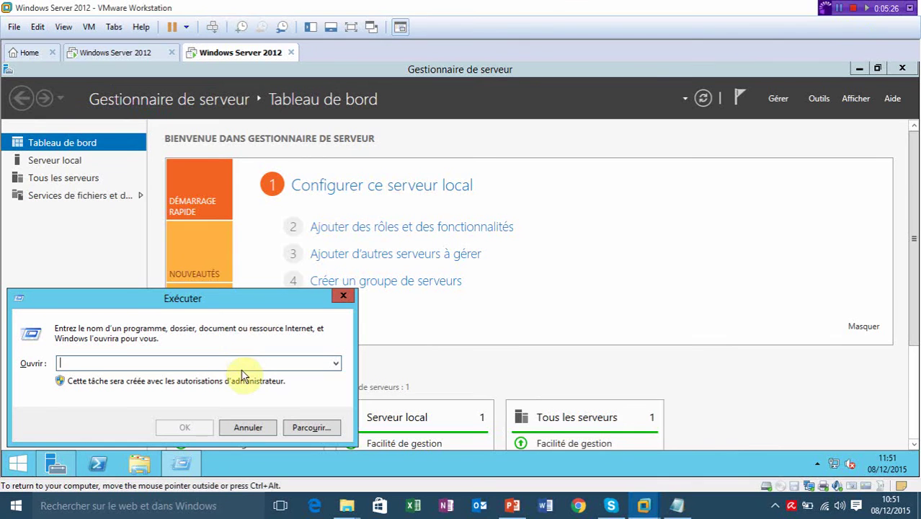
Disable IPv6 on the Ethernet adapter via ncpa.cpl and open its IPv4 settings.
type("nc")
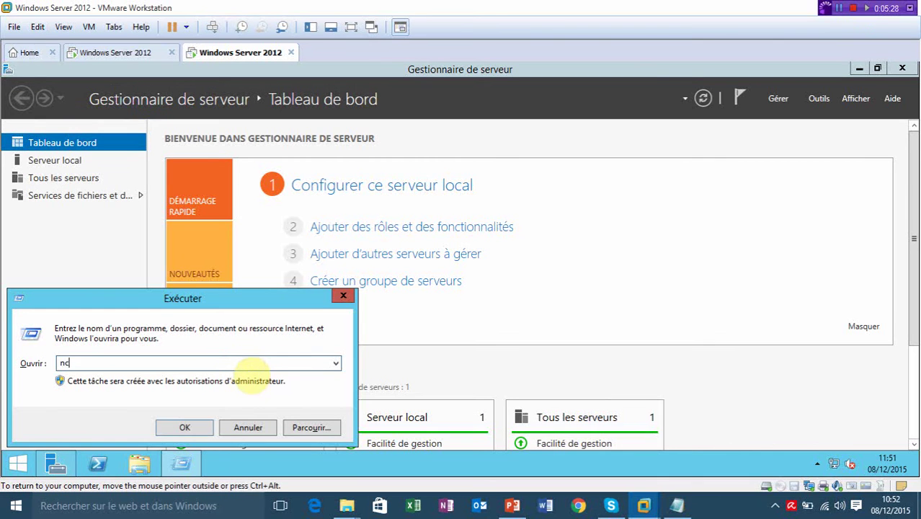
type("pa.cpl")
key("Return")
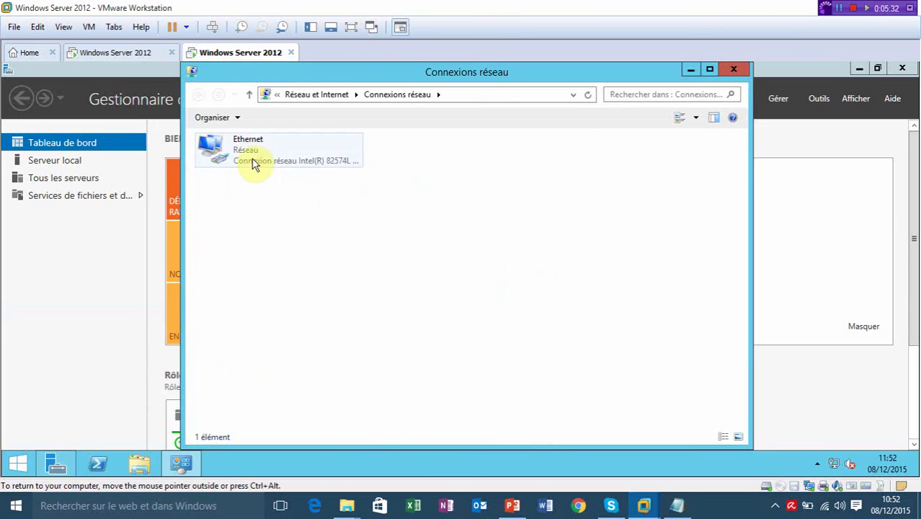
double_click(252, 164)
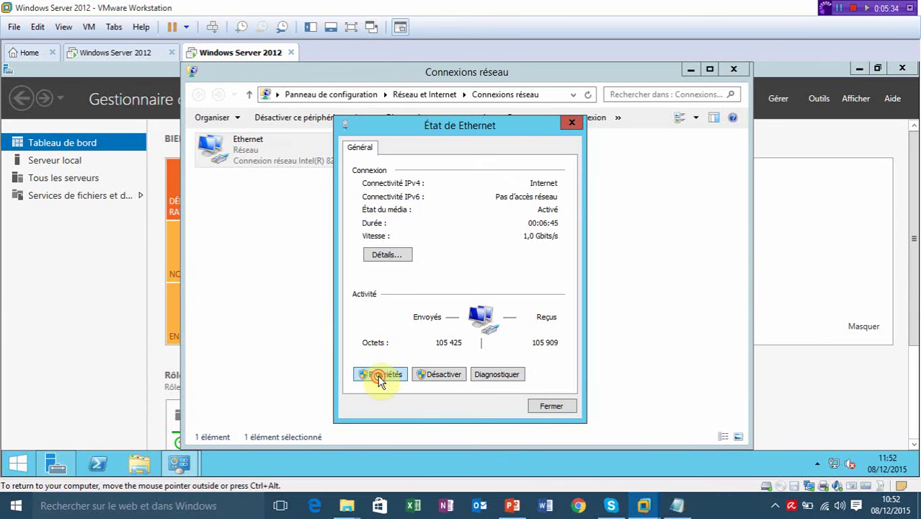
left_click(380, 373)
left_click(372, 315)
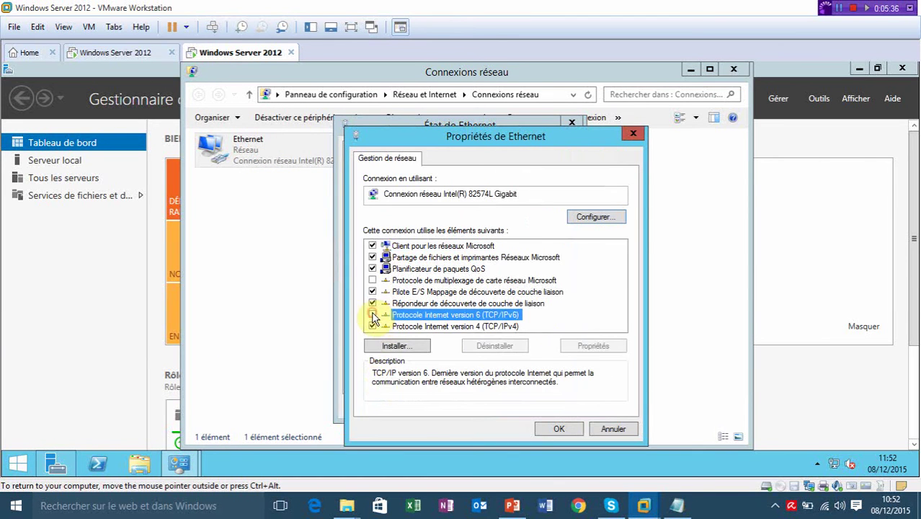
left_click(435, 326)
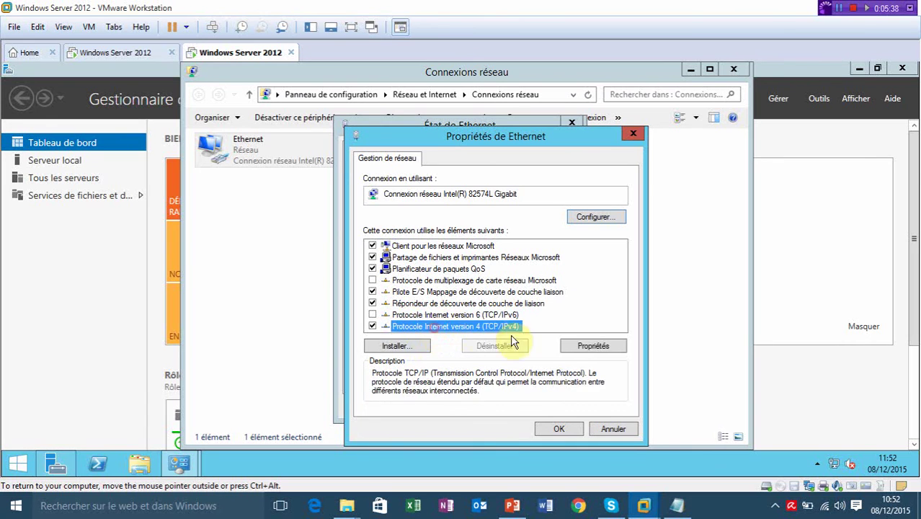
left_click(590, 346)
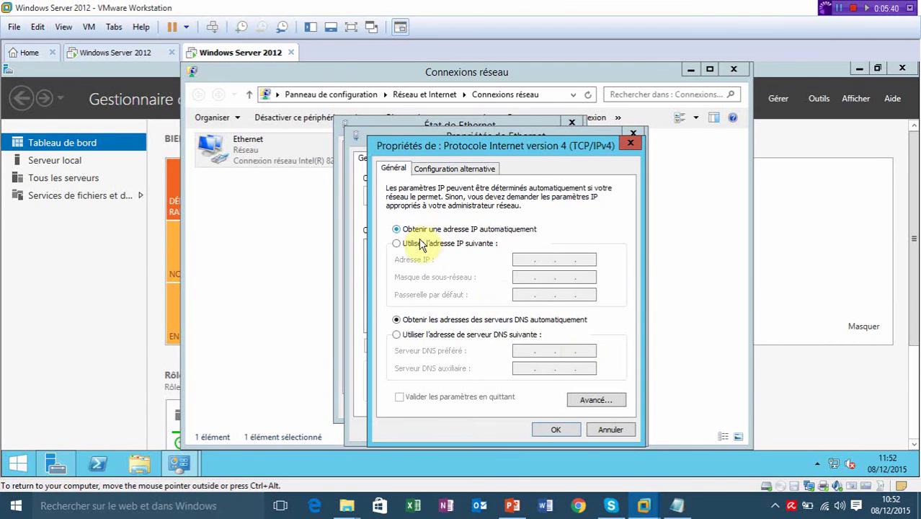
Set static IPv4 192.168.1.211, mask 255.255.255.0, DNS 192.168.1.200.
left_click(398, 243)
left_click(523, 260)
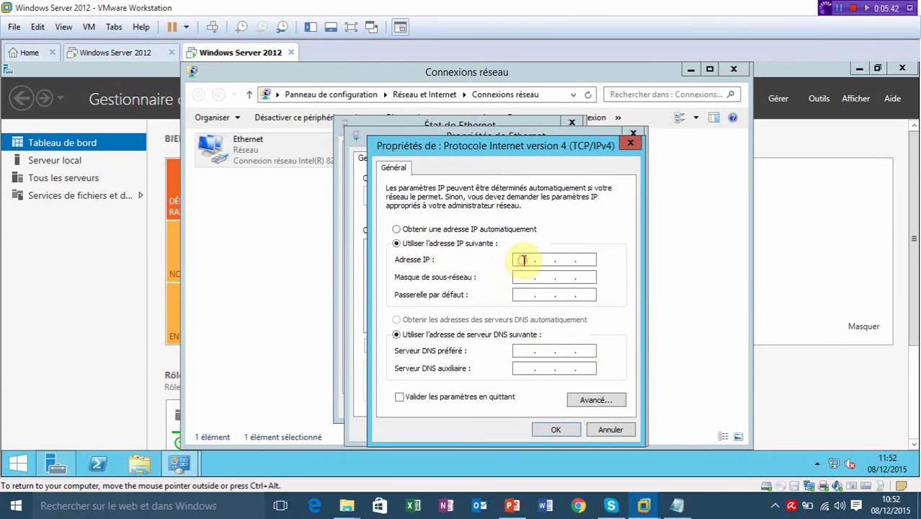
type("192.168.2")
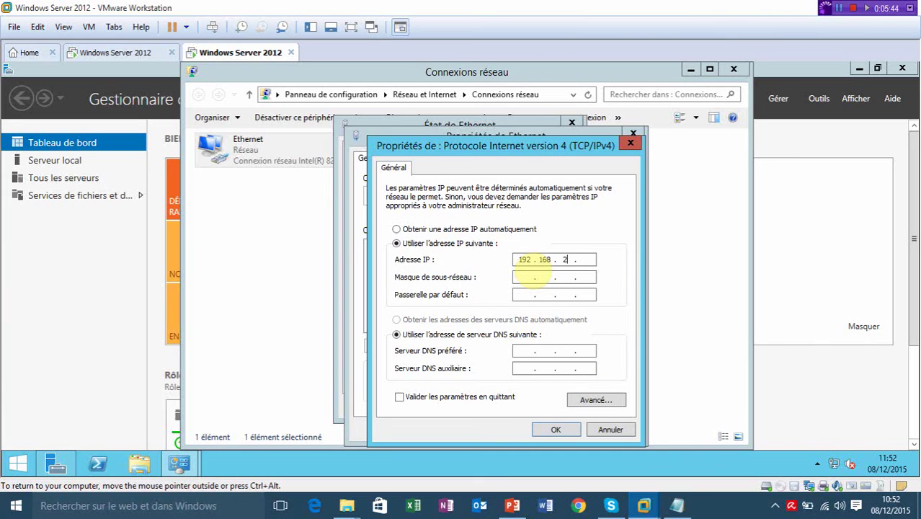
type(".211")
left_click(523, 281)
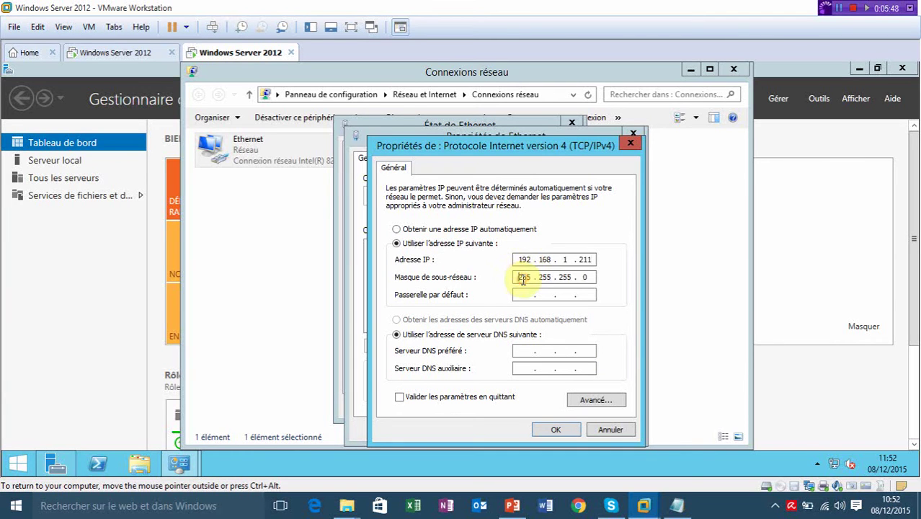
left_click(523, 350)
type("1")
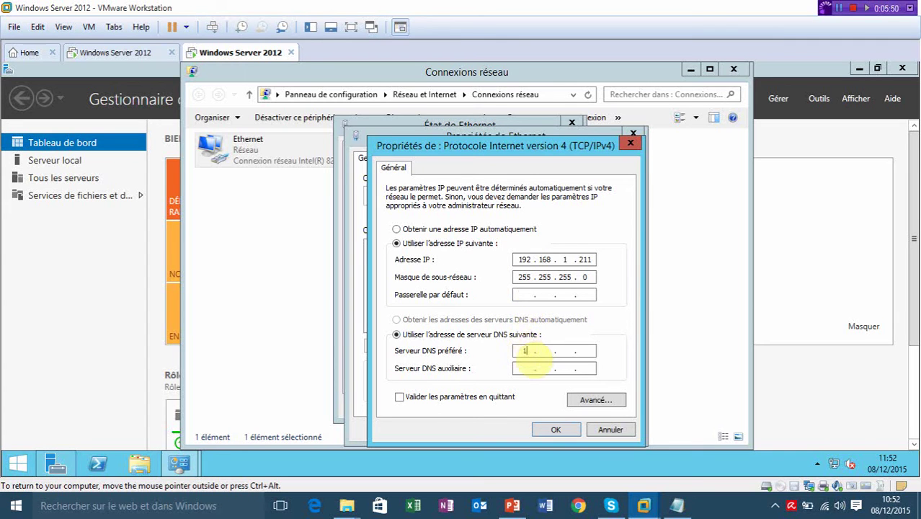
type("92 . 168 . 1 . 200")
left_click(554, 433)
Close the Ethernet dialogs, Network Connections and Server Manager to reach the desktop.
left_click(552, 432)
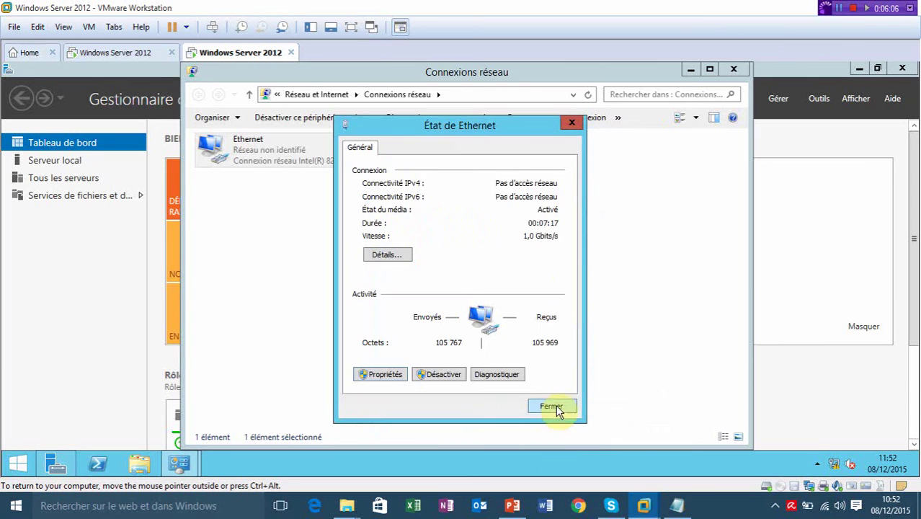
left_click(552, 407)
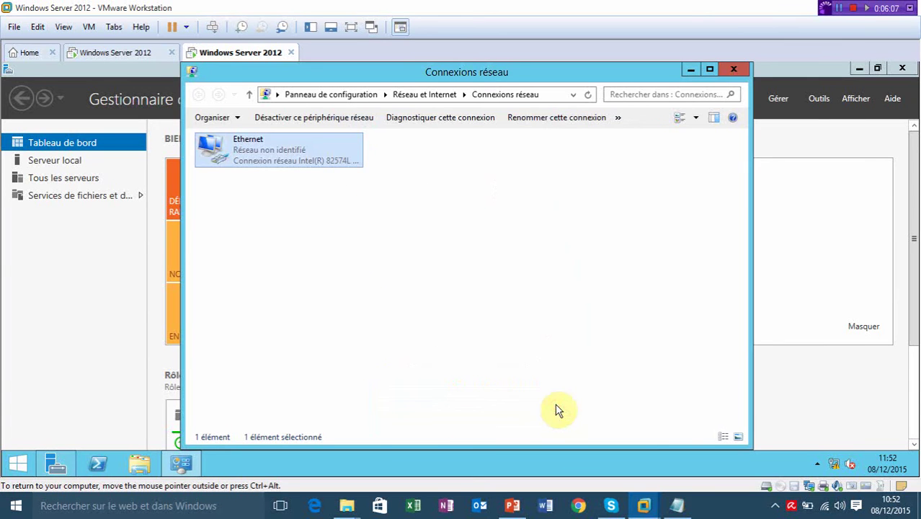
left_click(731, 72)
left_click(899, 70)
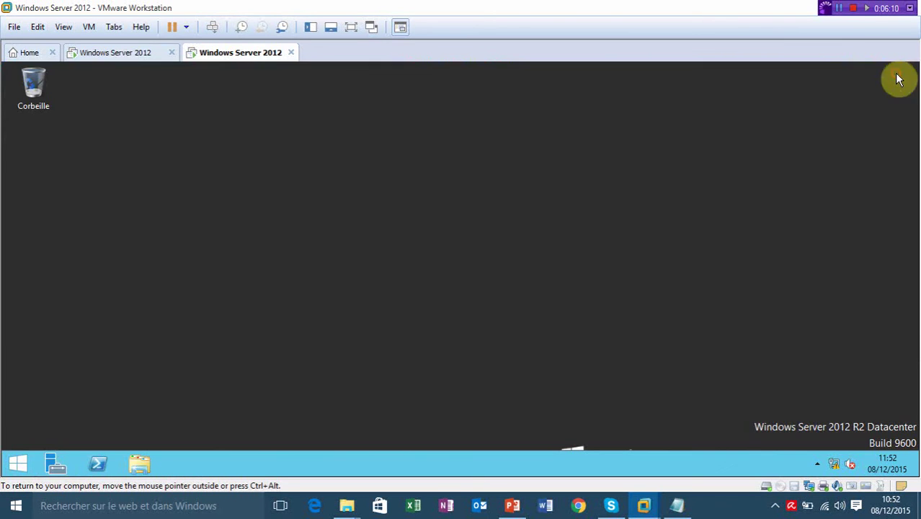
key("super+r")
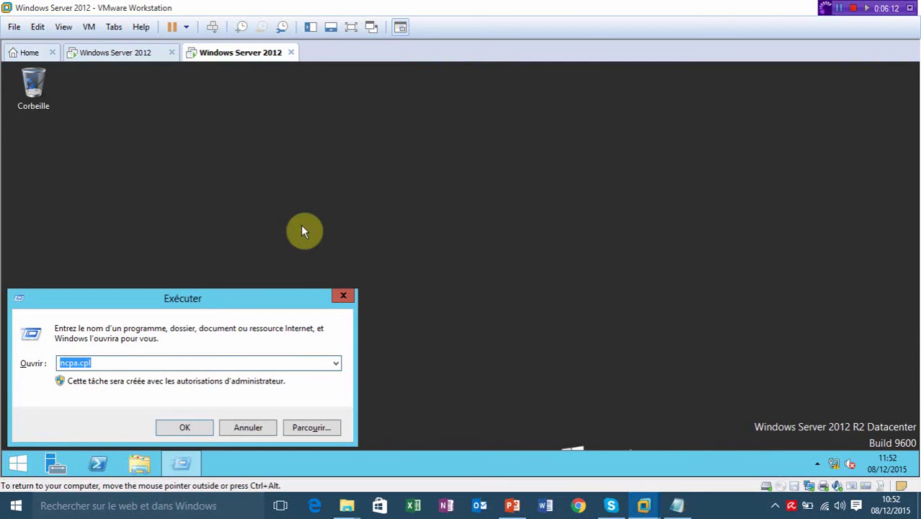
type("cmd")
key("Return")
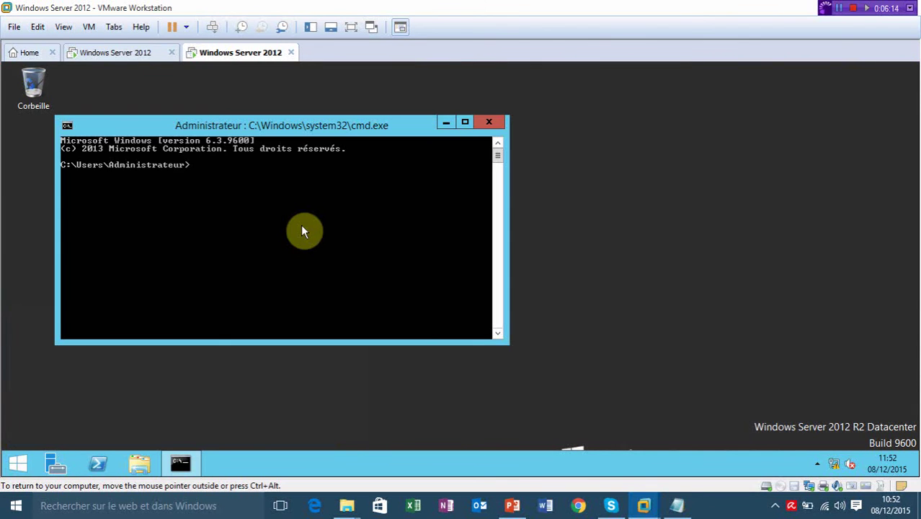
type("ipconfig /all")
key("Return")
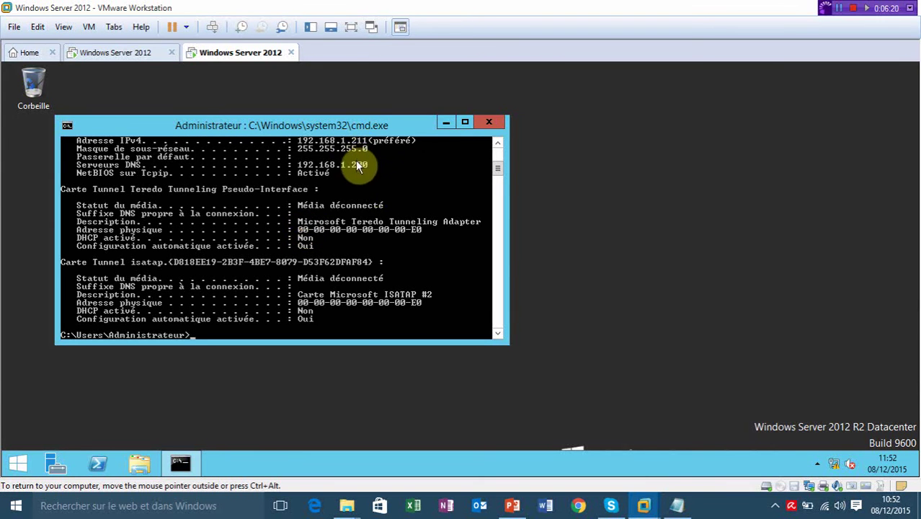
type("ping 192.168.1.200")
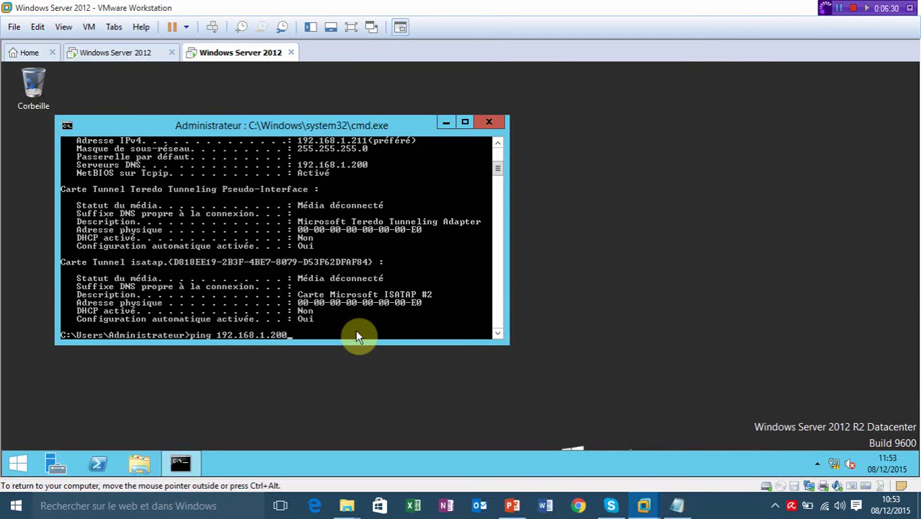
key("Return")
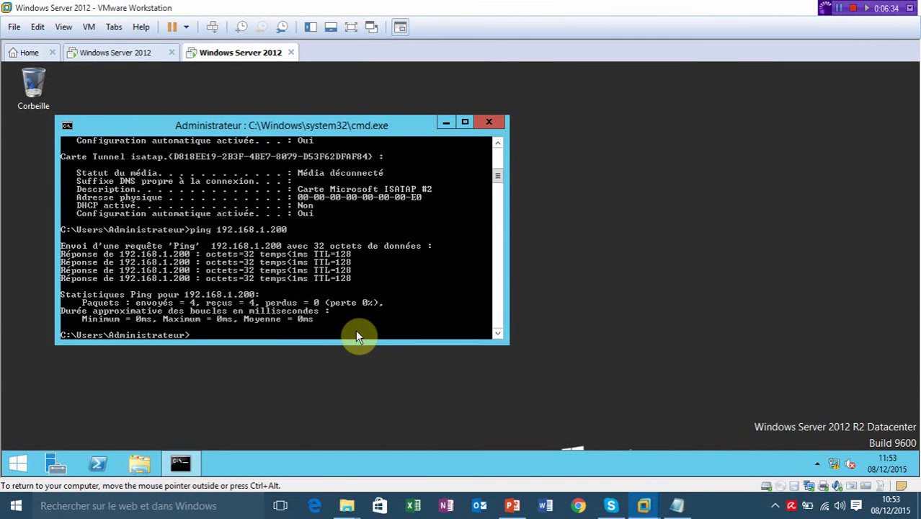
type("nslookup")
key("Return")
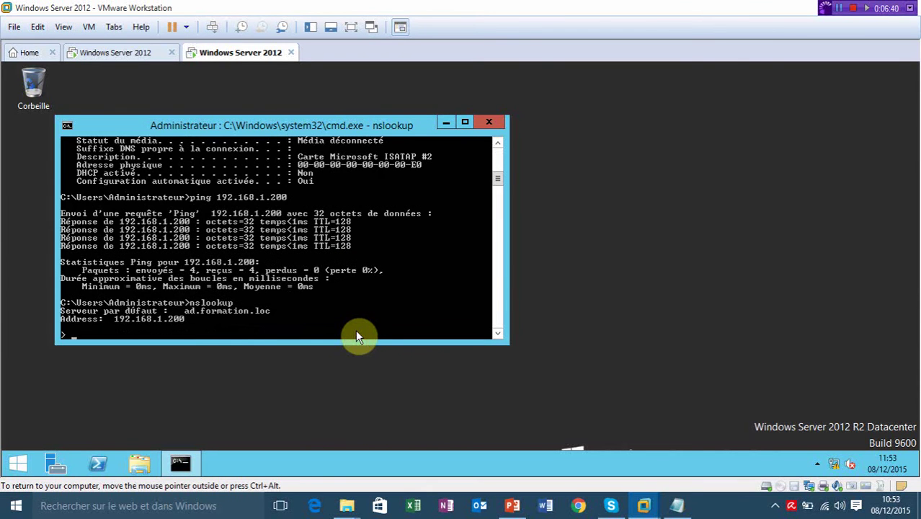
type("set q=any")
key("Return")
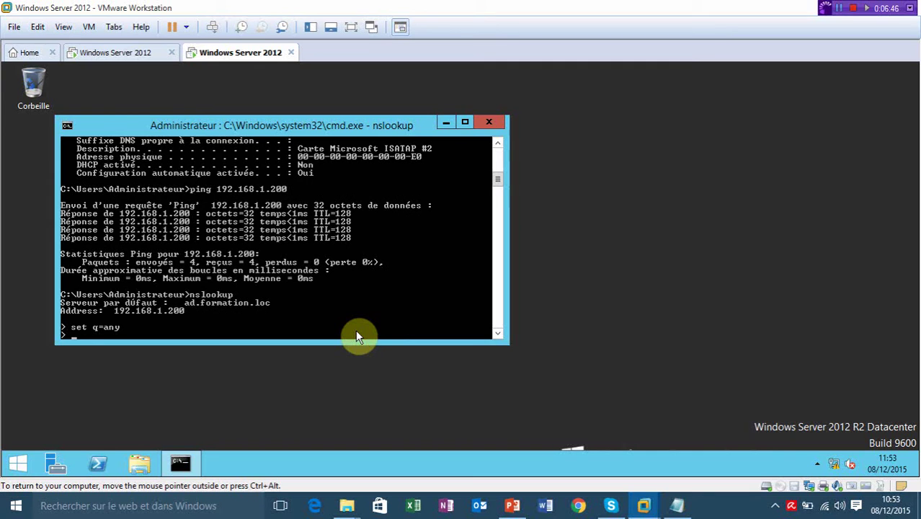
type("formation.loc")
key("Return")
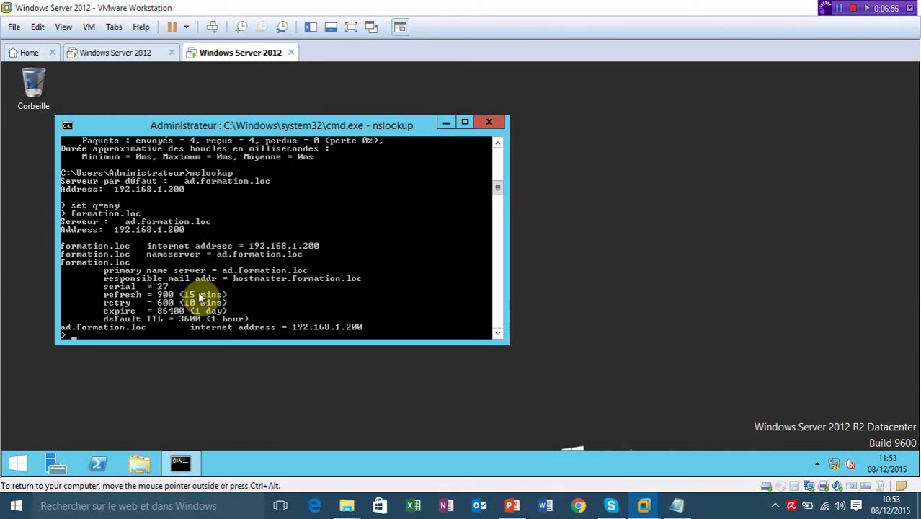
left_click(492, 122)
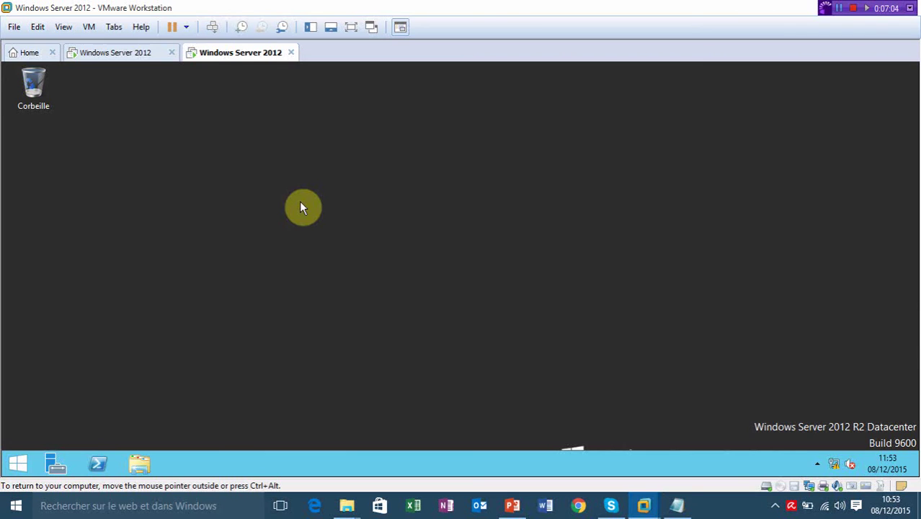
Open the Services console with services.msc, find the Pare-feu Windows service, then close it.
key("super+r")
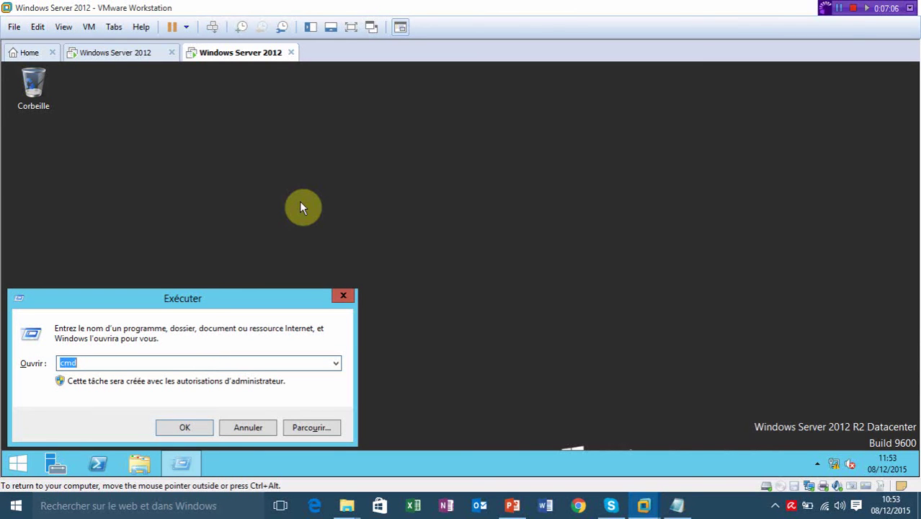
type("services.msc")
key("Return")
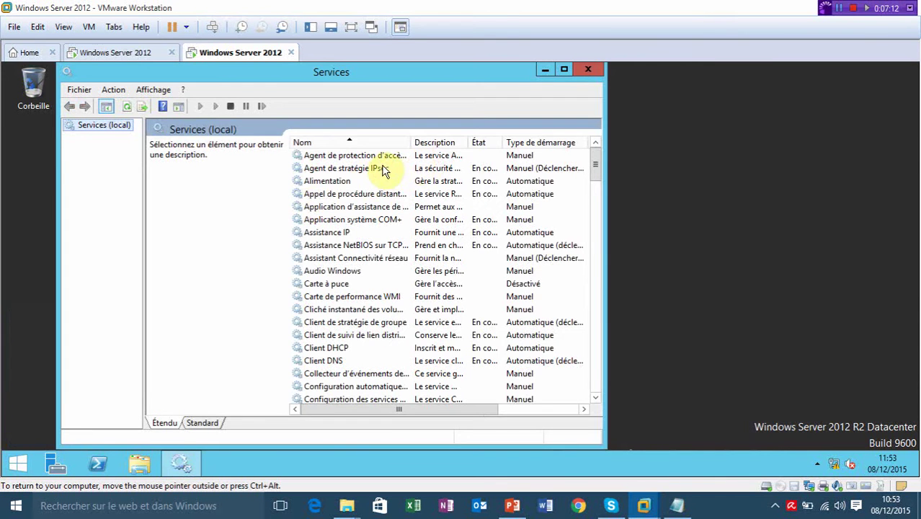
left_click(391, 166)
key("p")
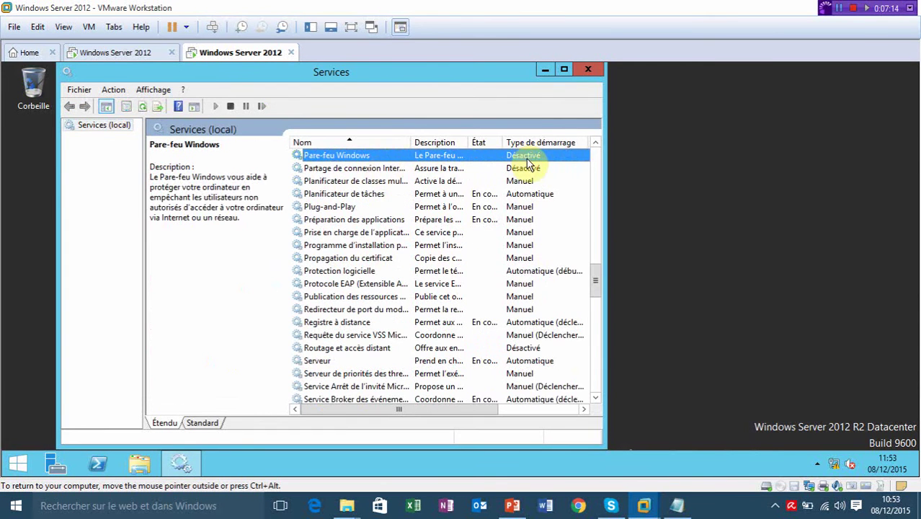
left_click(580, 71)
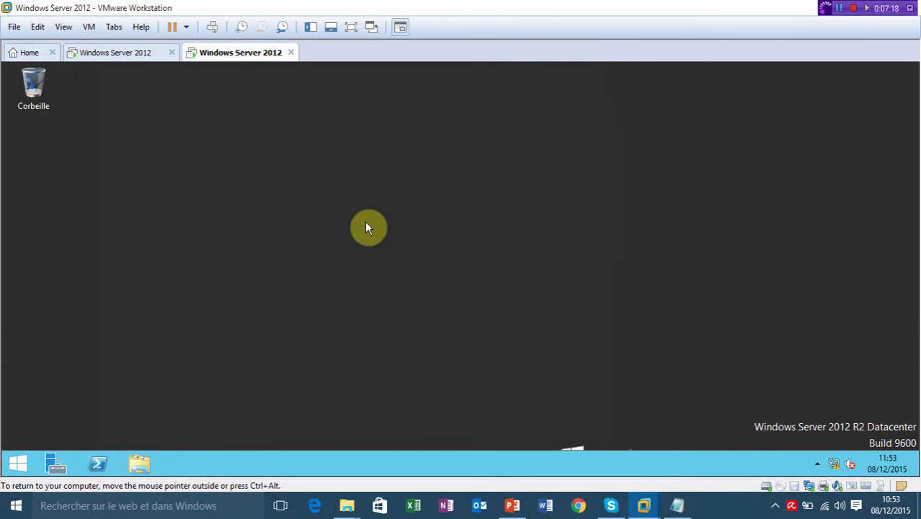
Open Ce PC from the VM's start screen and bring up its context menu.
left_click(18, 463)
left_click(136, 351)
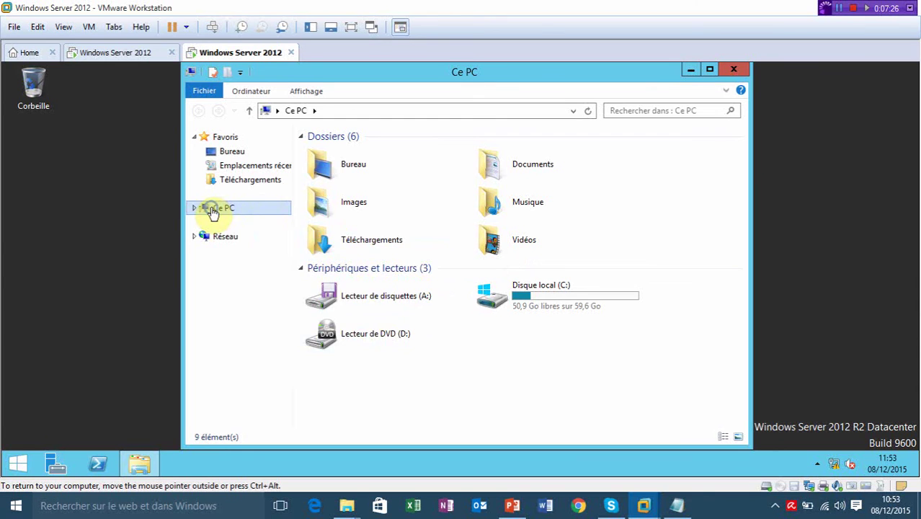
right_click(213, 209)
Change the computer name to sql in System Properties and restart the VM immediately.
left_click(260, 365)
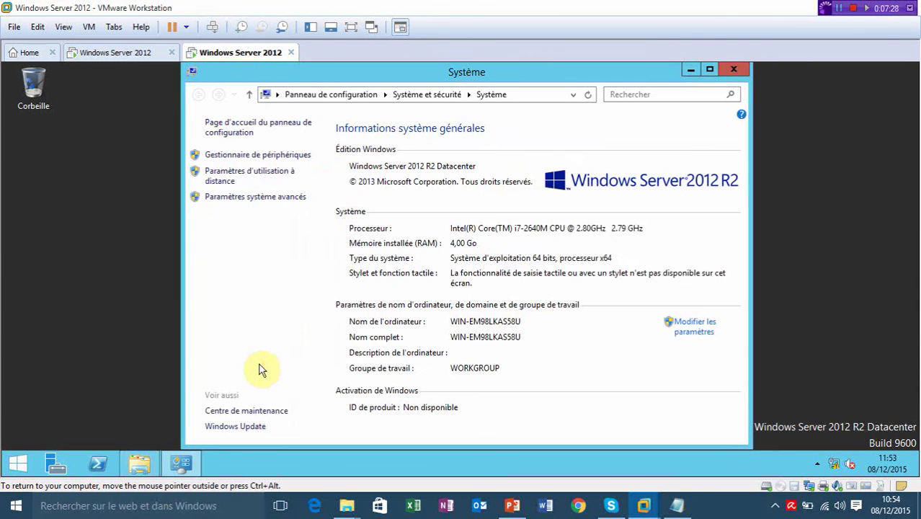
left_click(698, 324)
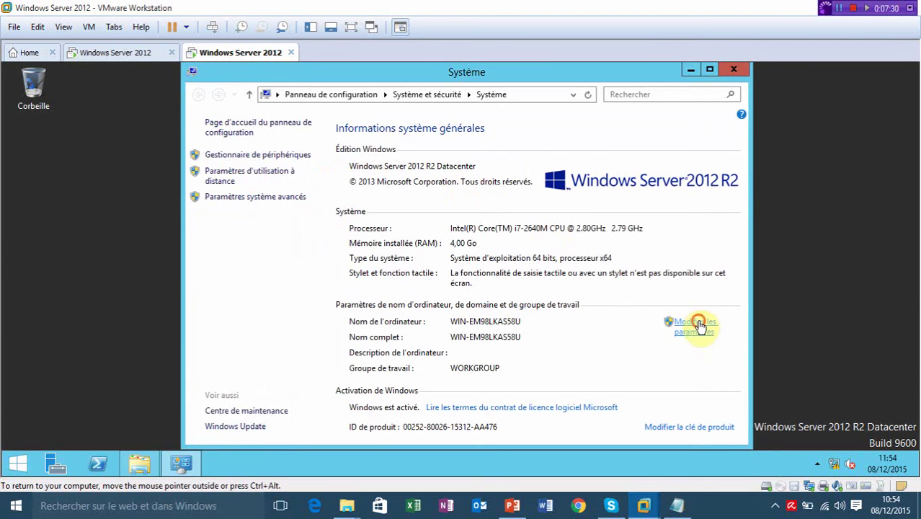
left_click(271, 276)
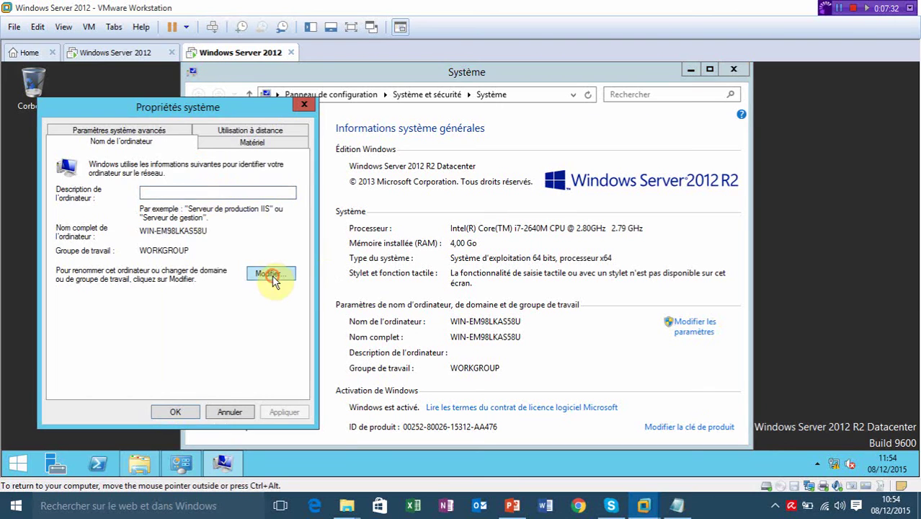
type("sql")
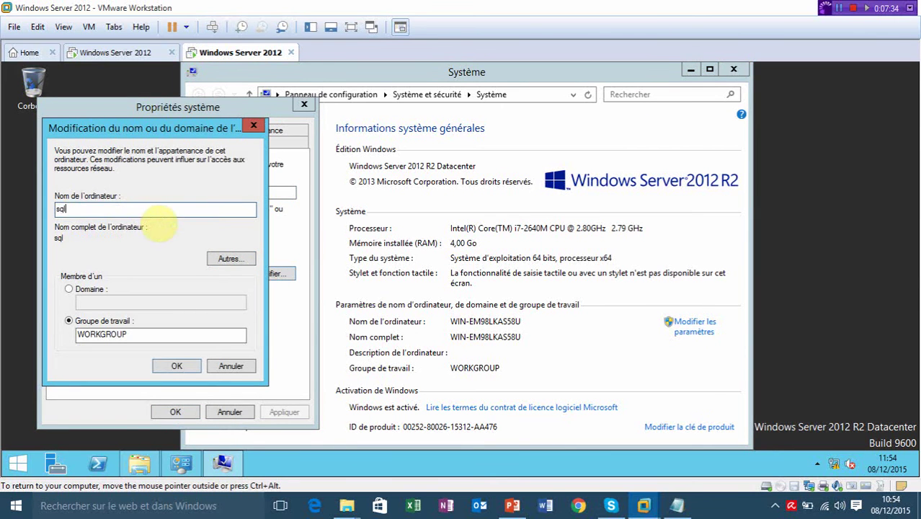
left_click(171, 366)
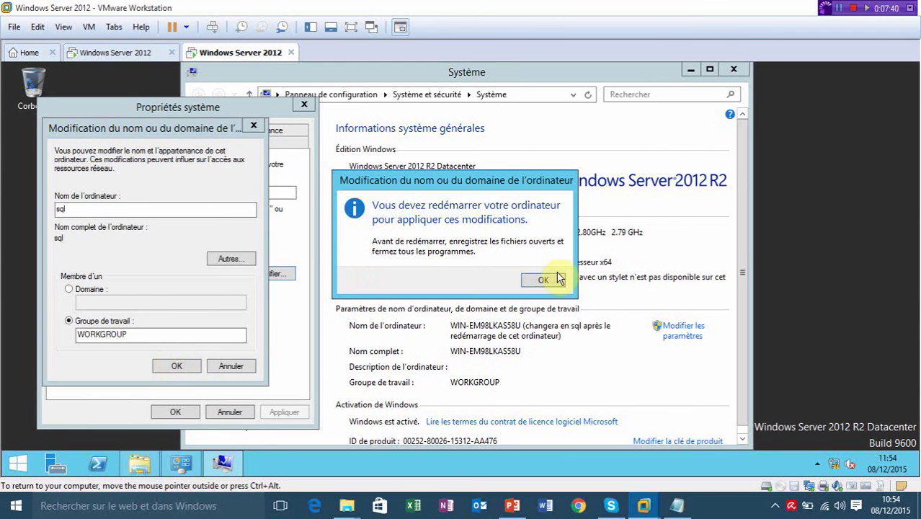
left_click(547, 280)
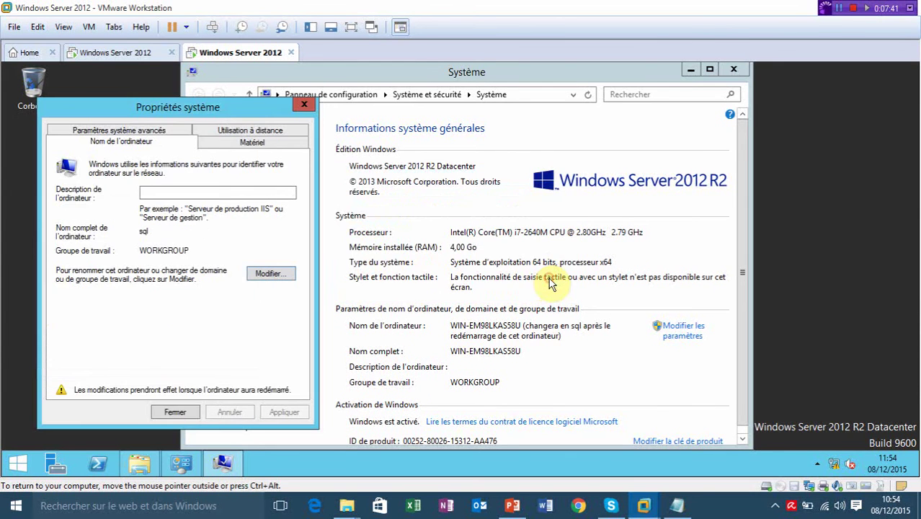
left_click(177, 411)
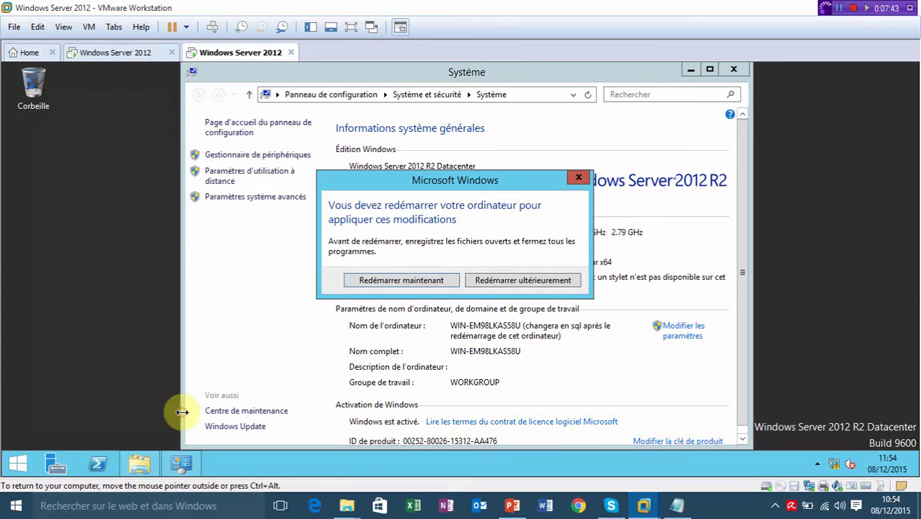
left_click(432, 281)
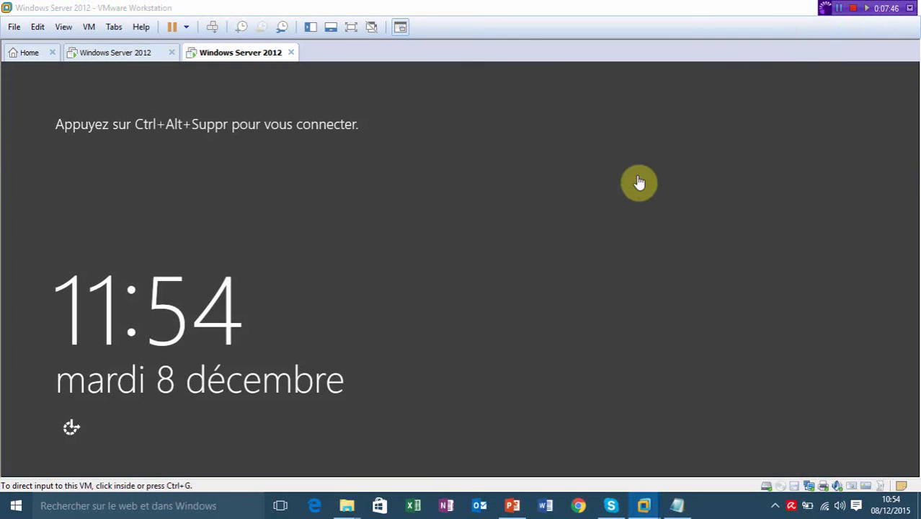
Send Ctrl+Alt+Del to the restarted VM and sign in as Administrateur with the administrator password.
left_click(639, 182)
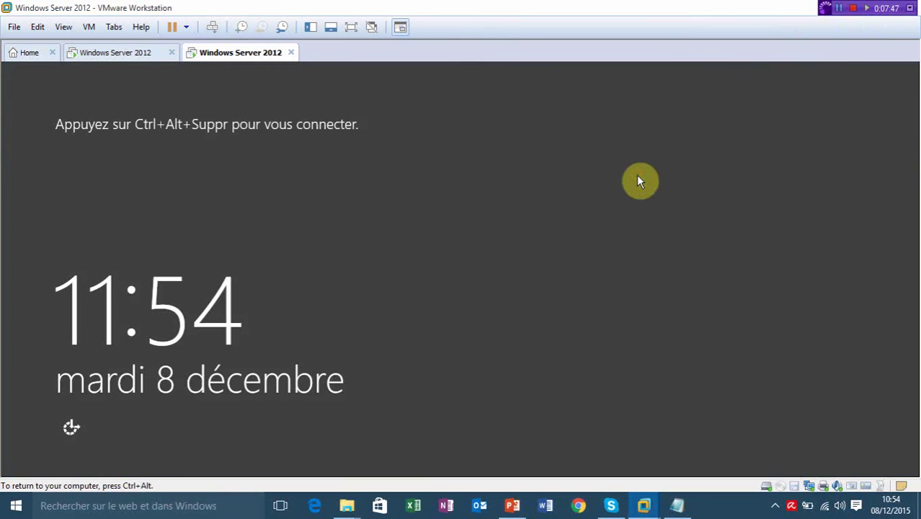
key("ctrl+alt+Insert")
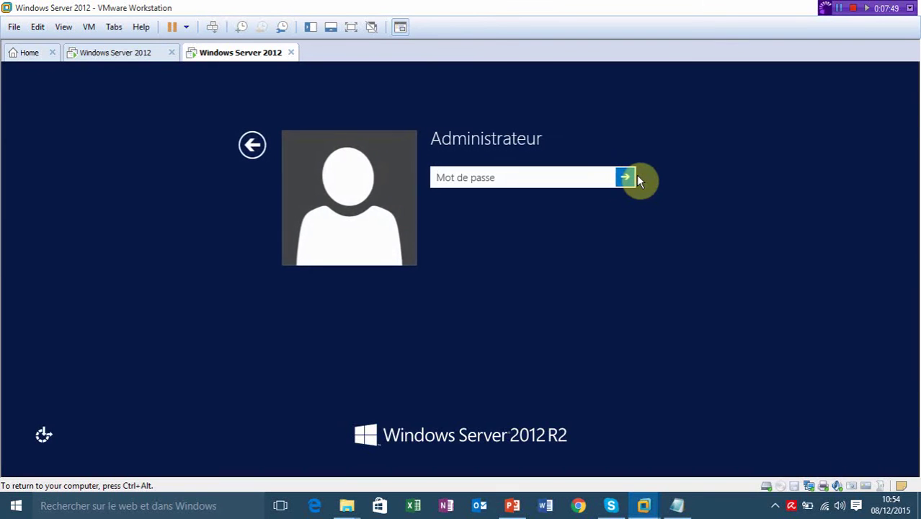
type("••••")
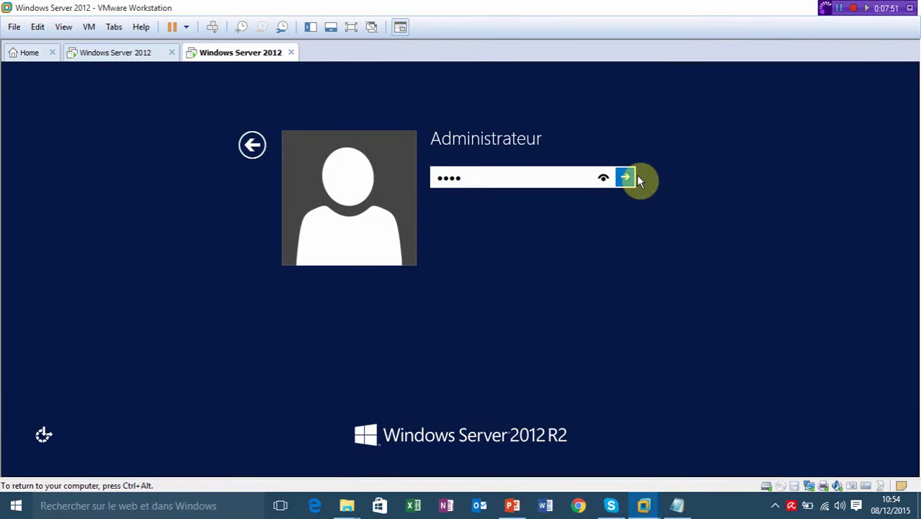
type("••••")
key("Return")
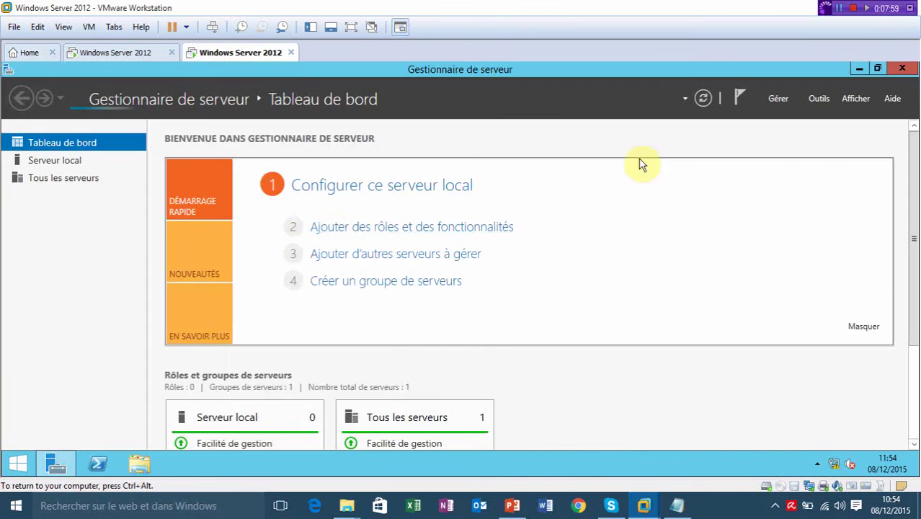
Close Server Manager and reopen the computer name/domain change dialog from Ce PC's properties.
left_click(902, 67)
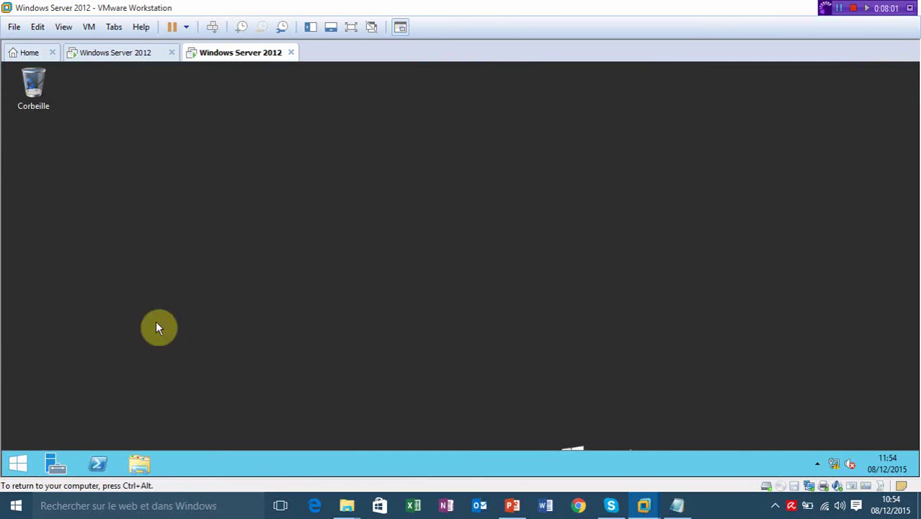
left_click(9, 460)
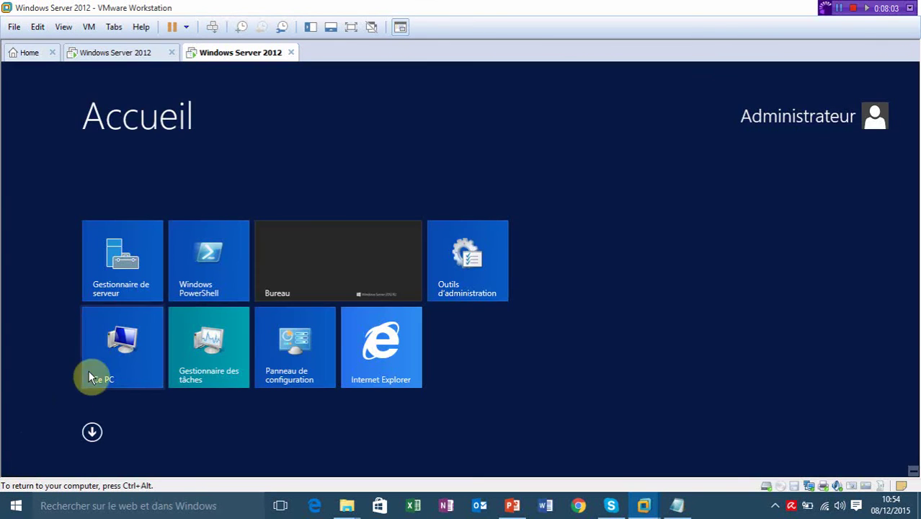
left_click(113, 353)
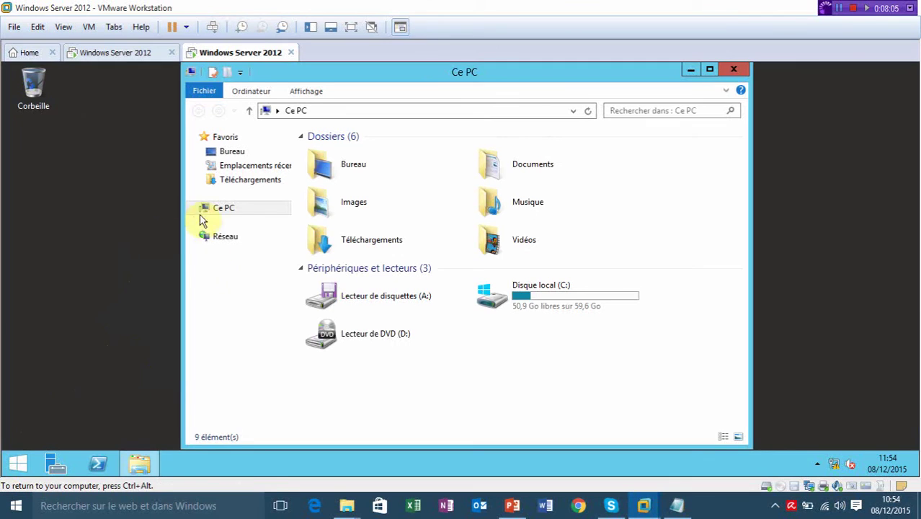
right_click(226, 210)
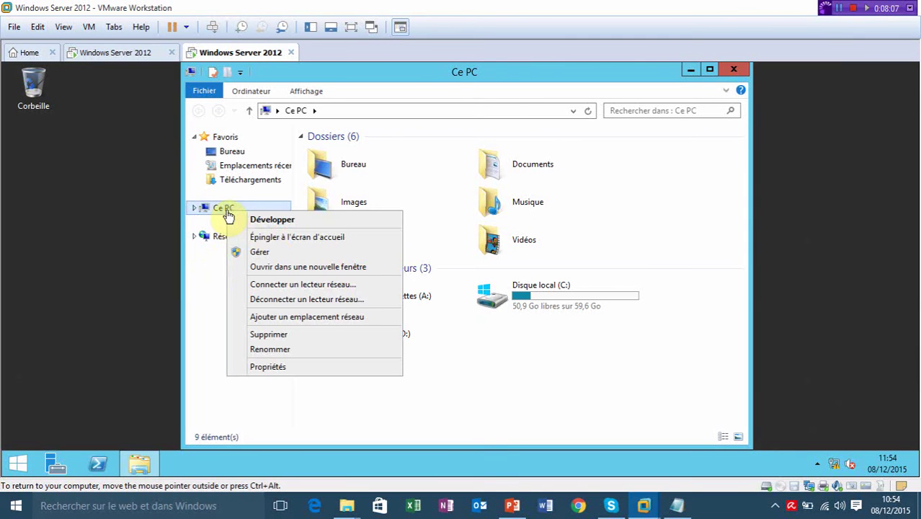
left_click(268, 368)
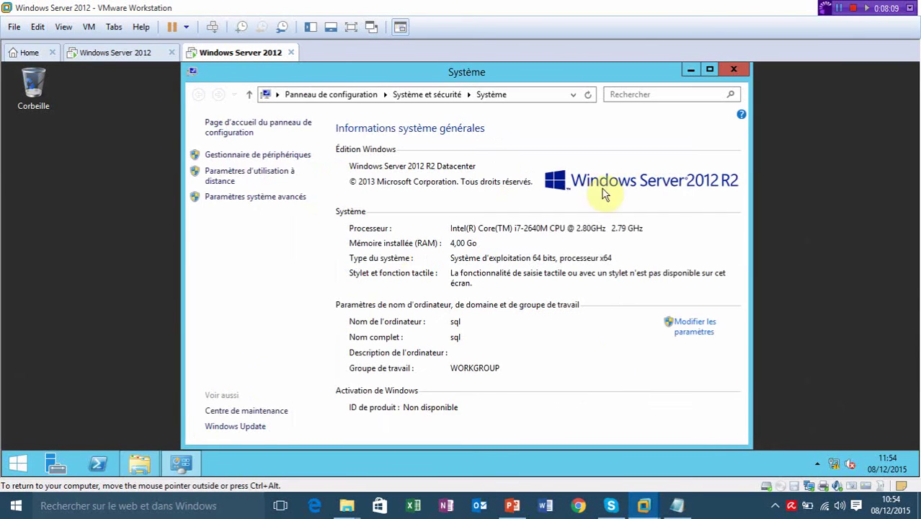
left_click(680, 324)
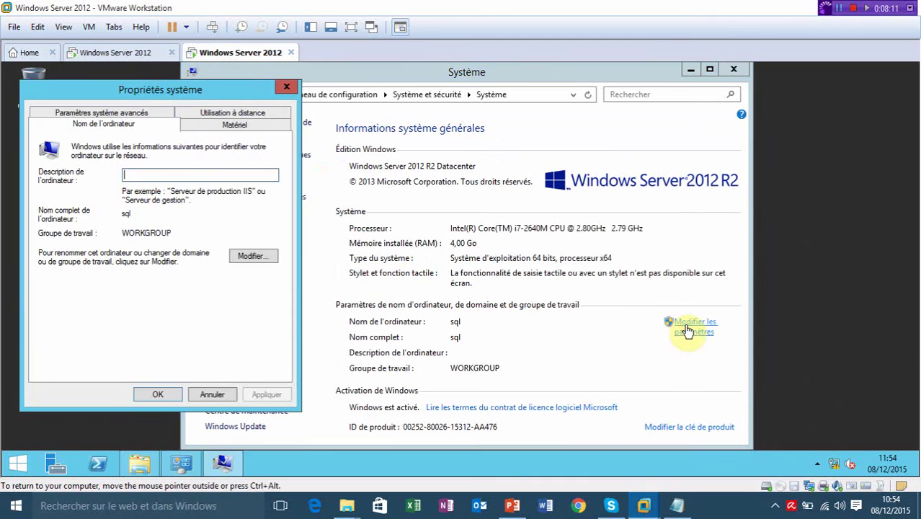
left_click(254, 257)
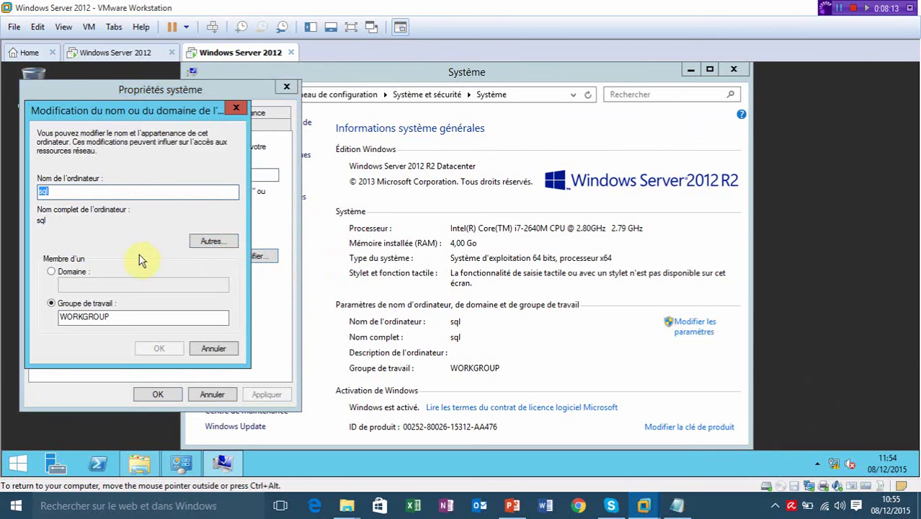
Set the primary DNS suffix to formation.loc.
left_click(222, 241)
left_click(236, 171)
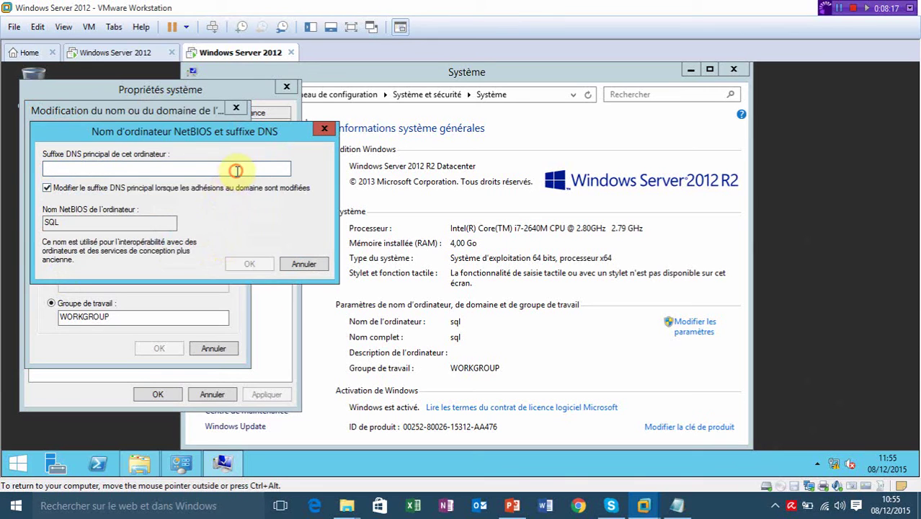
type("formati")
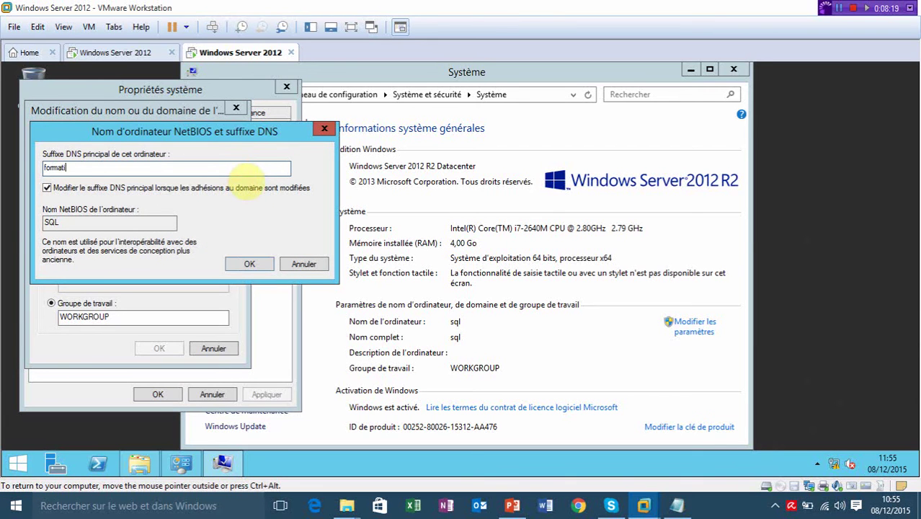
type("on.loc")
key("Return")
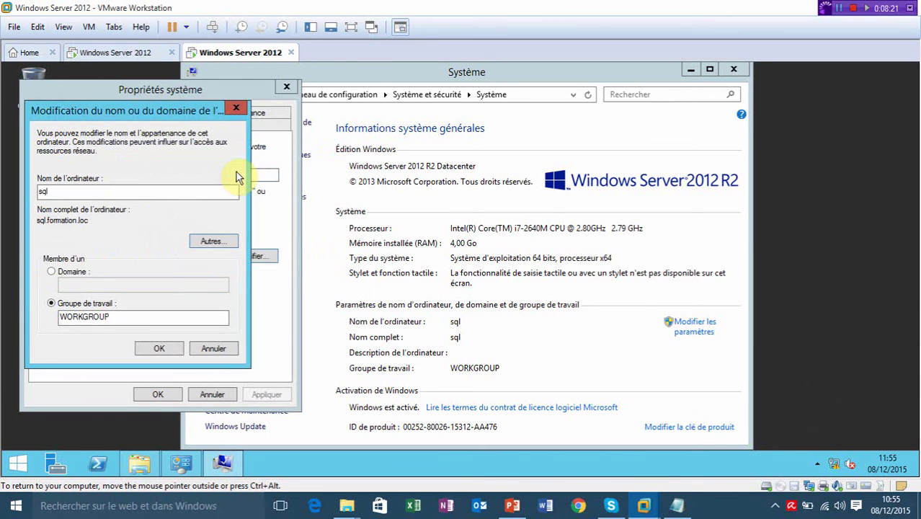
Switch membership to Domaine and enter formation.loc as the domain to join.
left_click(52, 271)
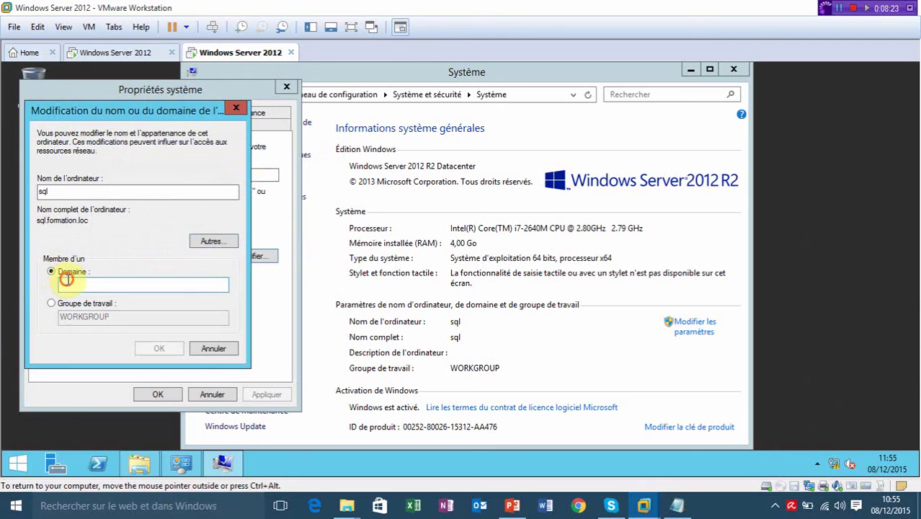
type("formatio")
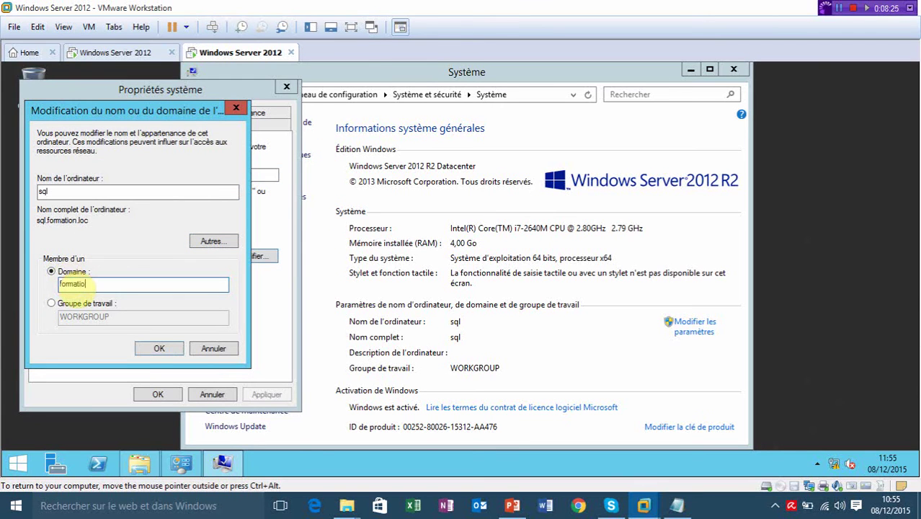
type("n.loc")
key("Return")
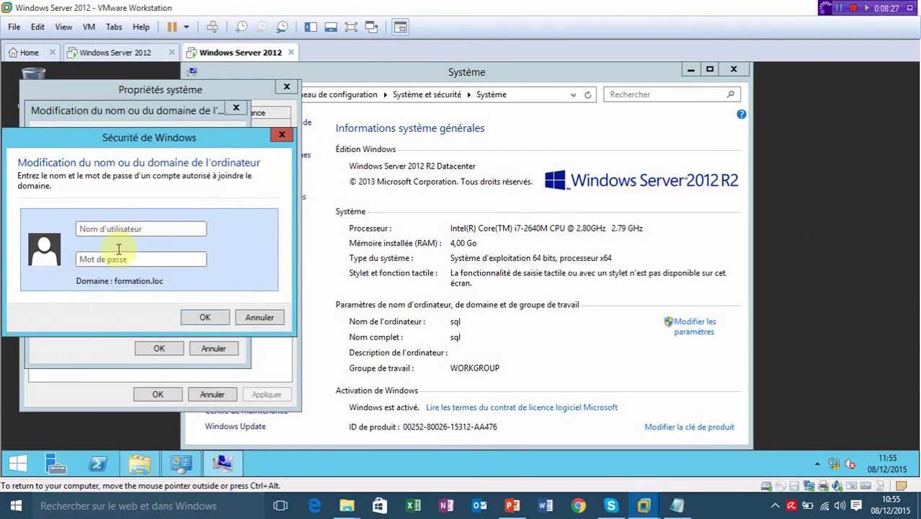
Enter the domain administrator's user name and password to authorize joining formation.loc.
left_click(152, 229)
type("dmin")
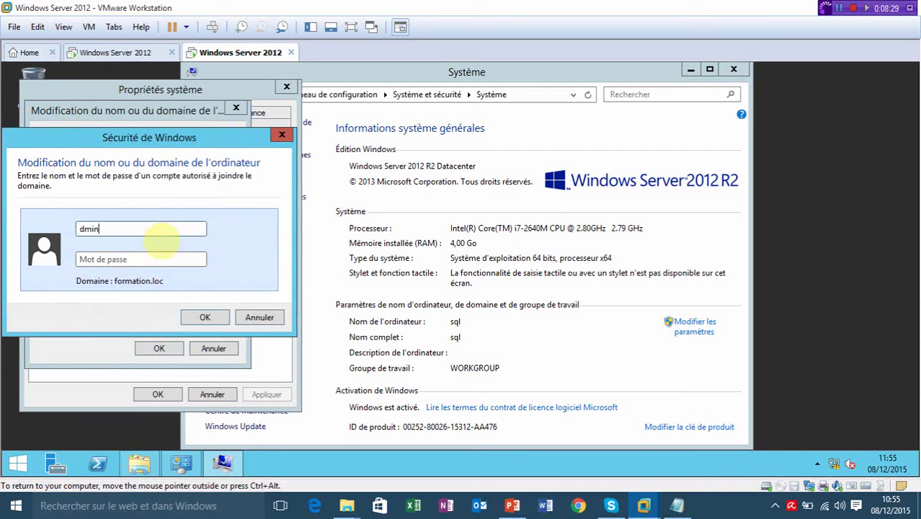
type("istrateur")
type("a")
left_click(159, 261)
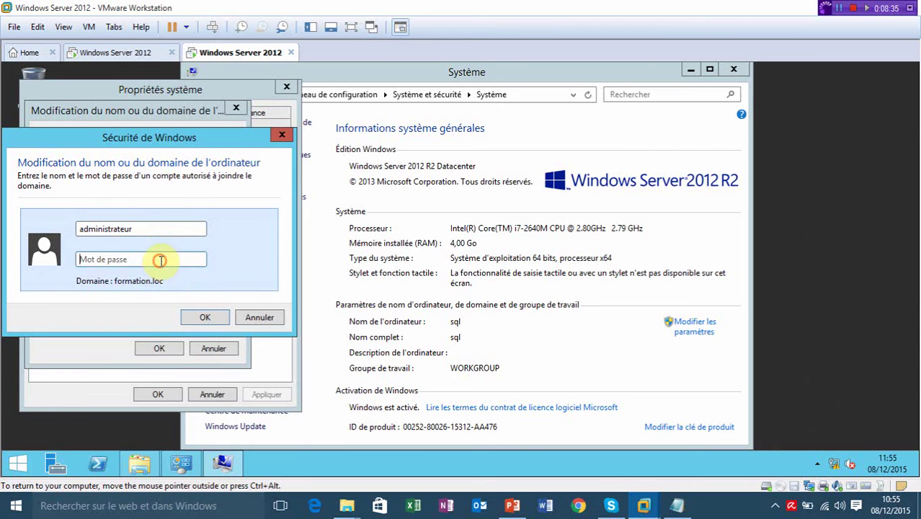
type("P@")
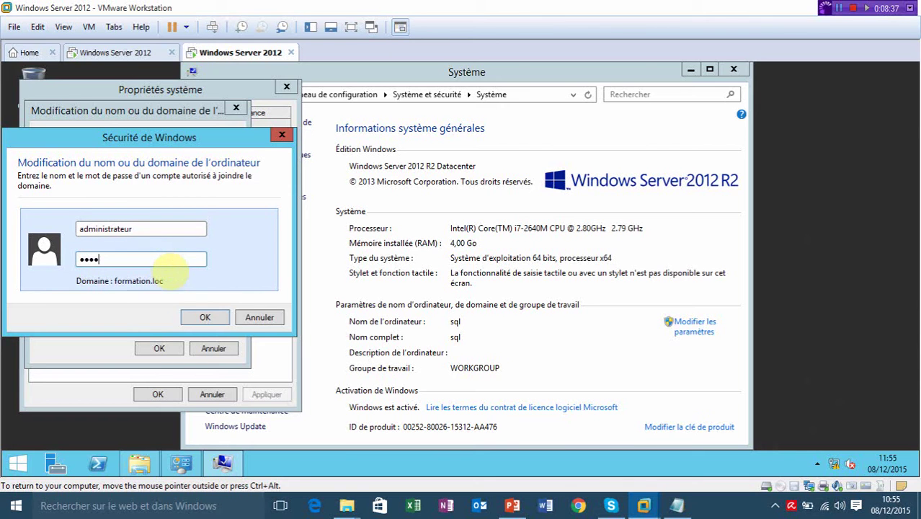
key("Return")
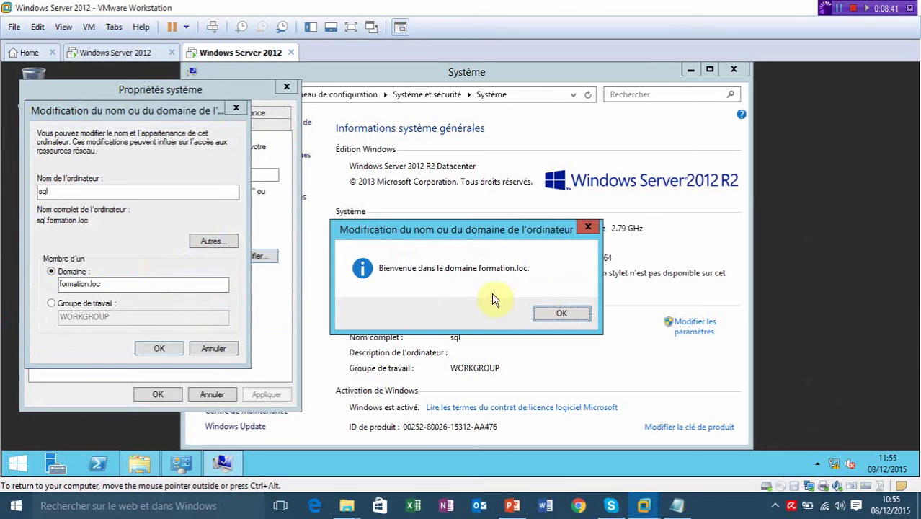
Acknowledge the domain welcome and restart notices, close System Properties, and restart now.
left_click(560, 314)
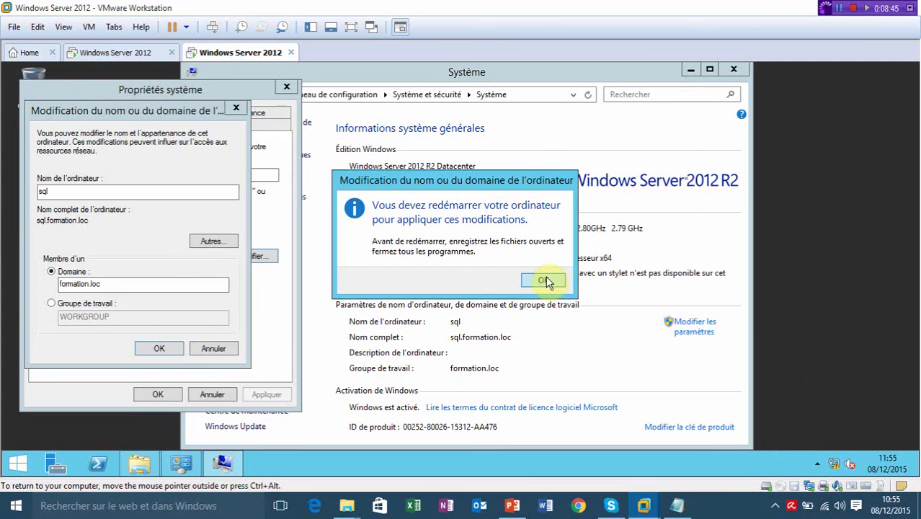
left_click(544, 279)
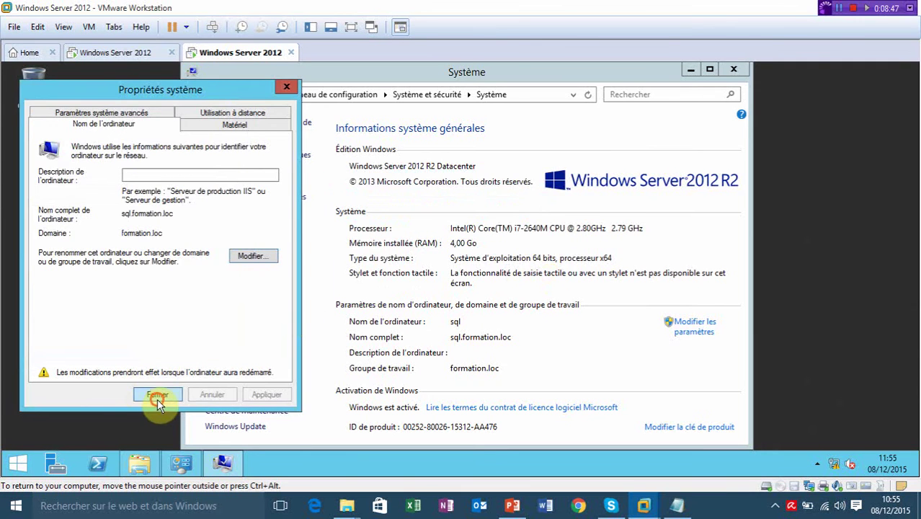
left_click(157, 395)
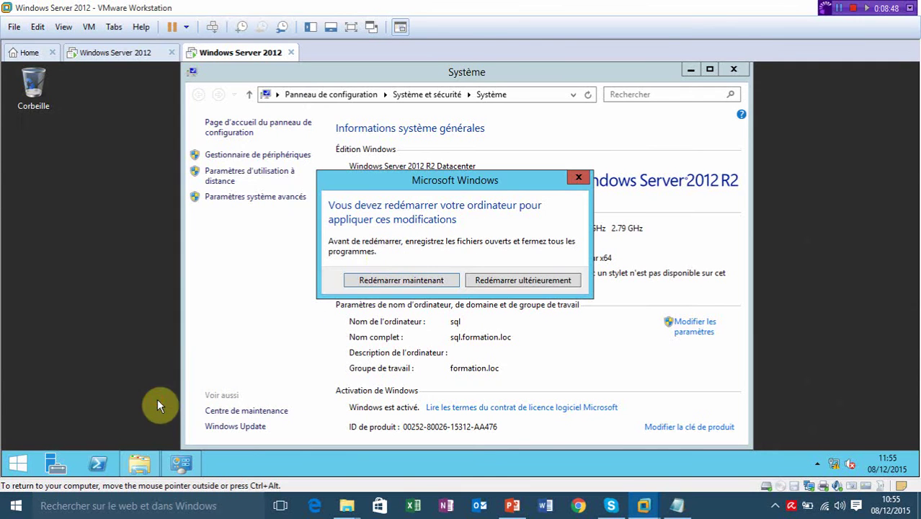
left_click(421, 282)
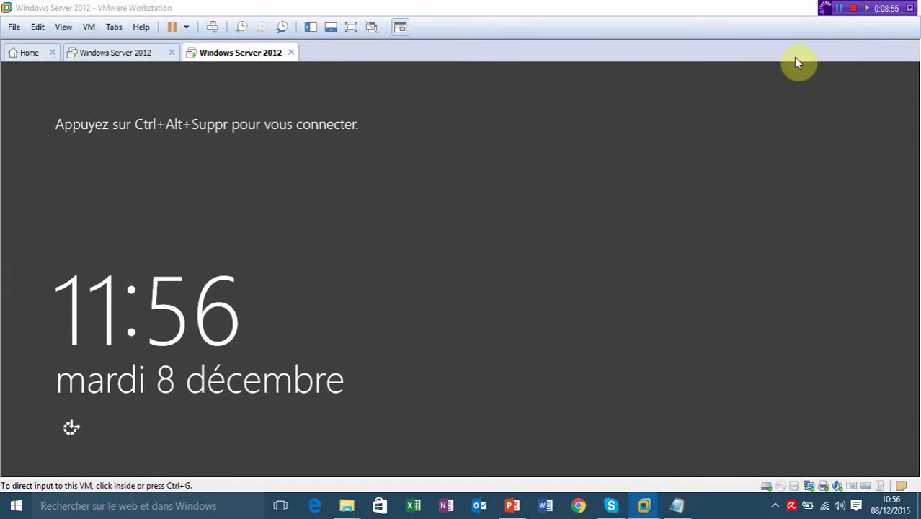
Sign in through Autre utilisateur as formation\administrateur with the domain account's password.
left_click(692, 208)
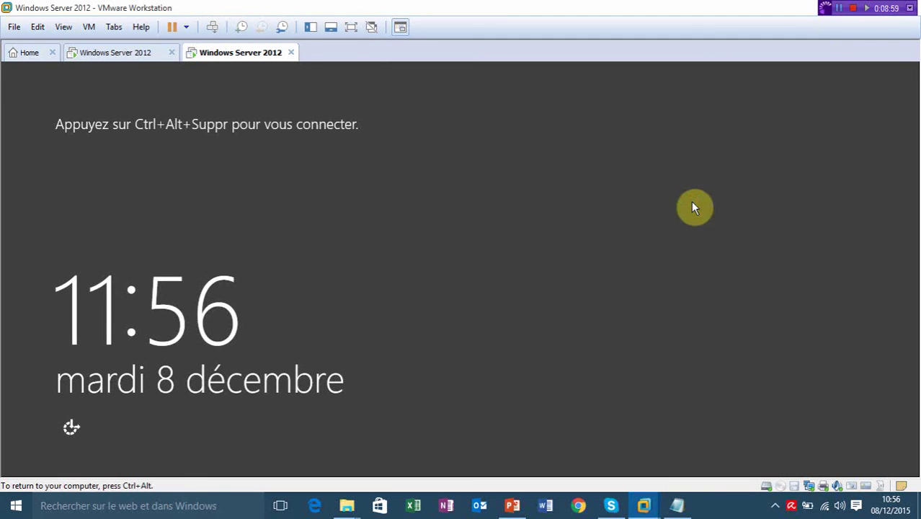
key("ctrl+alt+Insert")
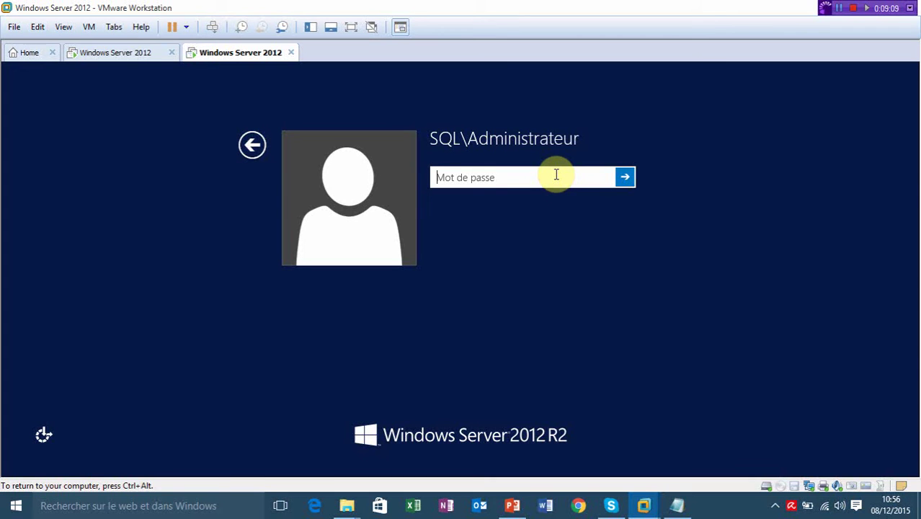
left_click(249, 151)
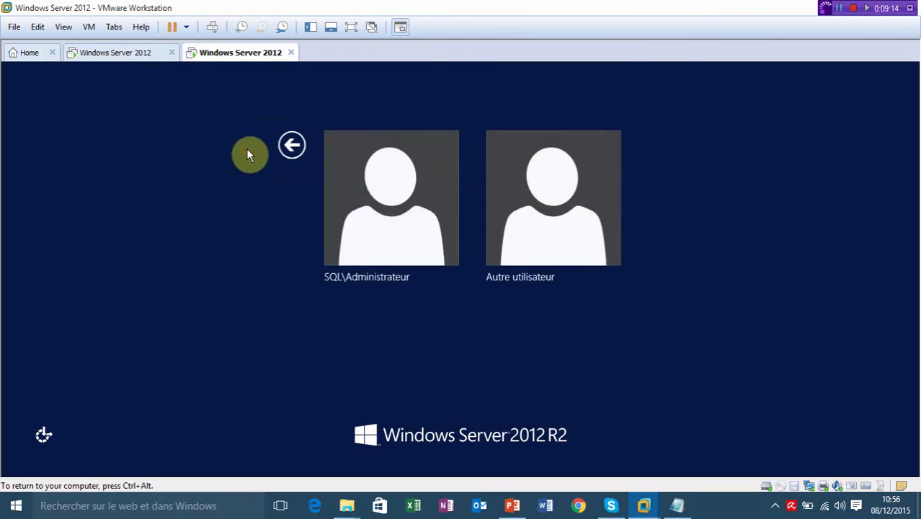
left_click(516, 212)
left_click(540, 183)
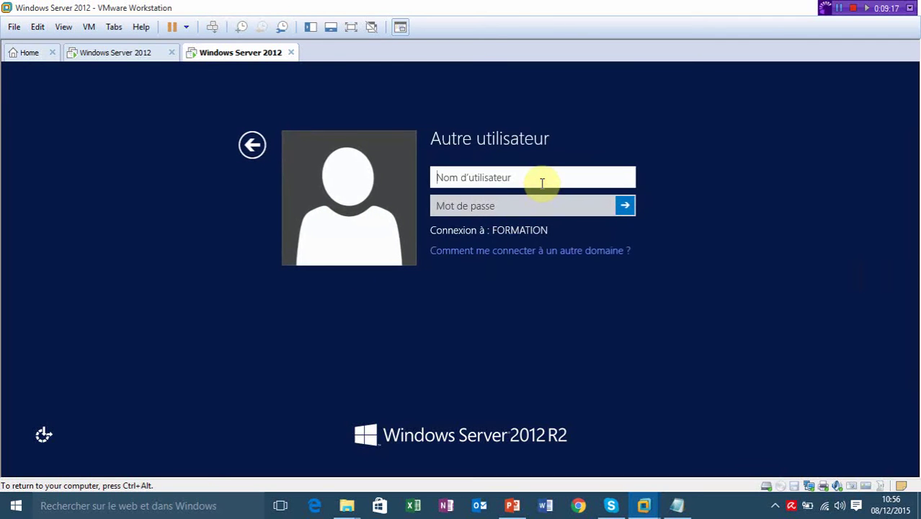
type("form")
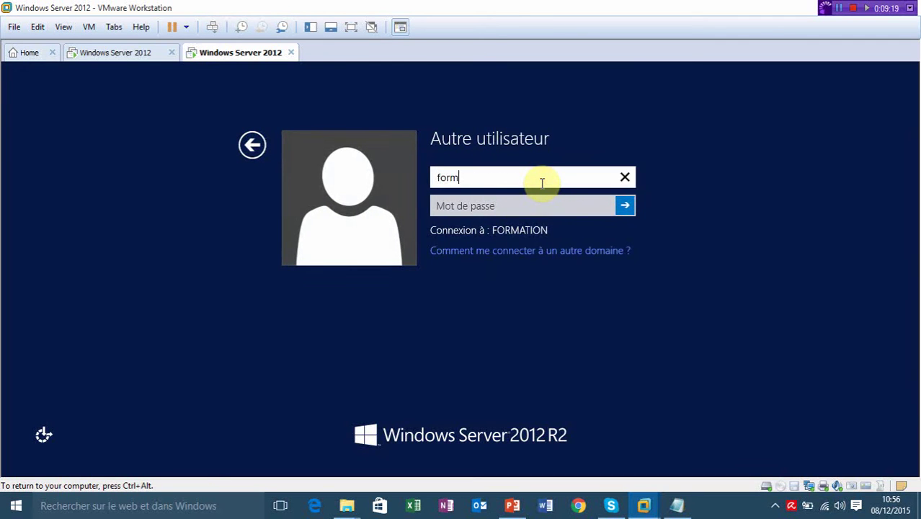
type("ation\\admi")
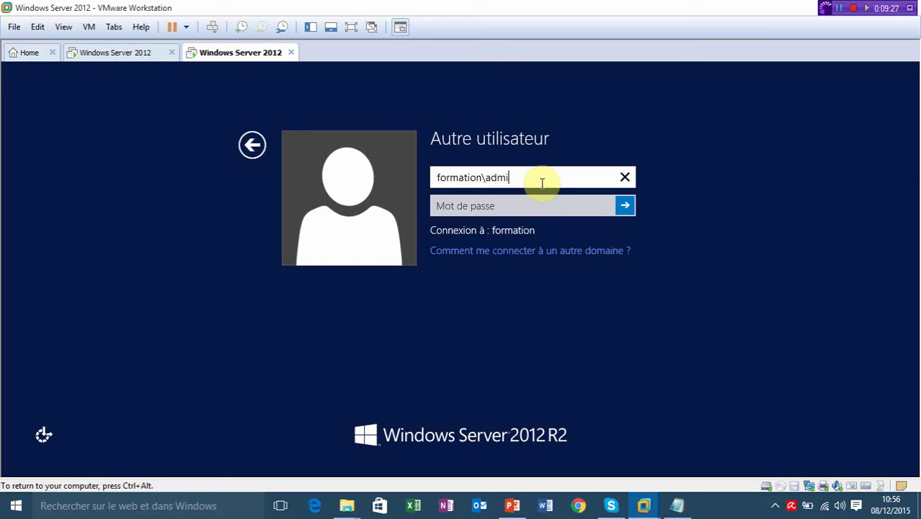
type("nistrateur")
key("Tab")
type("Pa$$")
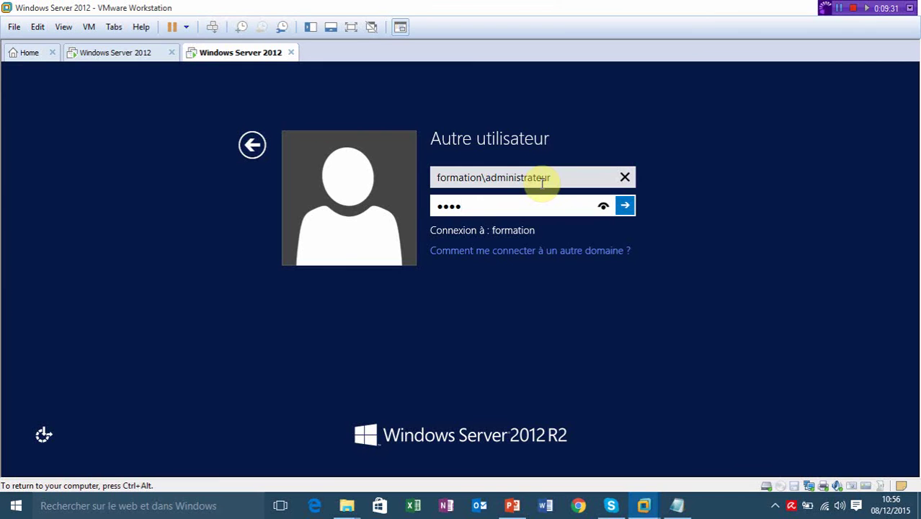
type("w0rd")
key("Return")
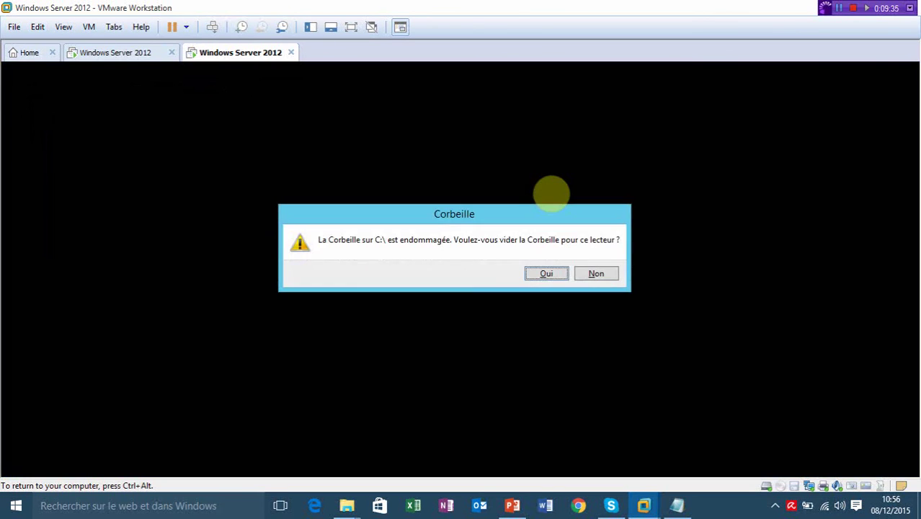
Decline emptying the damaged Recycle Bin, then bring up the domain controller VM's unlock screen.
left_click(596, 273)
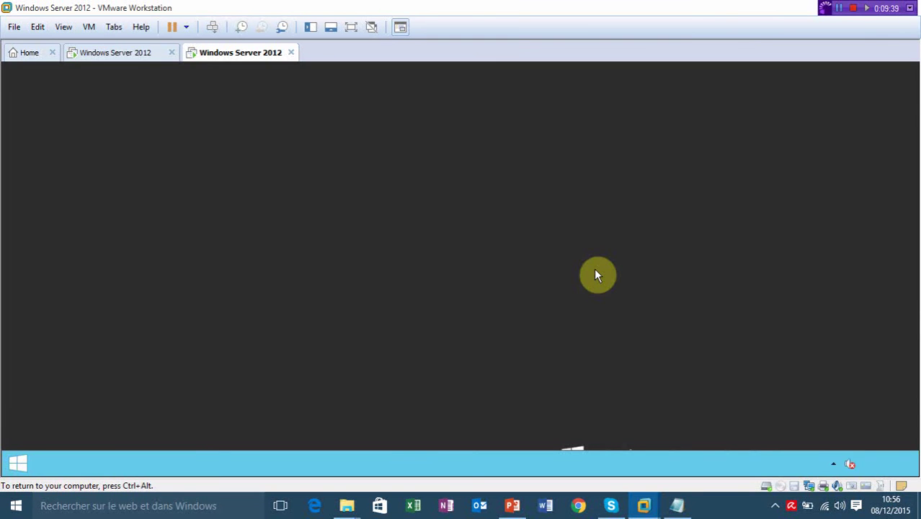
left_click(118, 52)
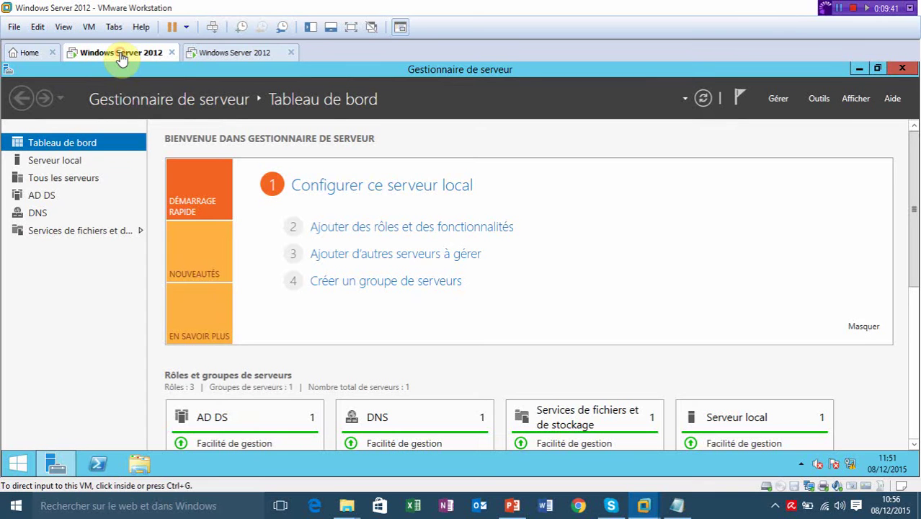
left_click(614, 96)
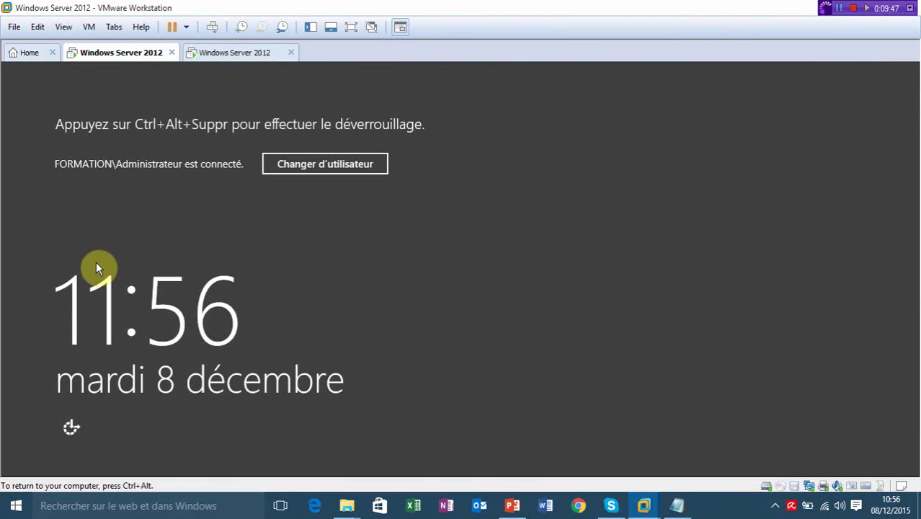
key("ctrl+alt+Insert")
Unlock the domain controller and find the SQL computer in Active Directory Users and Computers (dsa.msc).
type("•••")
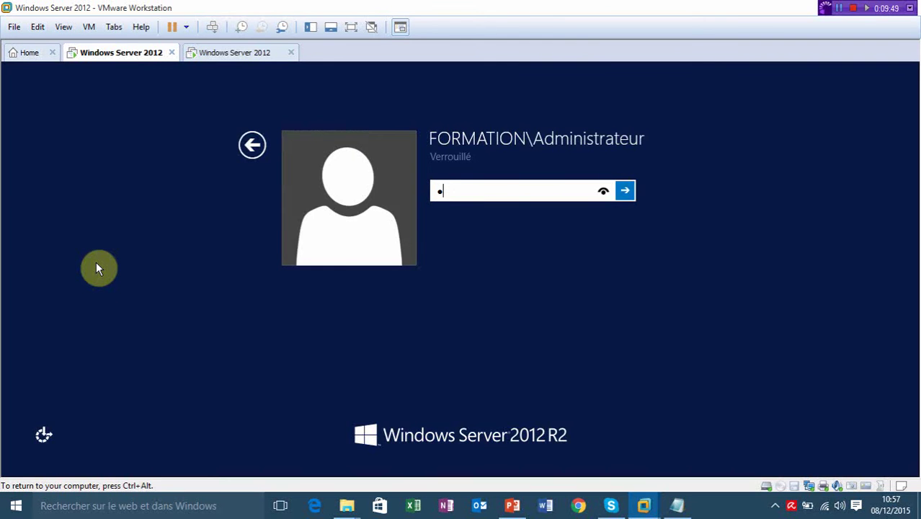
type("••••")
key("Return")
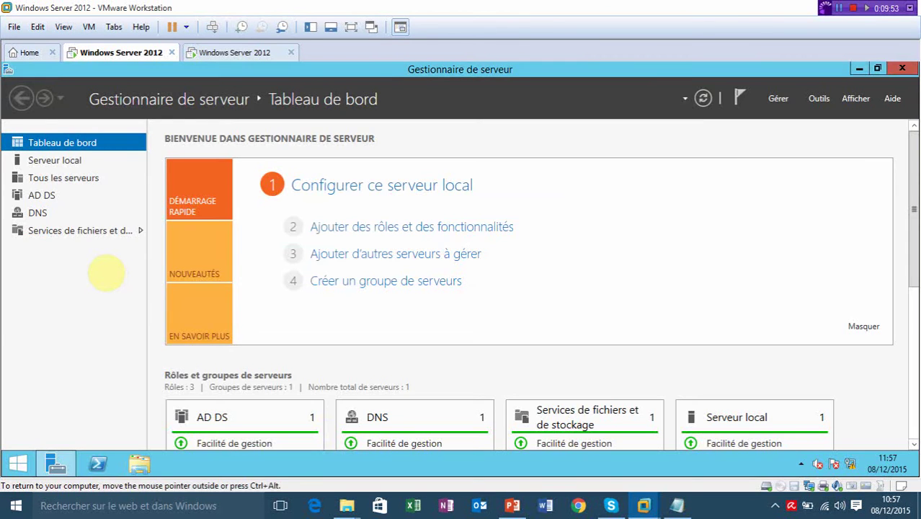
key("super+r")
type("dsa")
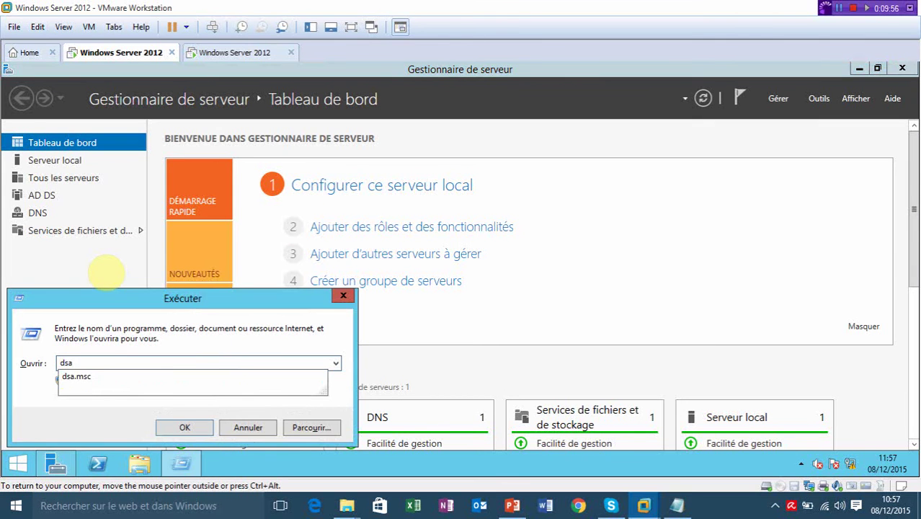
key("Down")
key("Return")
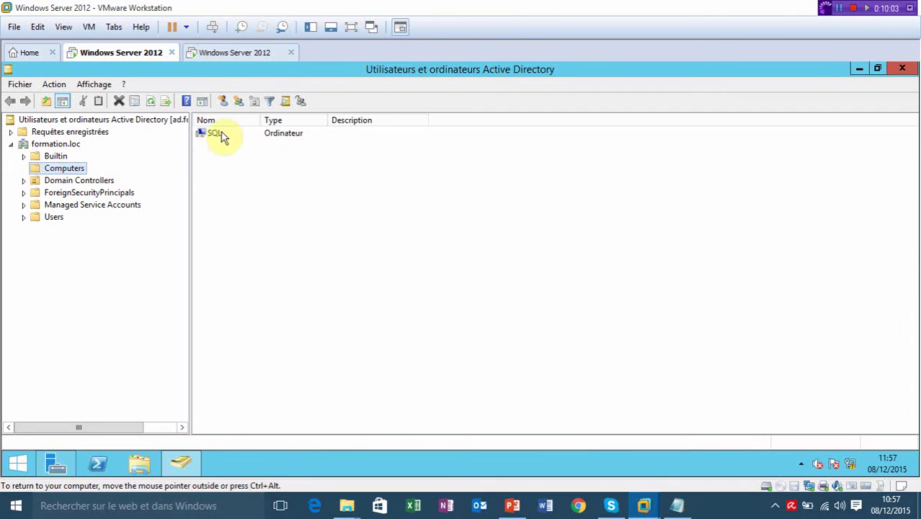
left_click(219, 135)
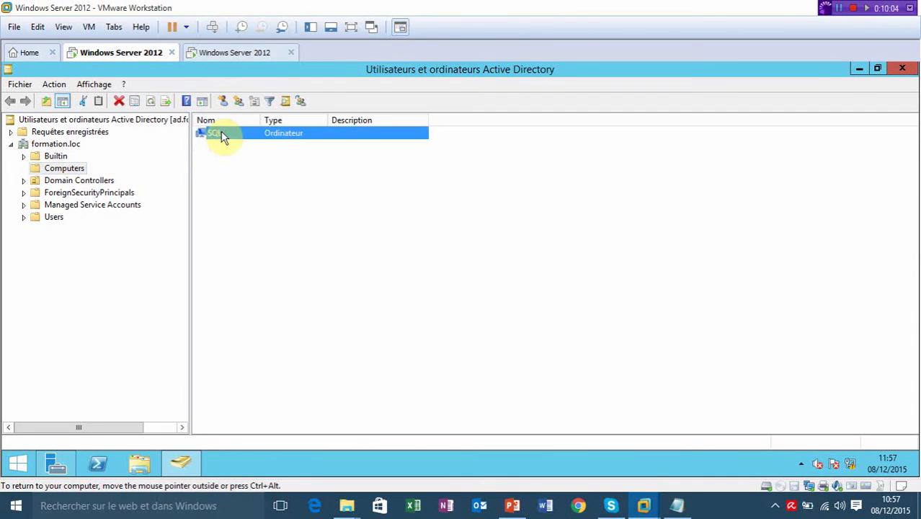
left_click(321, 305)
key("super+r")
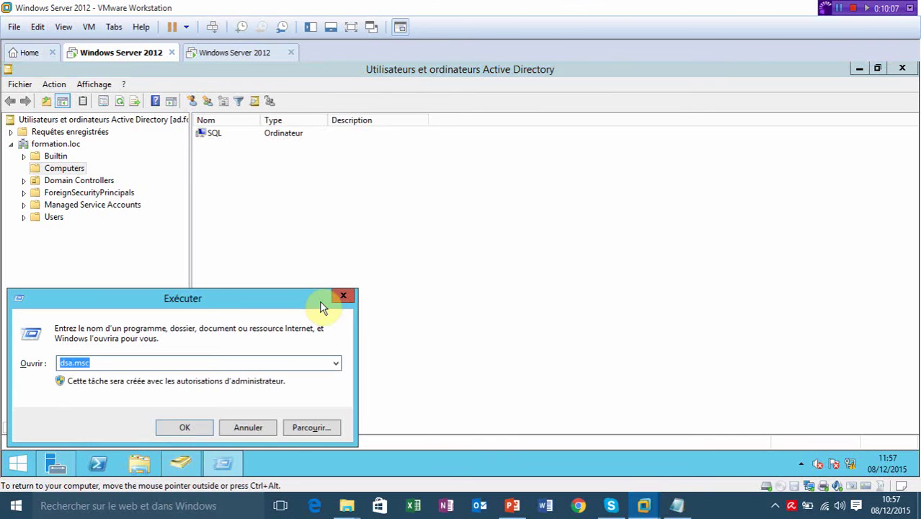
Run dnsmgmt.msc, check sql's 192.168.1.211 host record in formation.loc, then return to the SQL VM.
type("dbs")
key("BackSpace")
key("BackSpace")
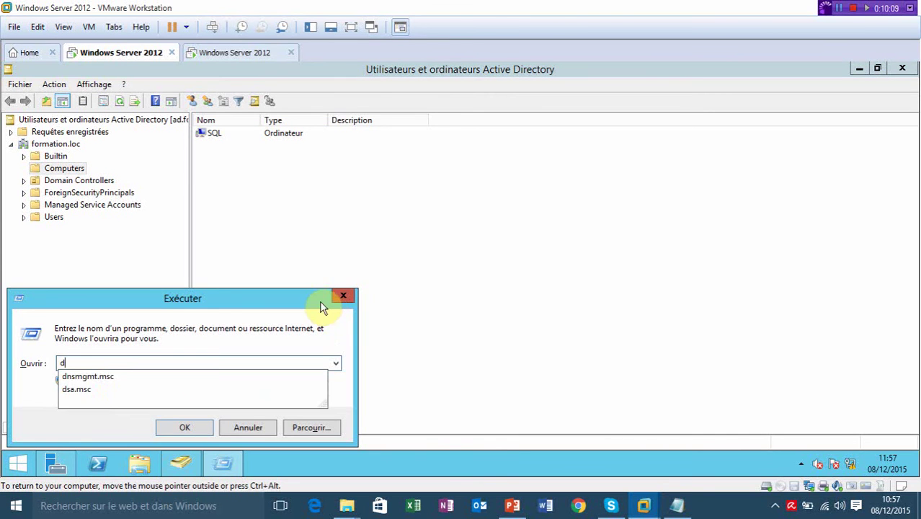
type("ns")
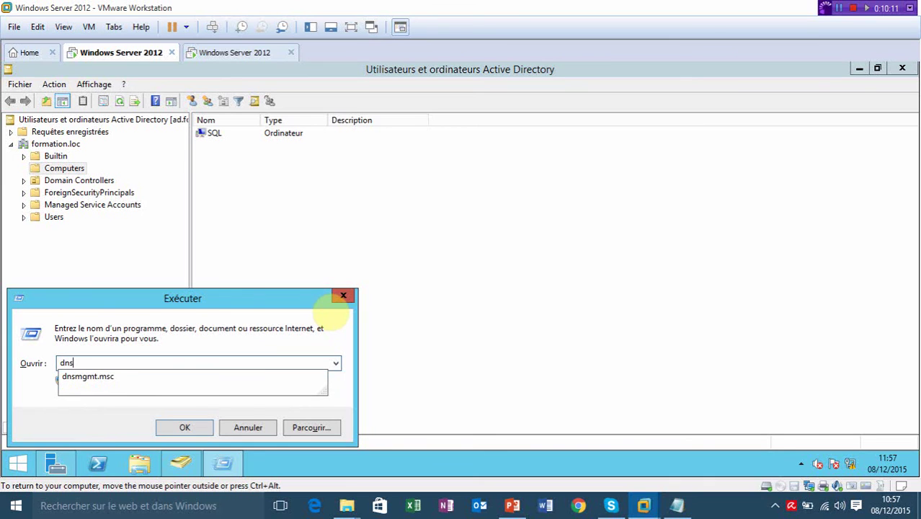
key("Down")
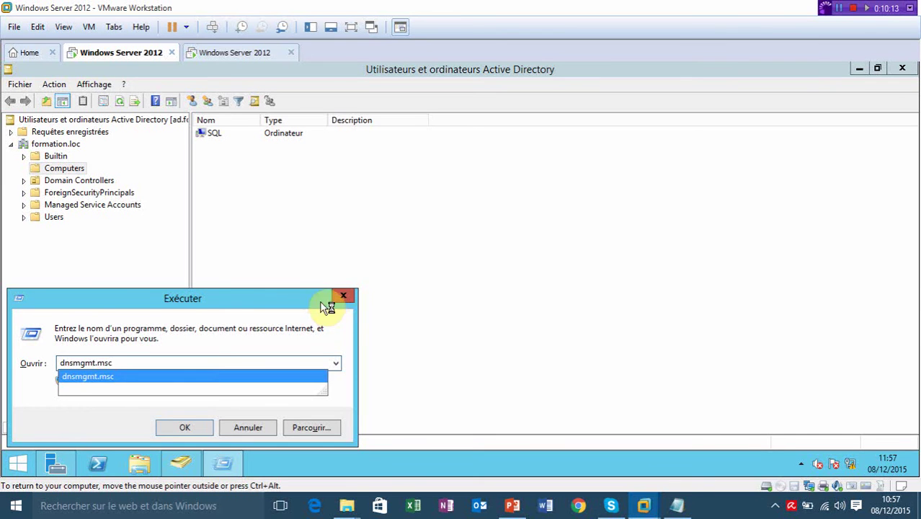
key("Return")
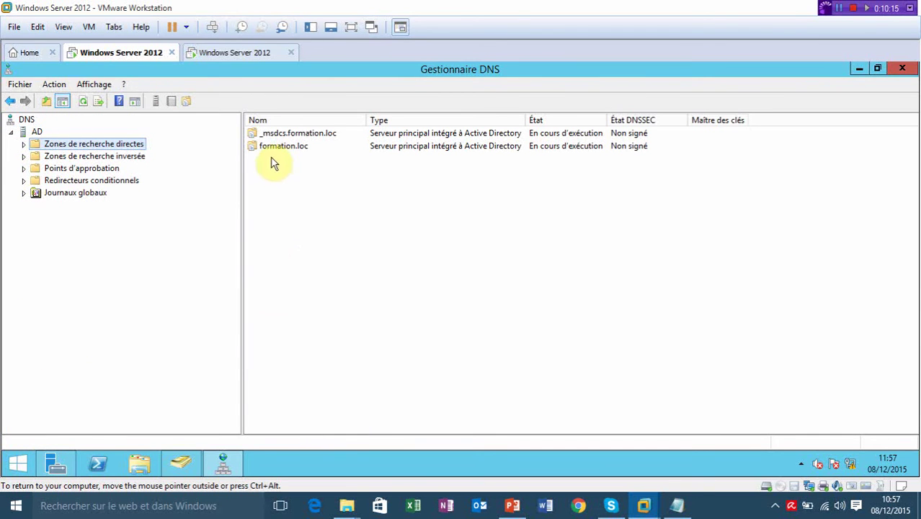
double_click(280, 147)
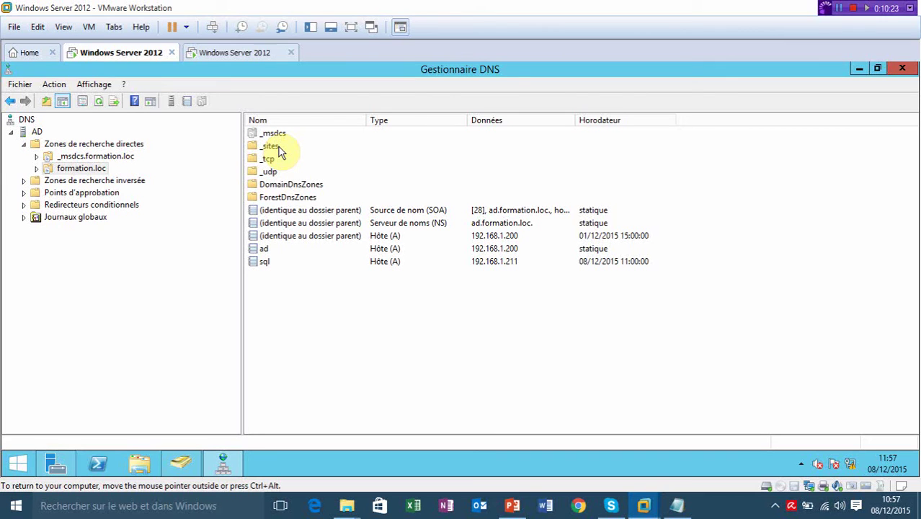
left_click(264, 267)
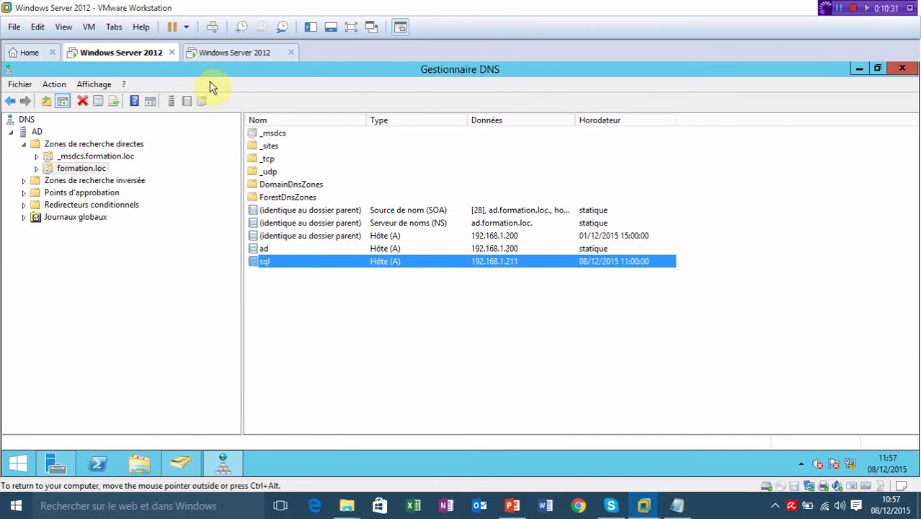
left_click(226, 58)
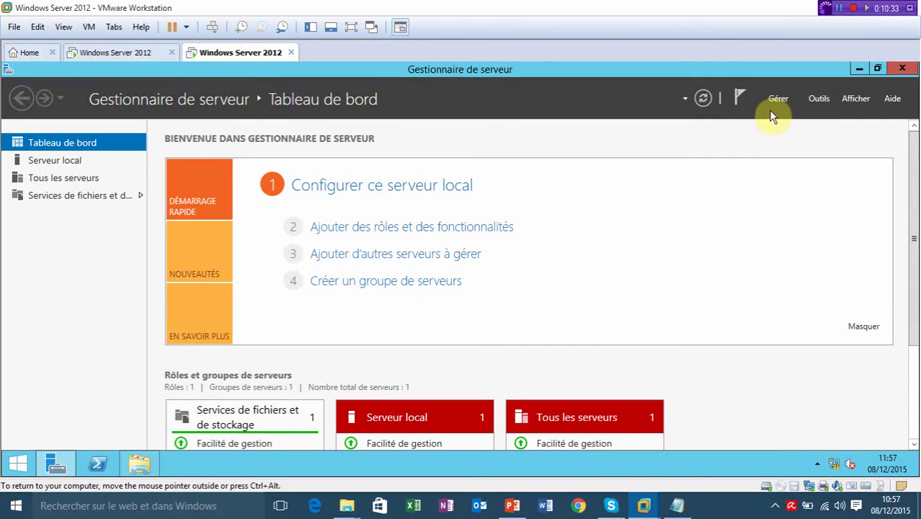
Close Server Manager, decline emptying the damaged recycle bin, and switch to the other Windows Server 2012 VM.
left_click(901, 69)
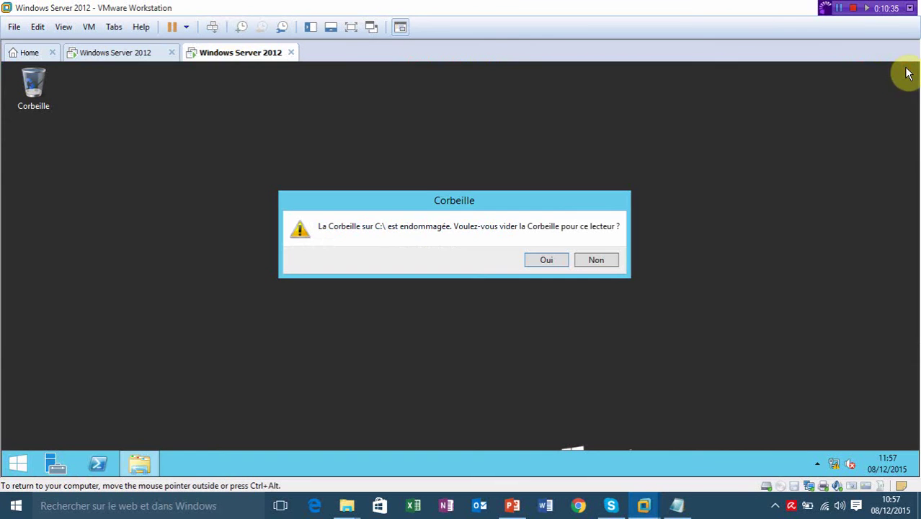
left_click(595, 260)
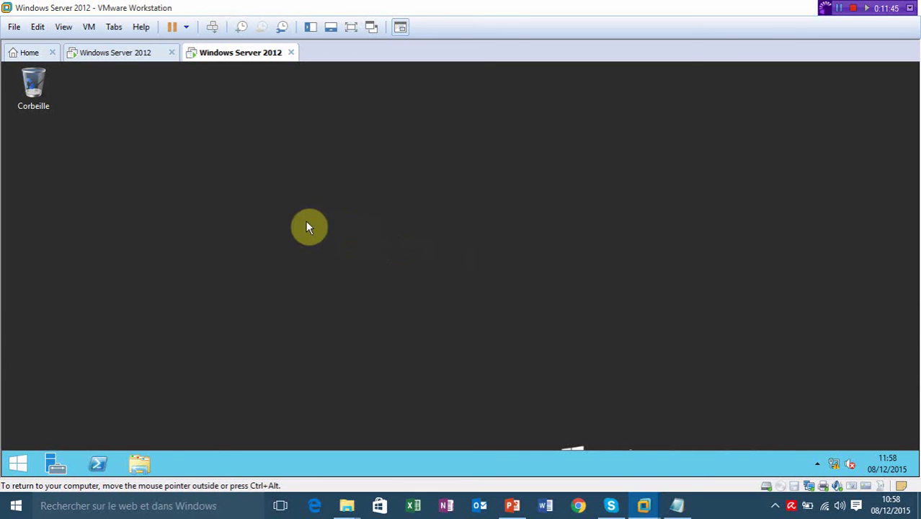
left_click(103, 57)
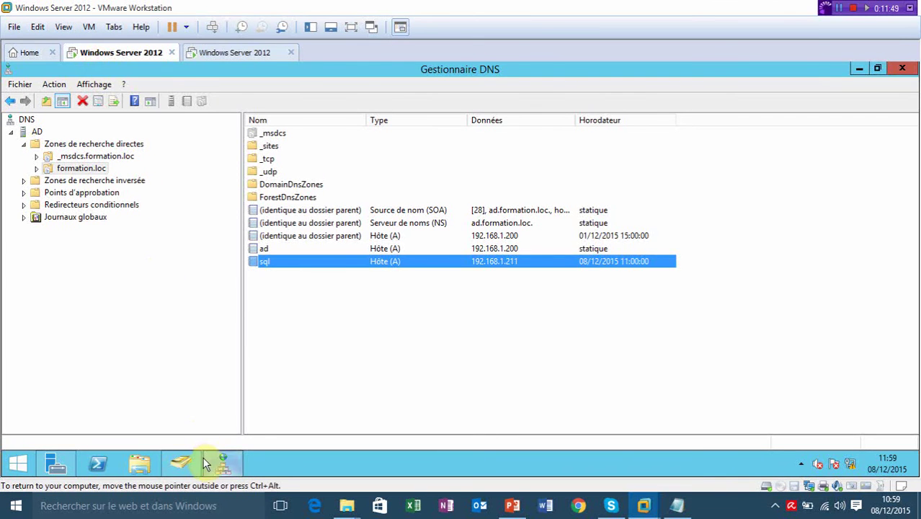
Start a new user in formation.loc Users named Adminsql with logon name adminsql.
left_click(184, 464)
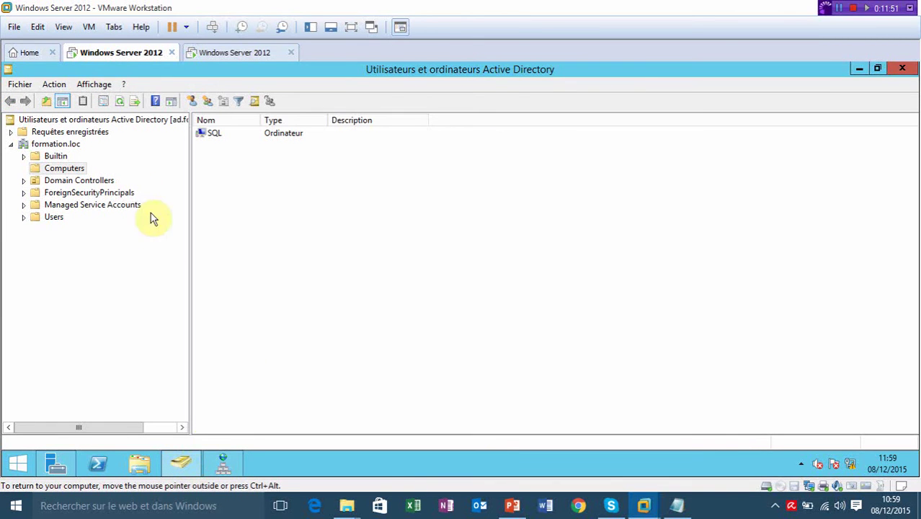
left_click(55, 220)
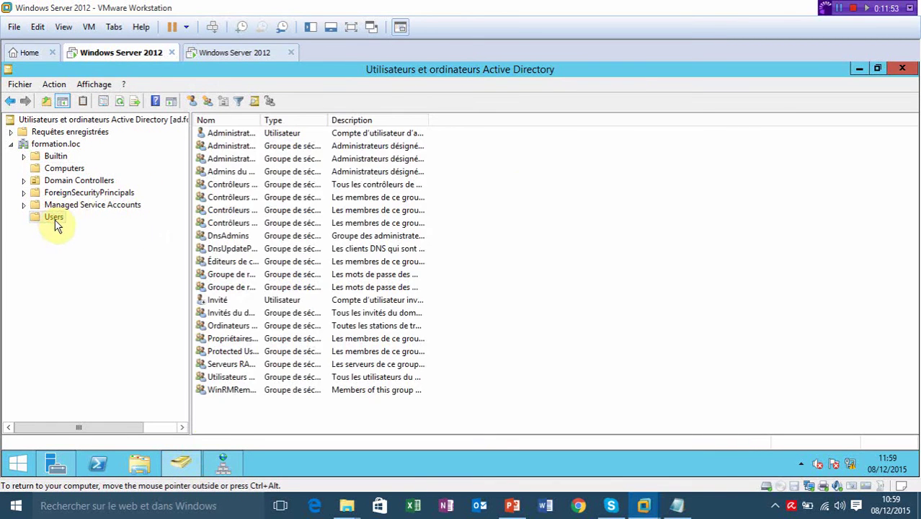
right_click(559, 173)
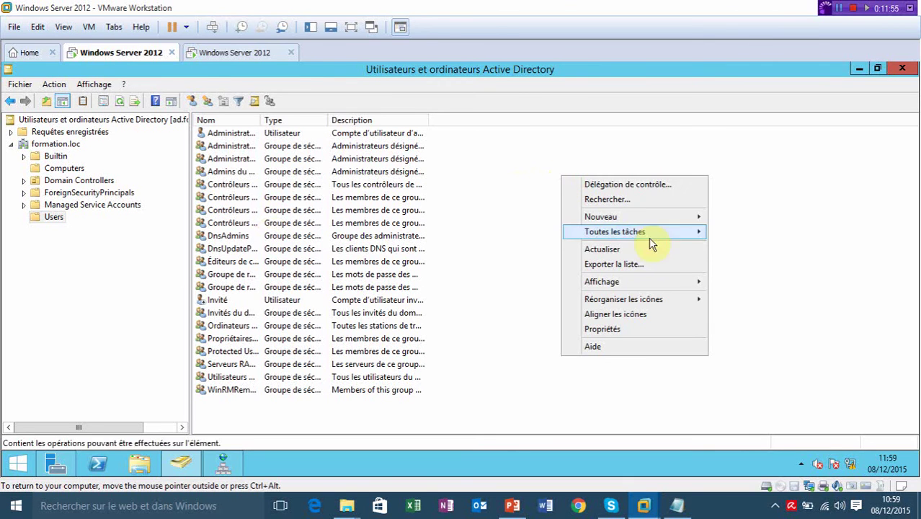
mouse_move(678, 220)
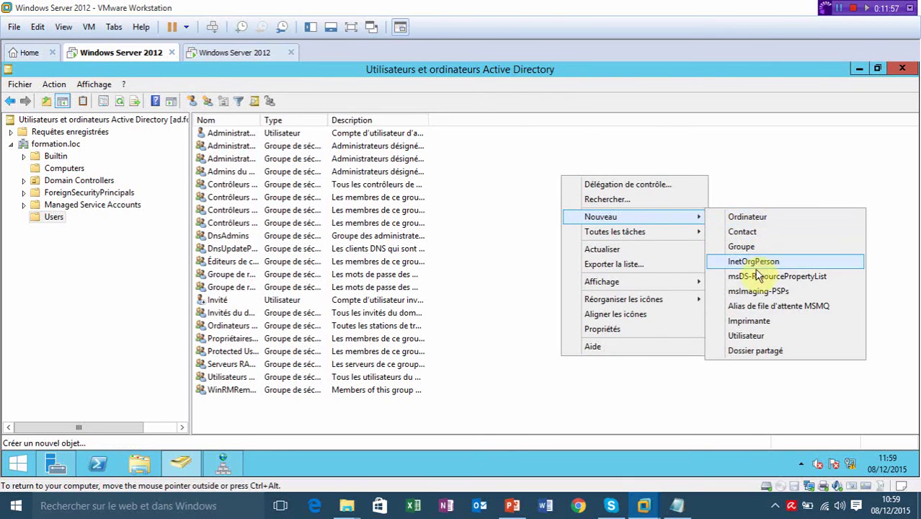
left_click(746, 335)
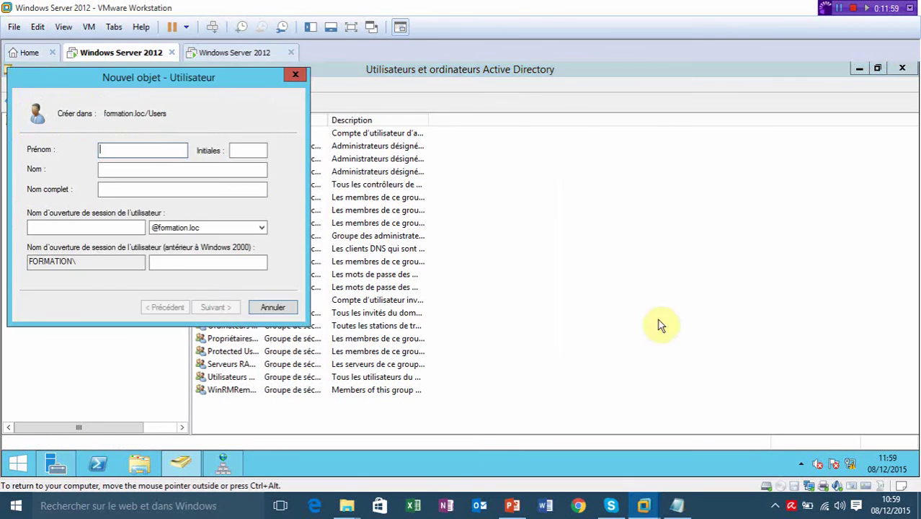
type("A")
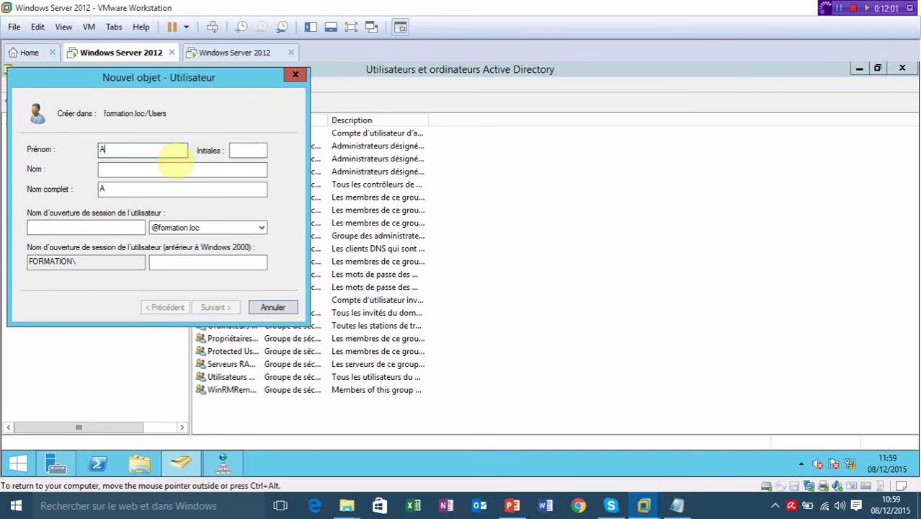
type("dminsql")
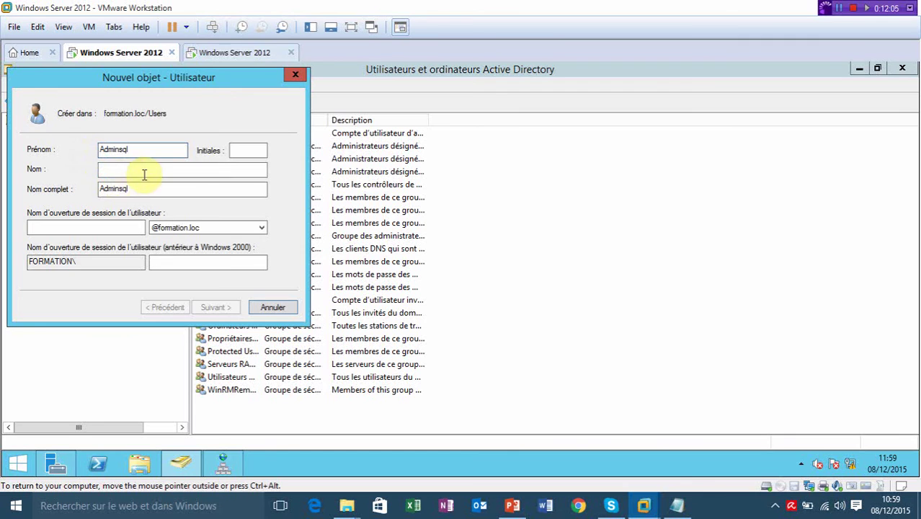
left_click(118, 227)
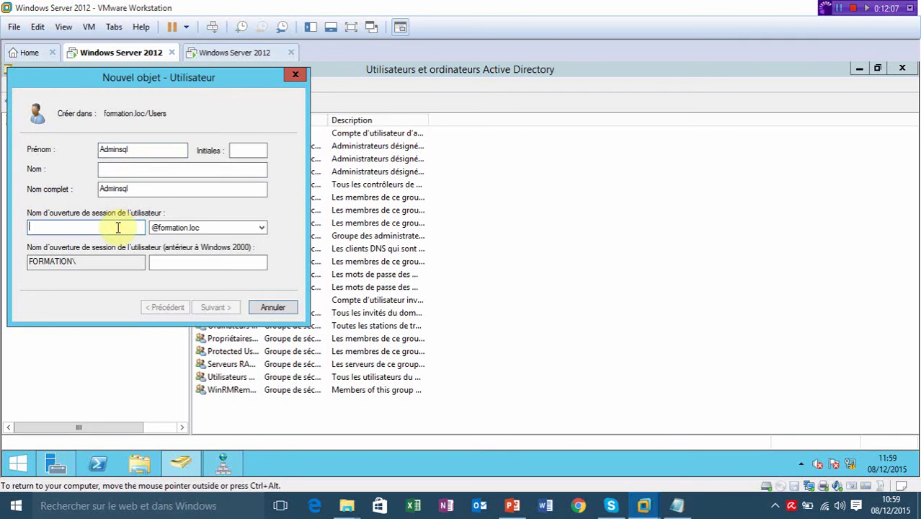
type("adminsql")
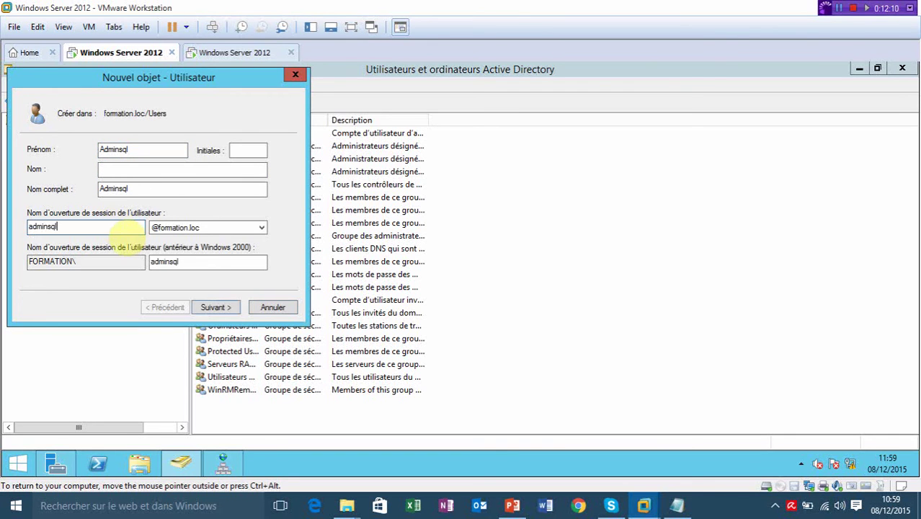
left_click(230, 307)
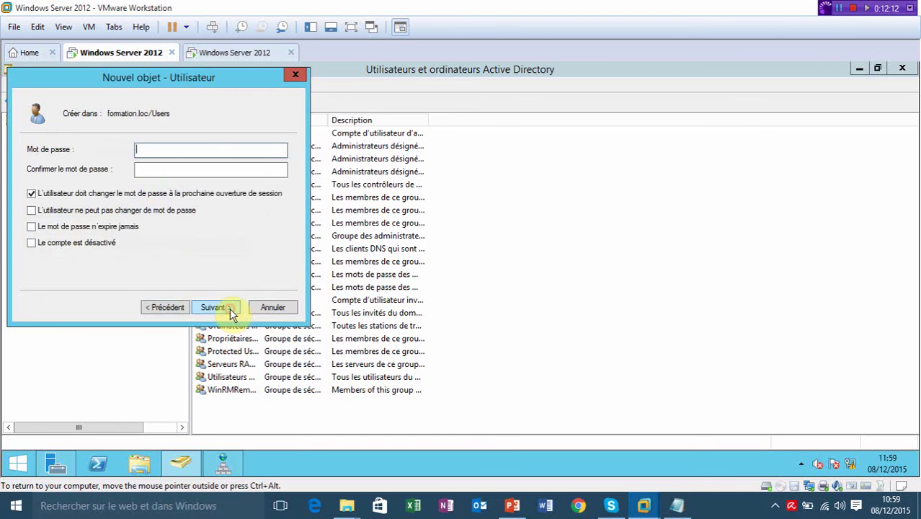
Give the account a password the user cannot change that never expires, and finish creating it.
left_click(249, 148)
type("••••")
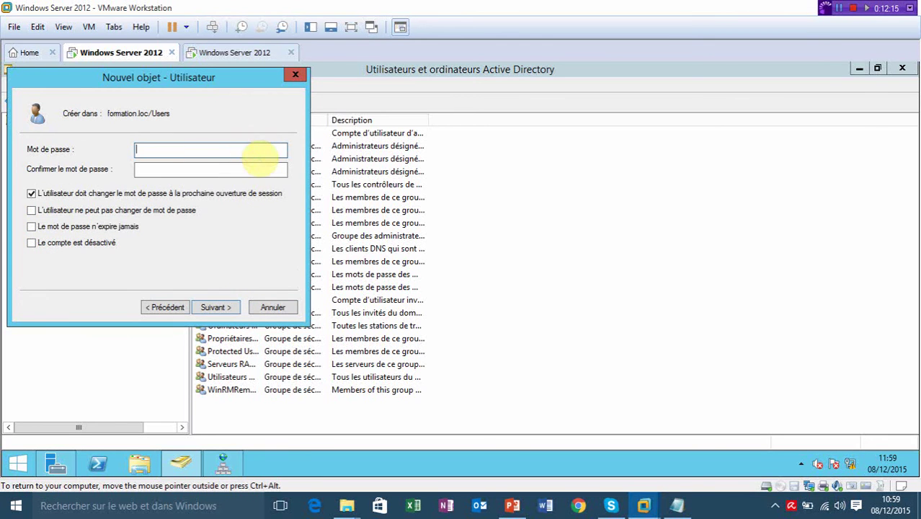
type("••••")
key("Tab")
type("•••••")
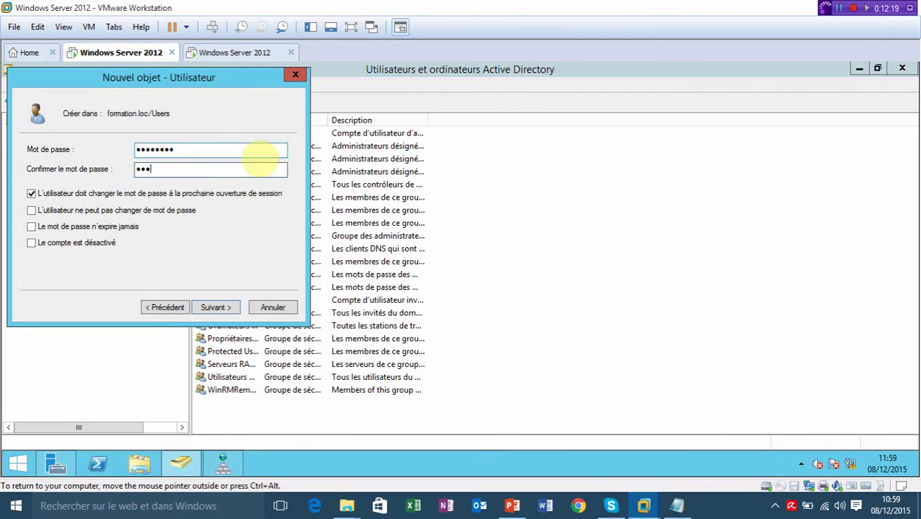
type("•••")
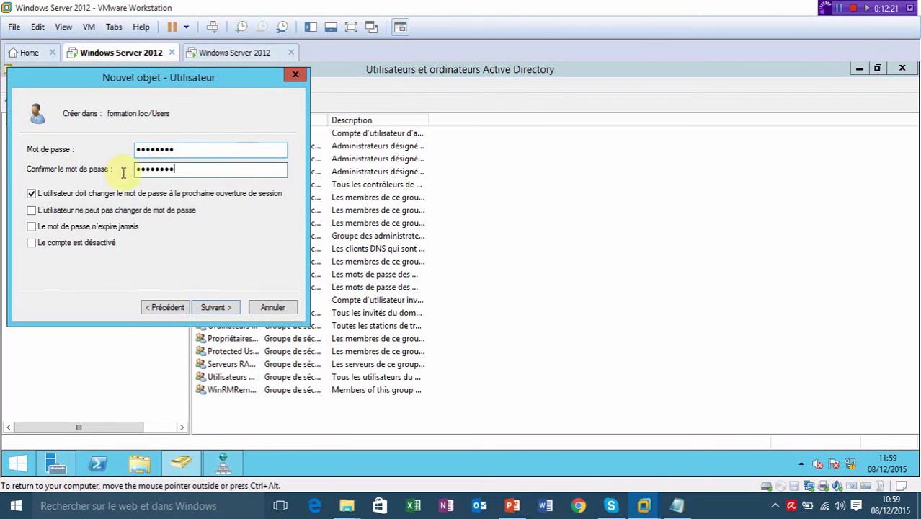
left_click(31, 195)
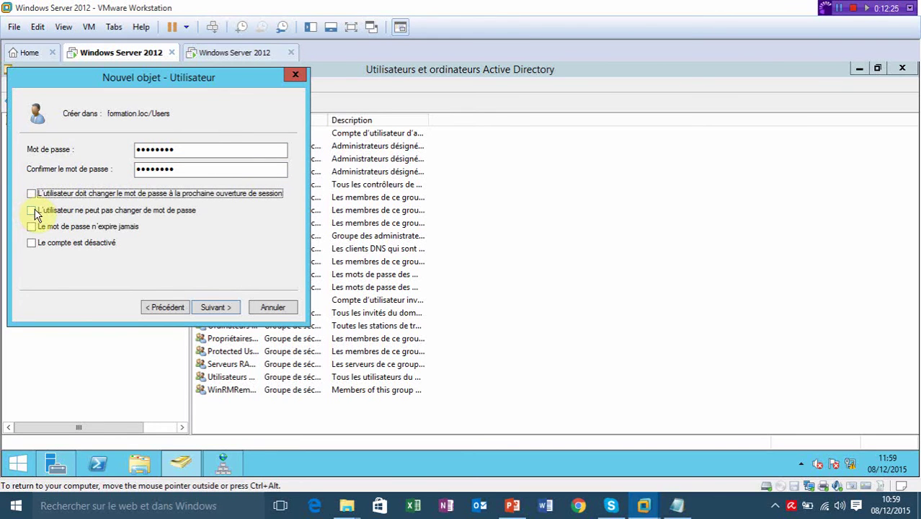
left_click(32, 211)
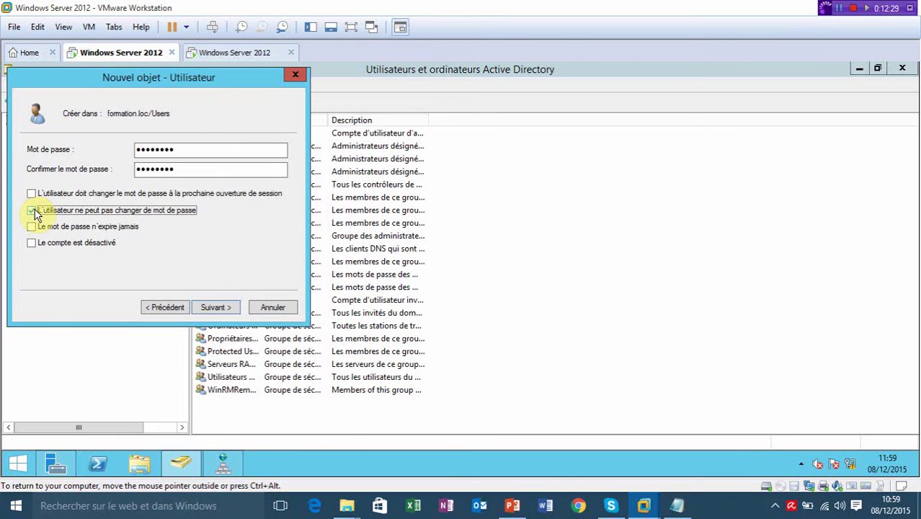
left_click(31, 228)
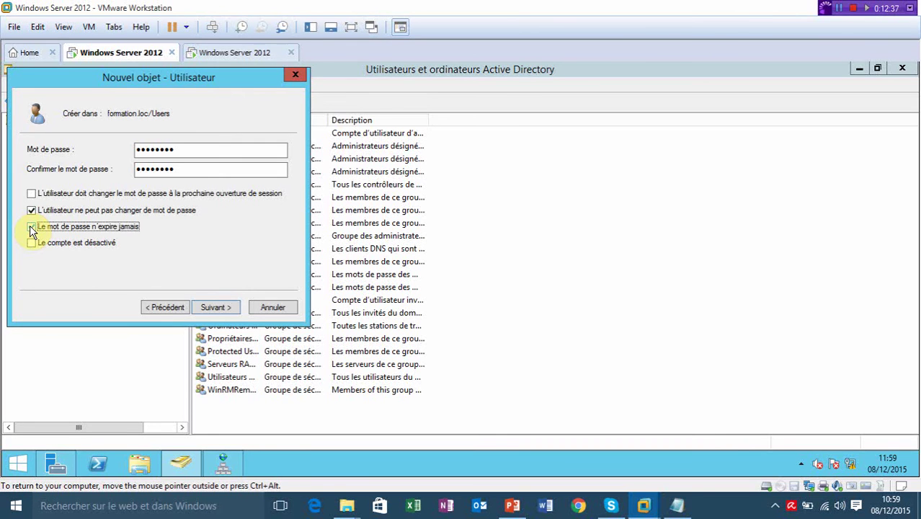
left_click(31, 228)
left_click(207, 307)
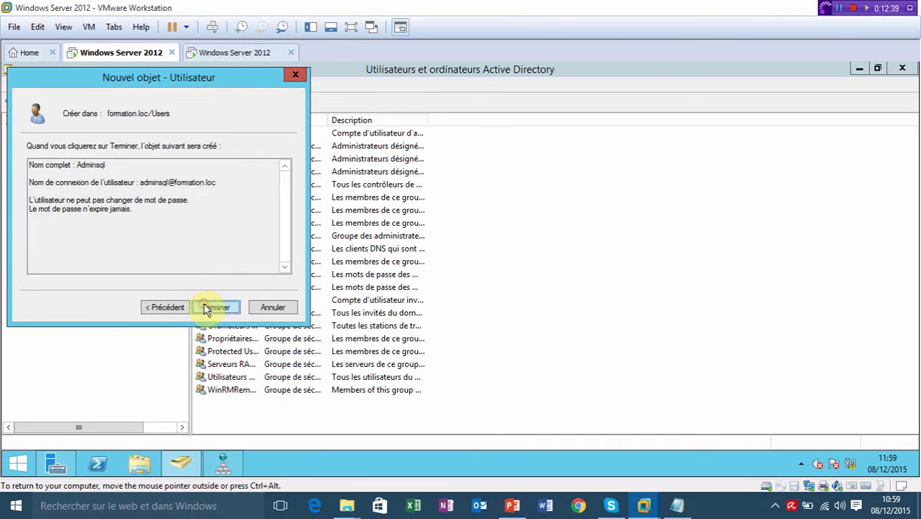
left_click(209, 307)
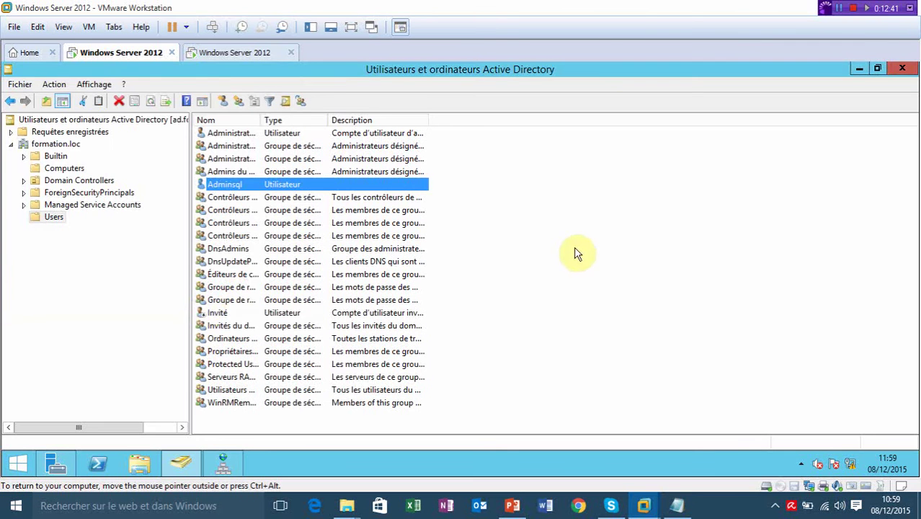
left_click(576, 252)
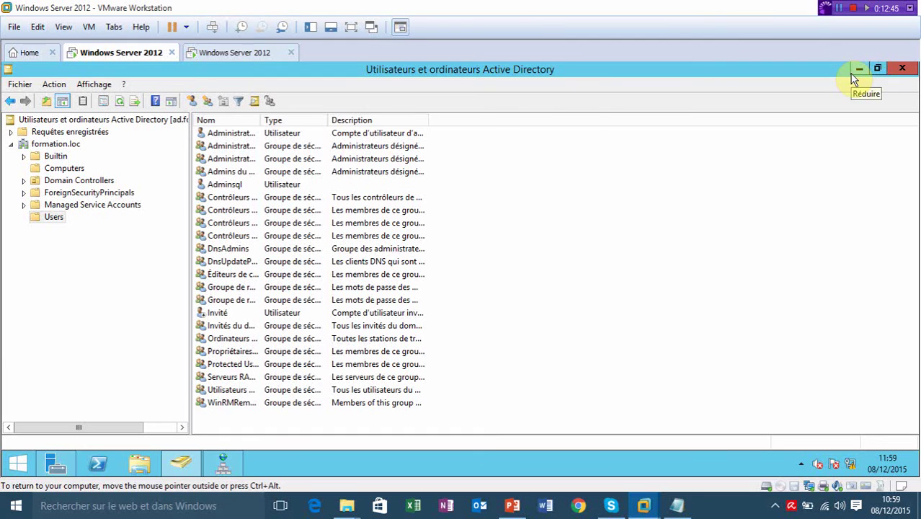
left_click(237, 56)
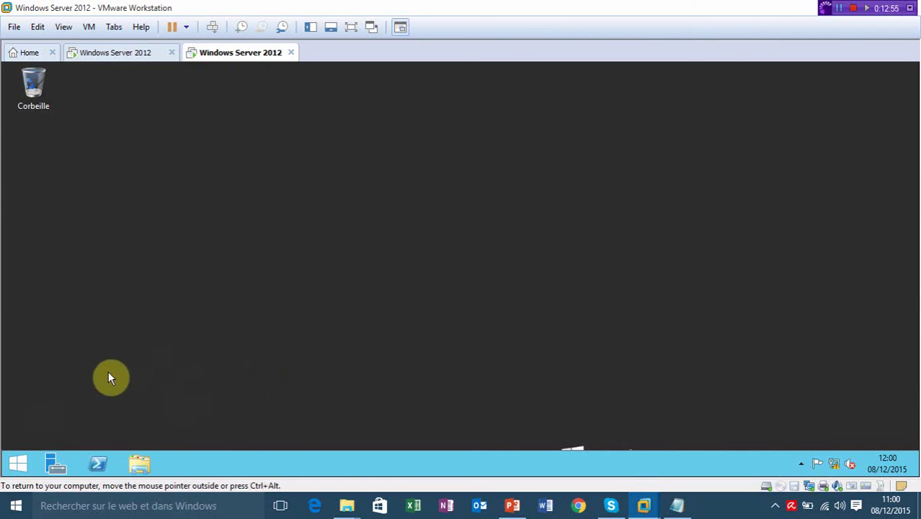
Open the local Administrateurs group's properties in Computer Management.
left_click(56, 467)
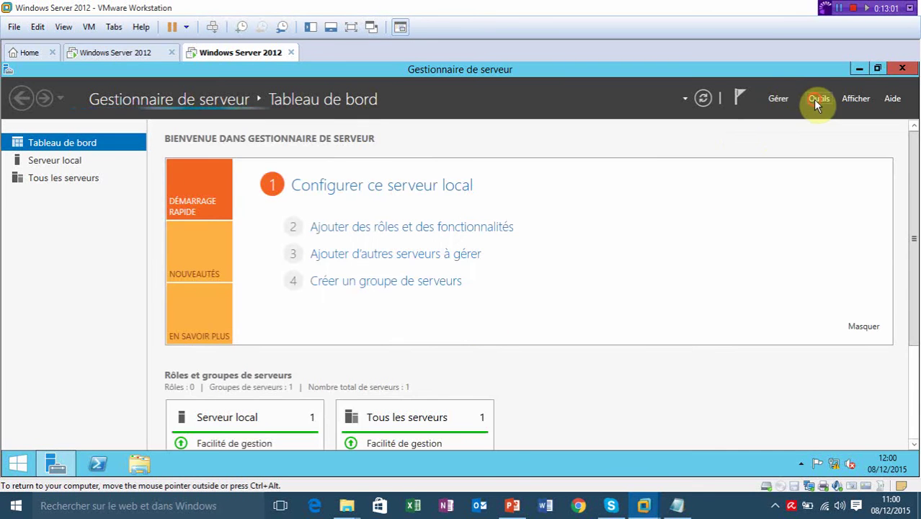
left_click(814, 99)
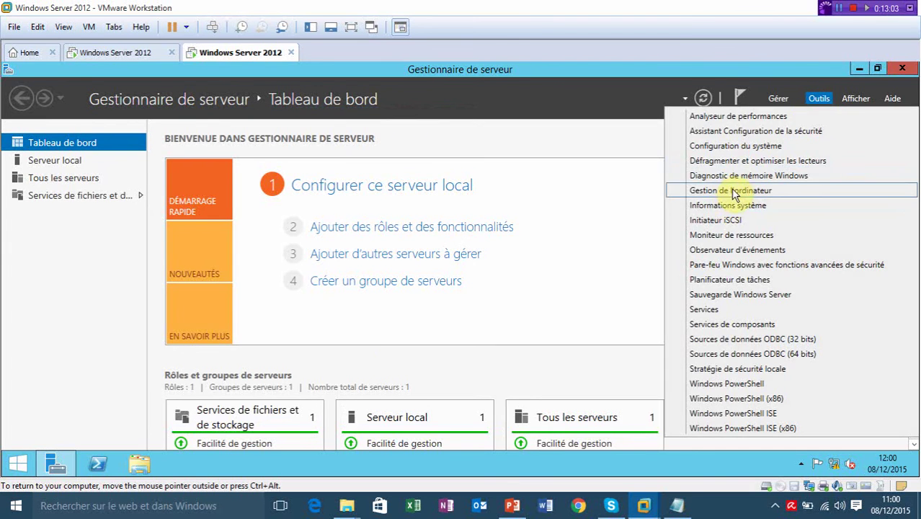
left_click(729, 191)
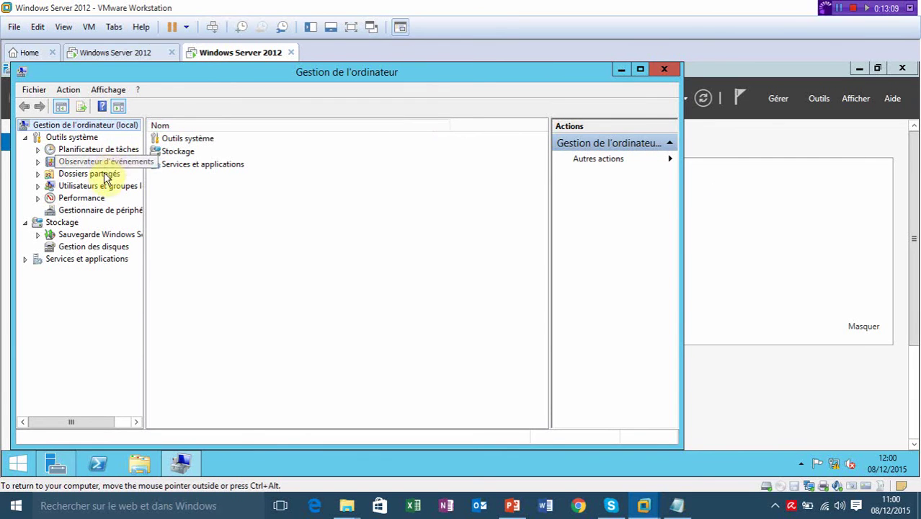
double_click(103, 186)
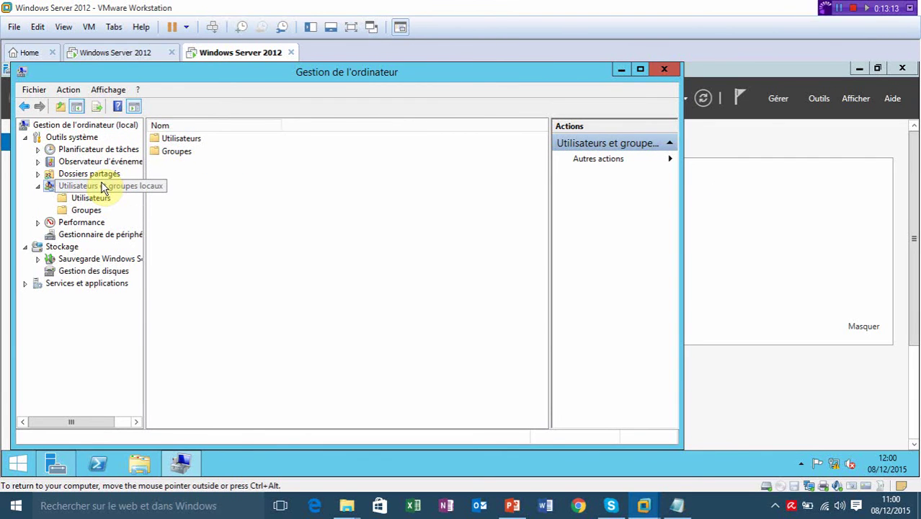
left_click(644, 73)
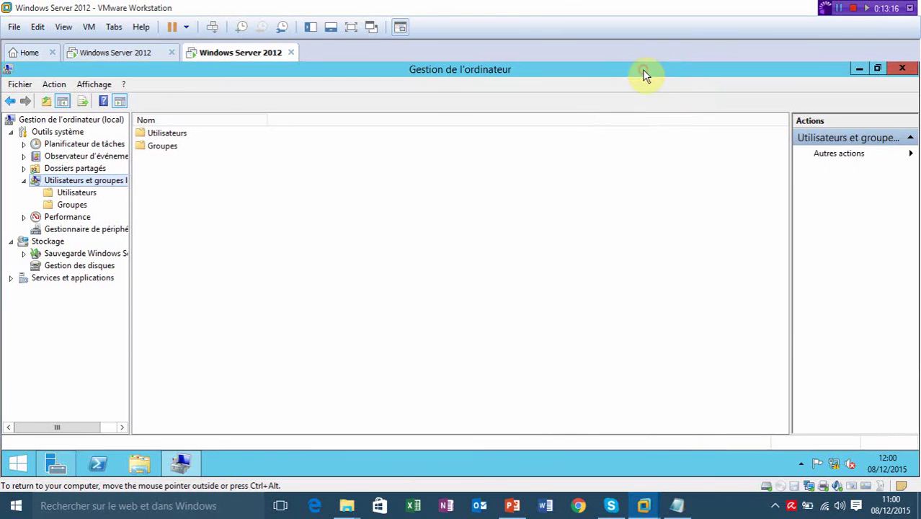
left_click(78, 206)
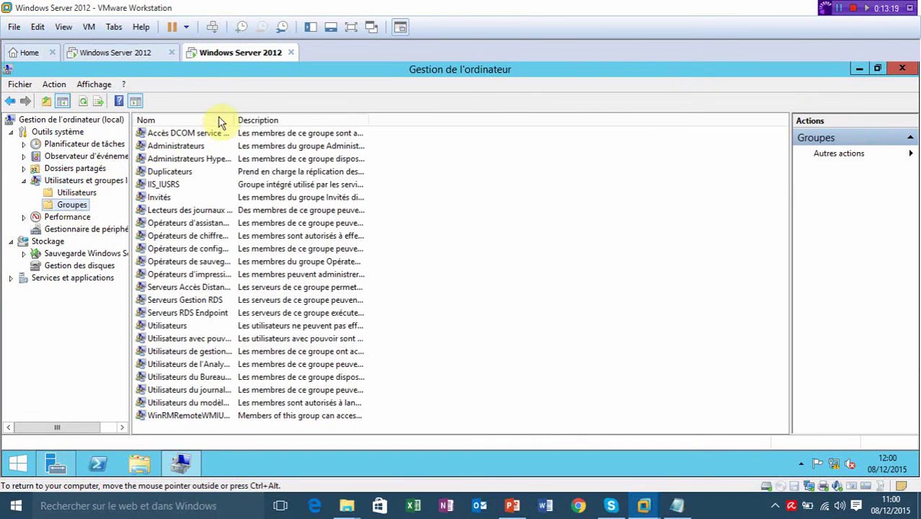
double_click(237, 120)
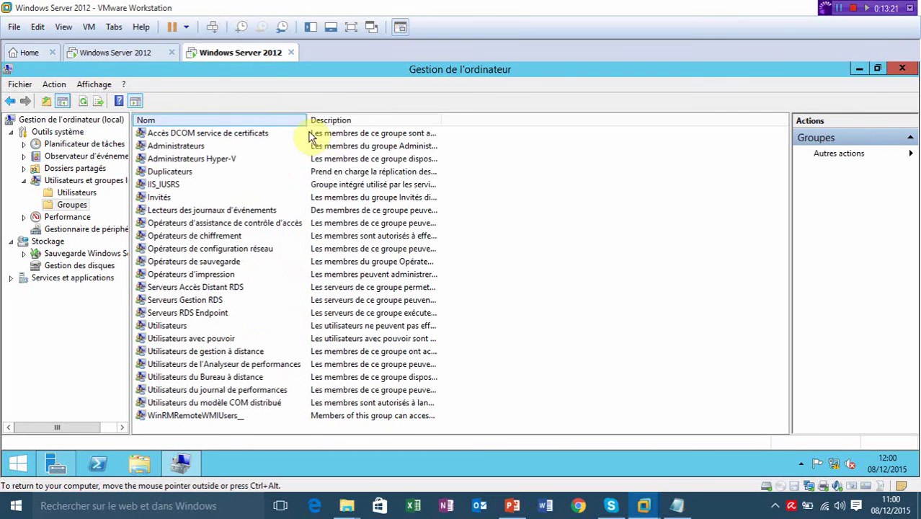
double_click(191, 150)
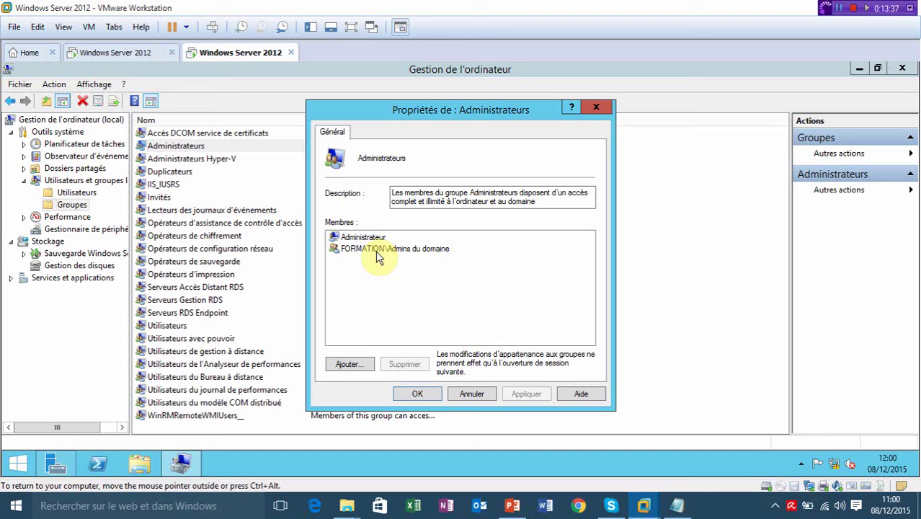
Add adminsql from formation.loc to the Administrateurs group via advanced search and save.
left_click(358, 367)
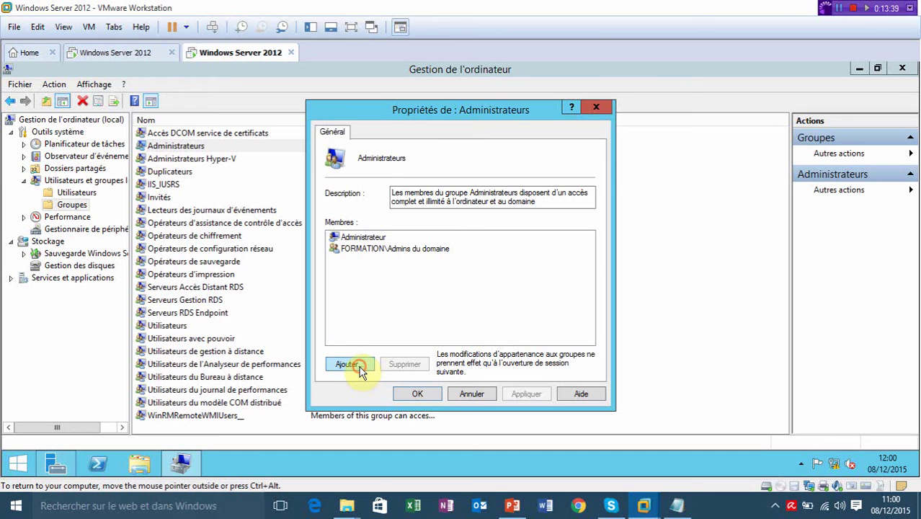
left_click(359, 366)
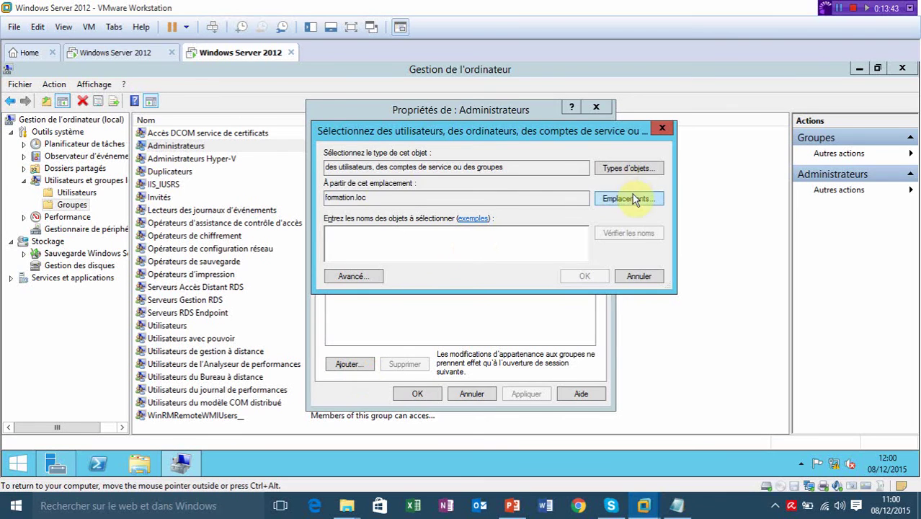
left_click(633, 195)
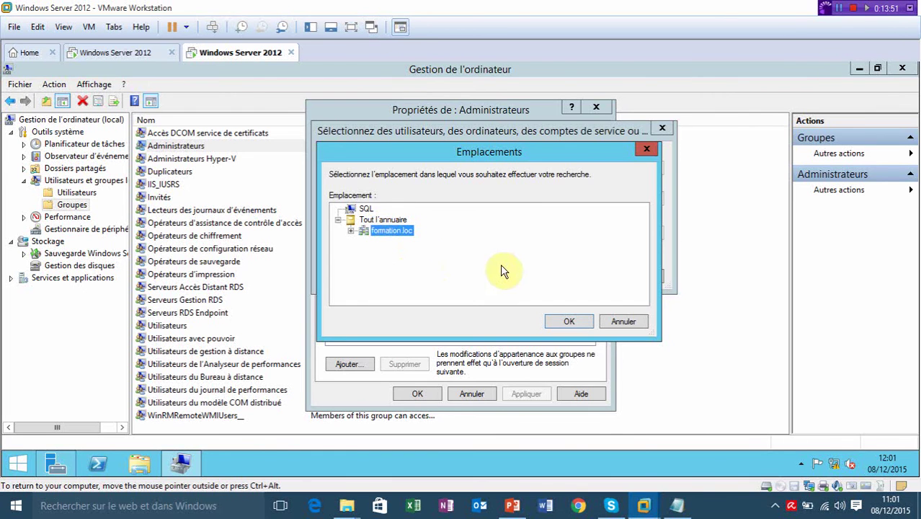
left_click(562, 324)
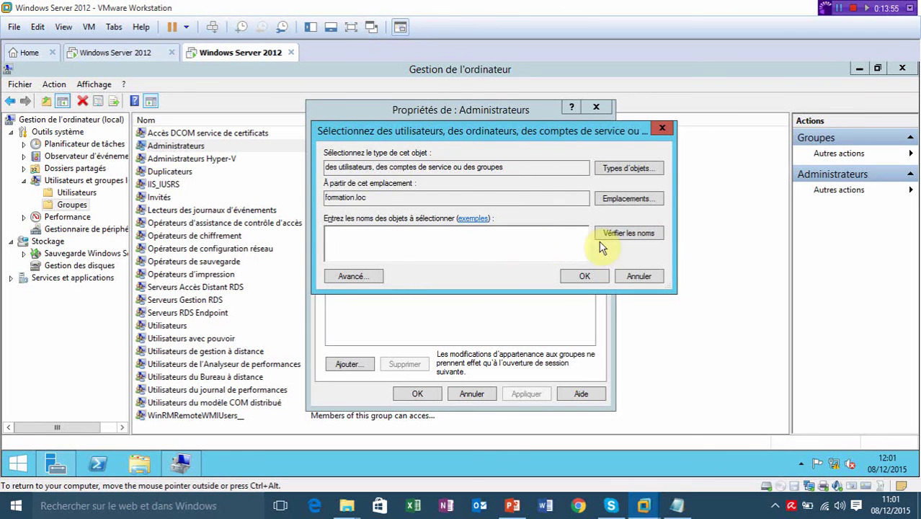
left_click(354, 278)
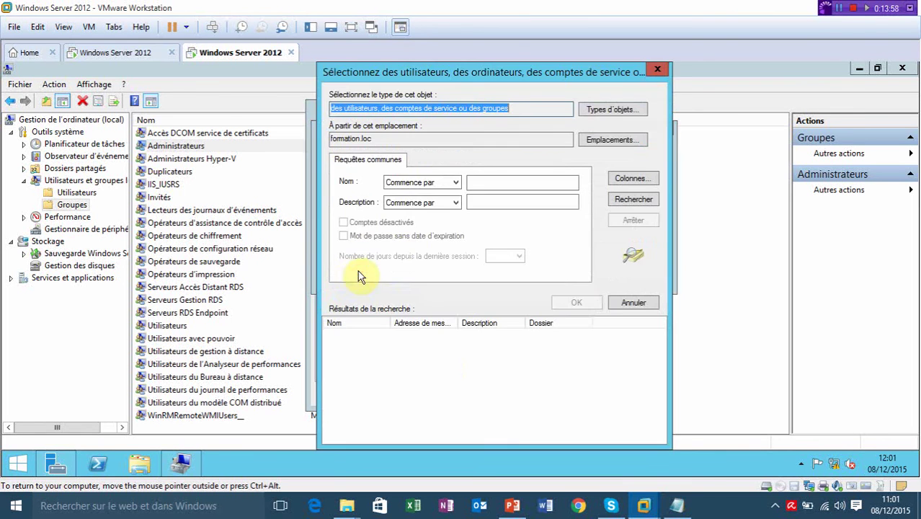
left_click(637, 201)
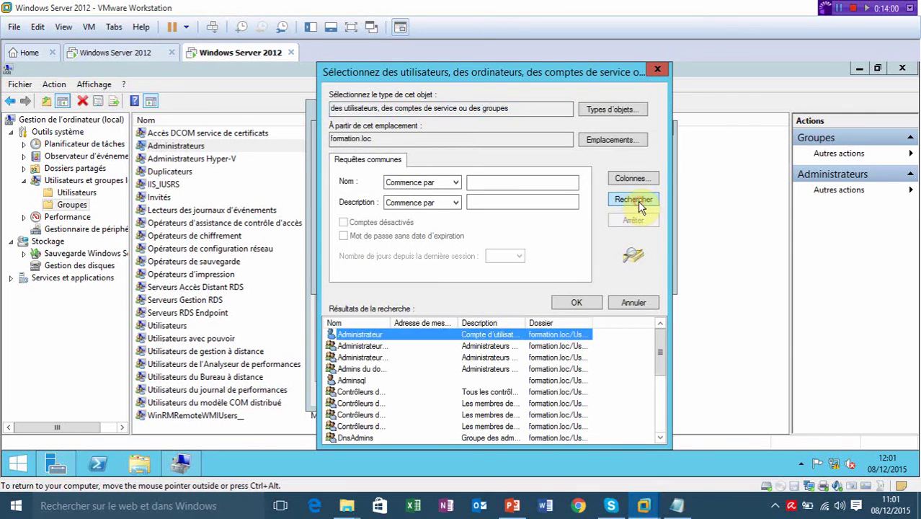
left_click(351, 382)
left_click(561, 304)
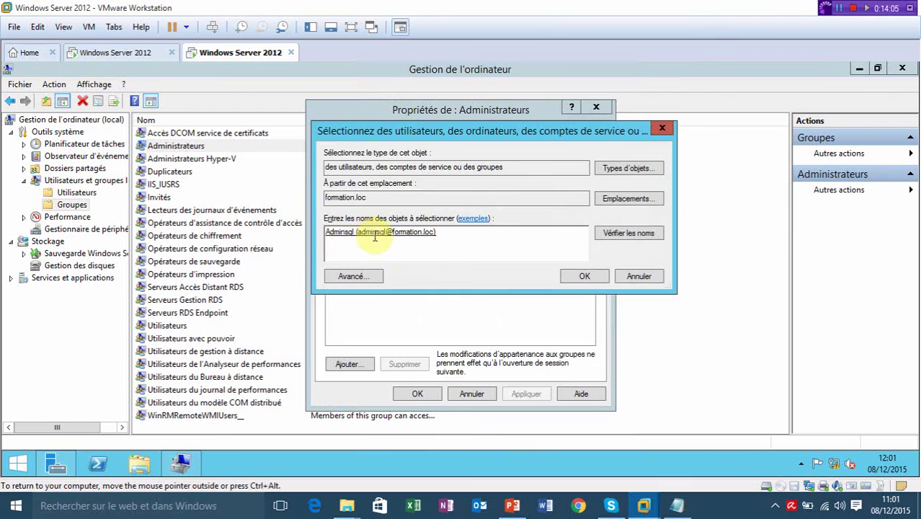
left_click(583, 279)
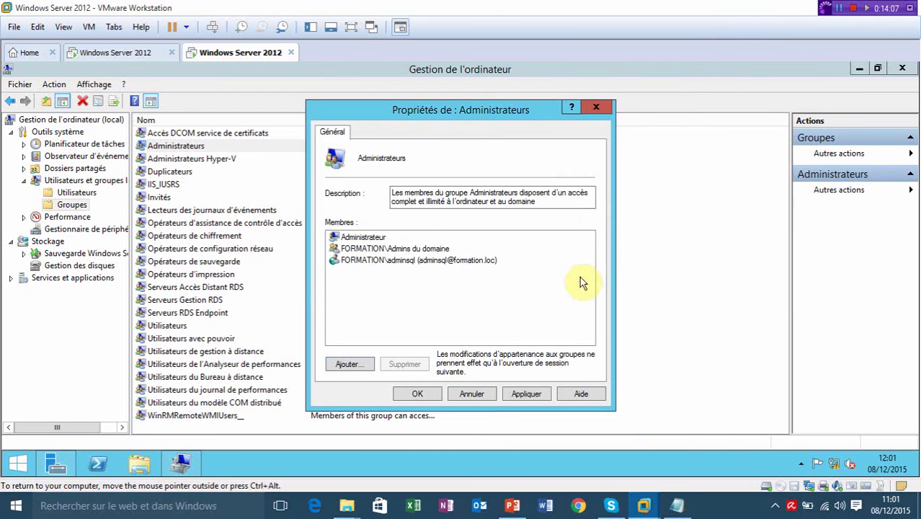
left_click(407, 395)
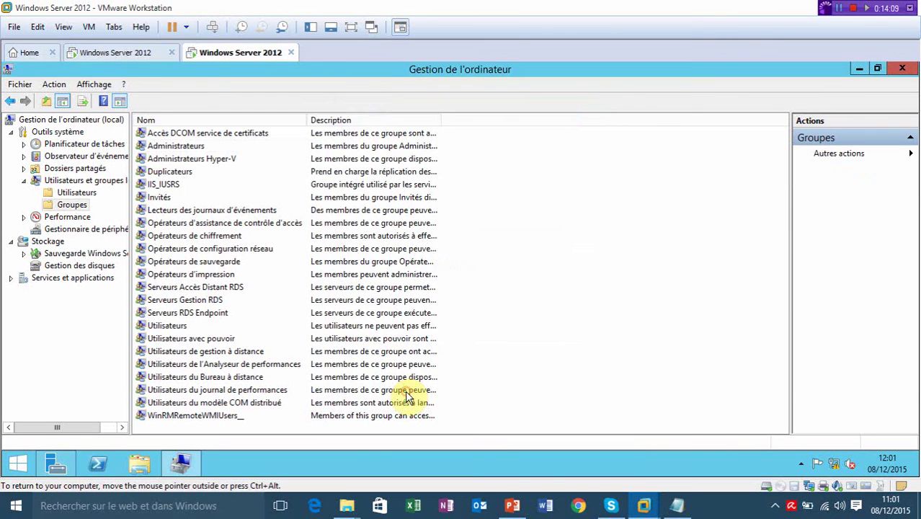
Close Computer Management and Server Manager, then sign out with shutdown /l.
left_click(903, 69)
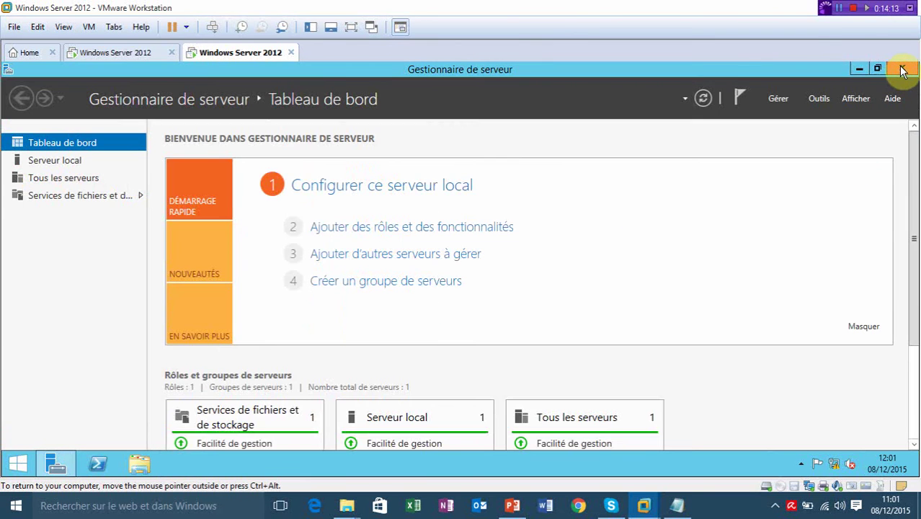
left_click(904, 70)
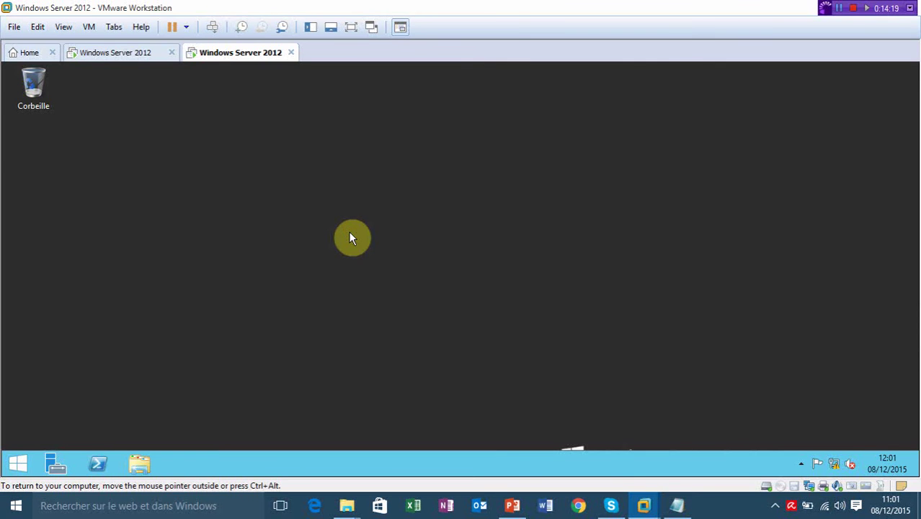
key("super+r")
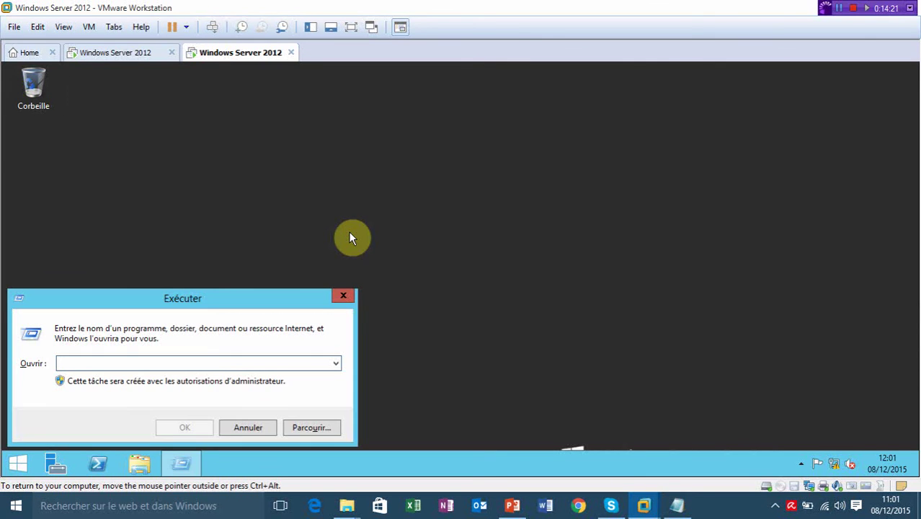
type("shutd")
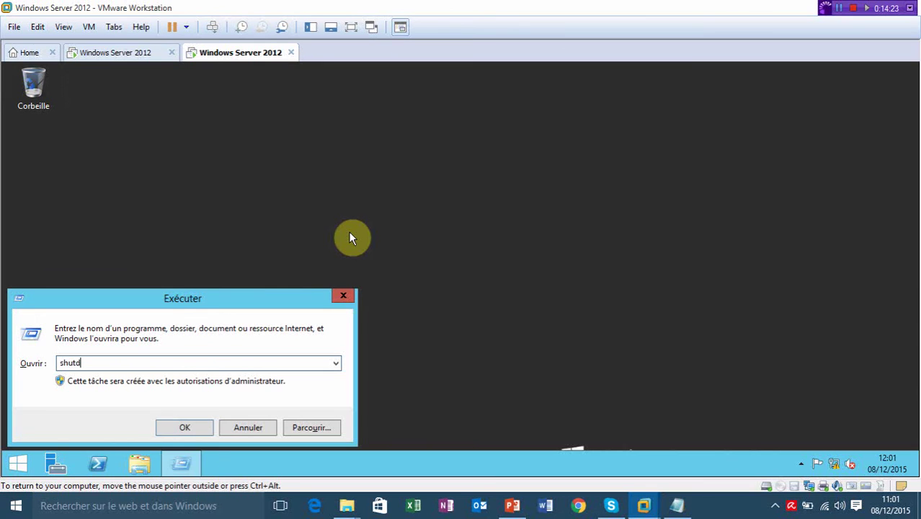
type("own /l")
key("Return")
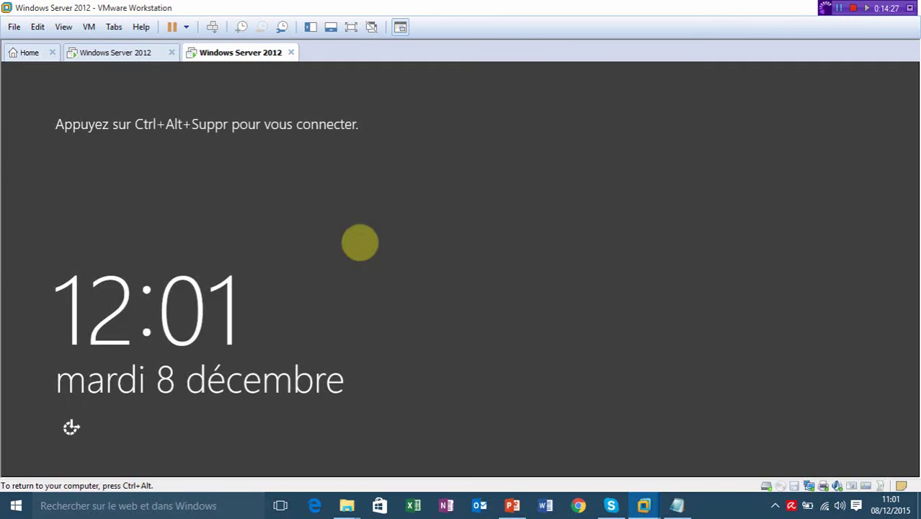
Sign in as another user with formation\adminsql and its password.
key("ctrl+alt+Insert")
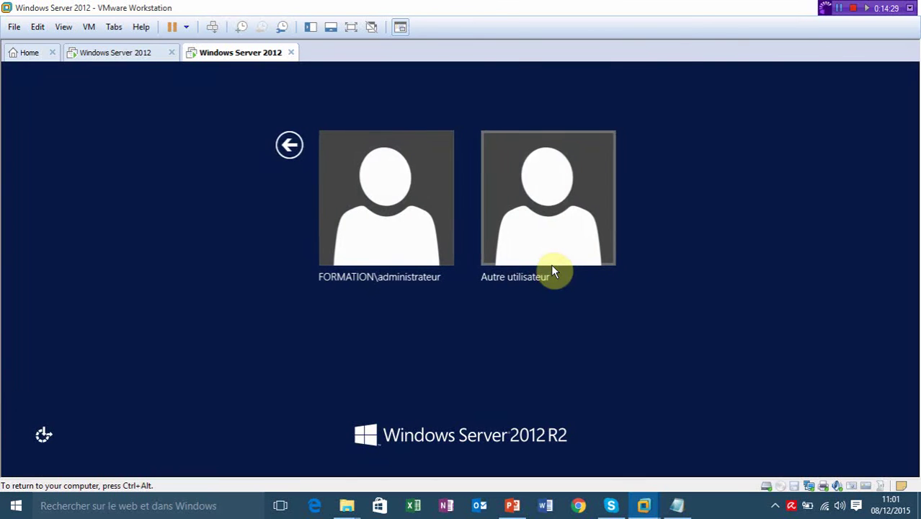
left_click(540, 247)
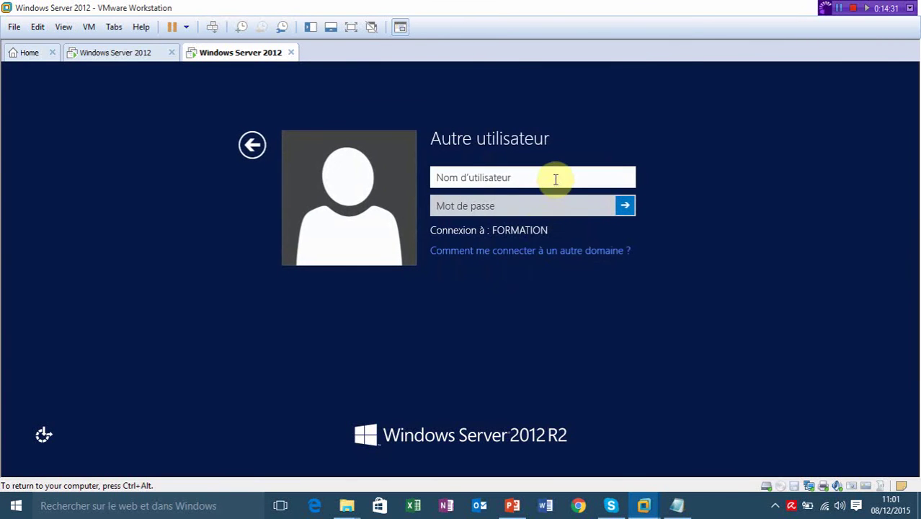
left_click(556, 179)
type("format")
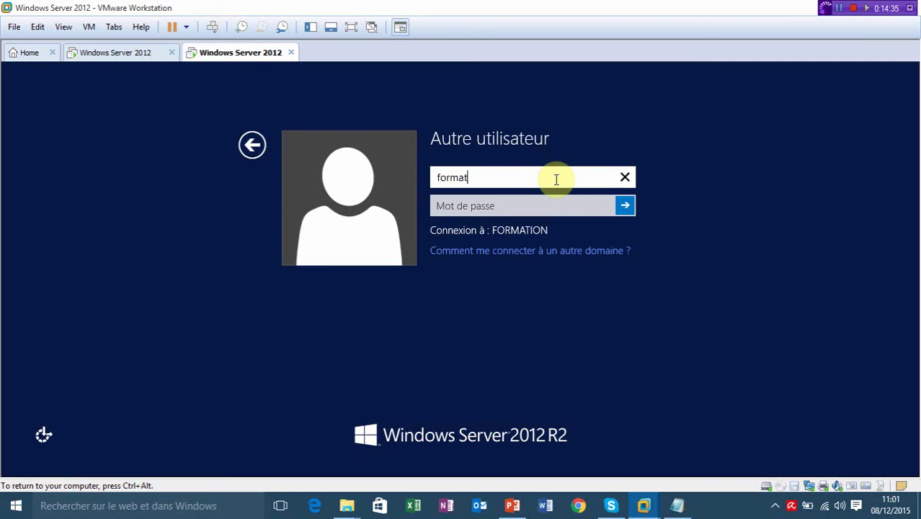
type("ion\\a")
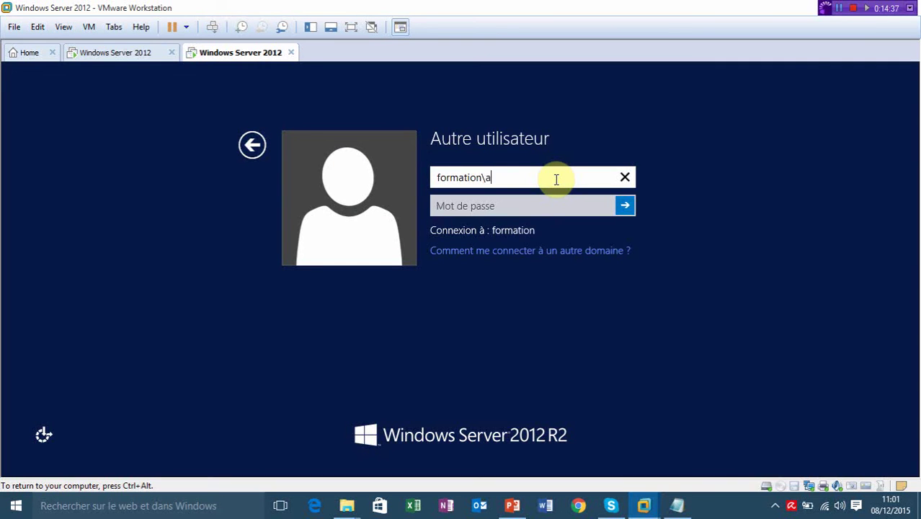
type("dminsql")
key("Tab")
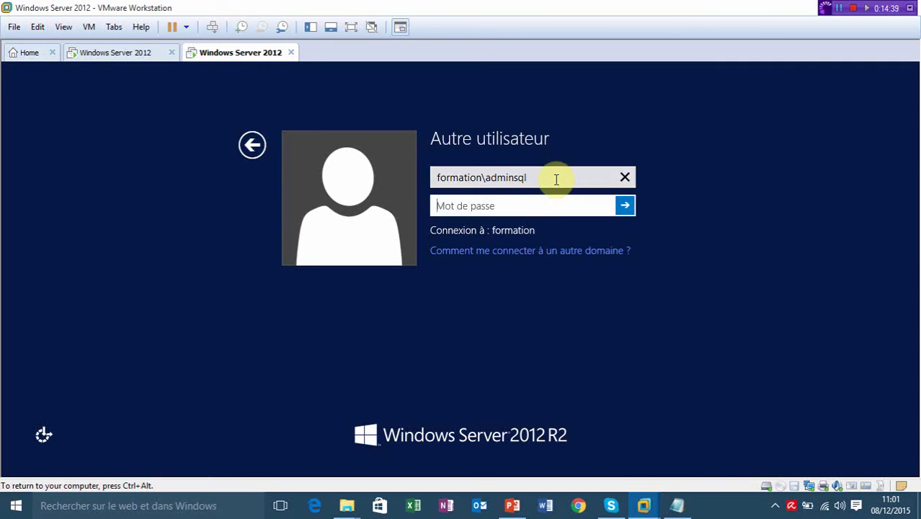
type("••••••••")
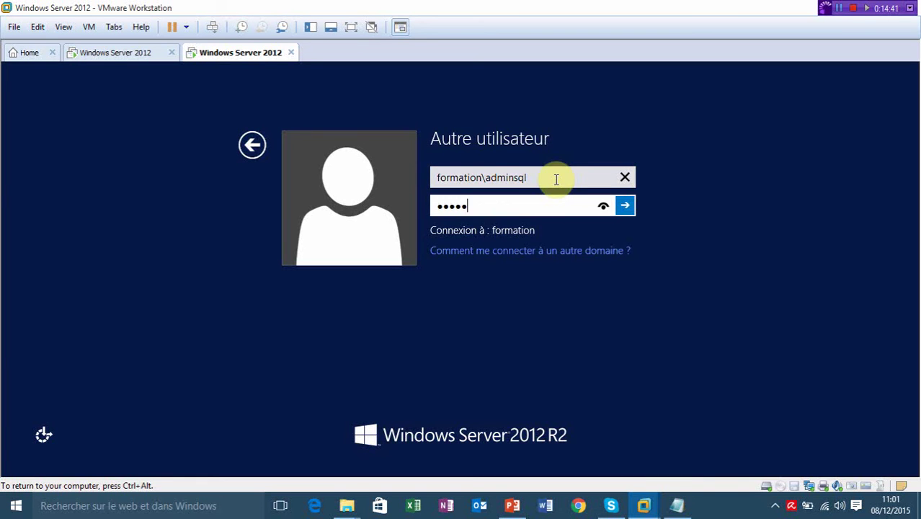
key("Return")
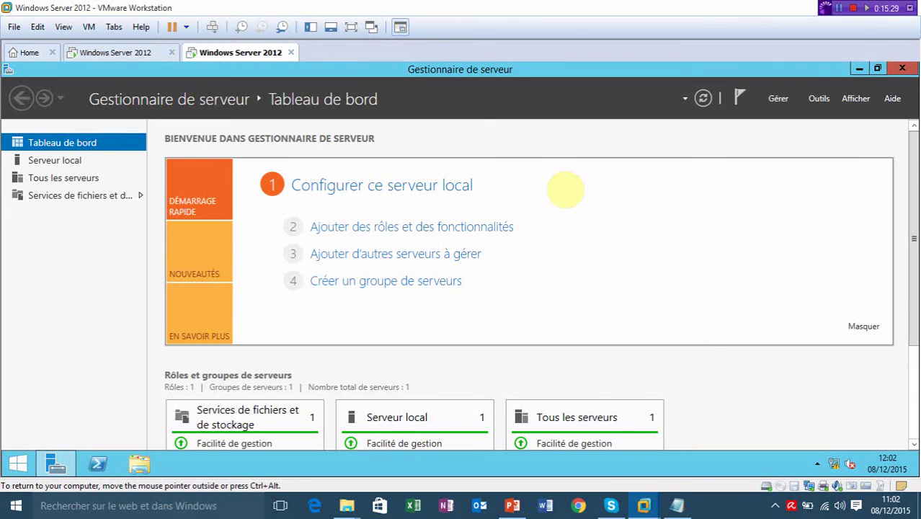
Close the Server Manager window in the SQL VM.
left_click(902, 69)
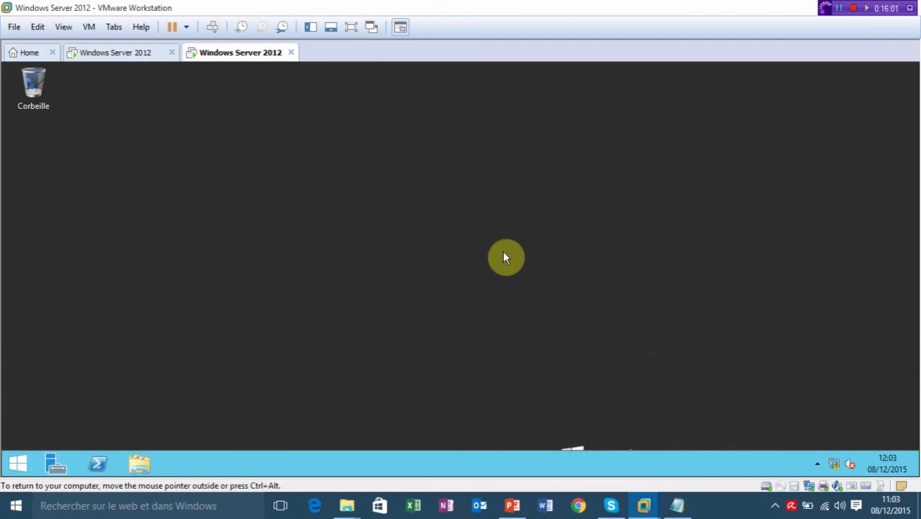
Connect the VM's DVD drive to the Windows Server 2012 R2 ISO from E:\SharePoint2013.
double_click(781, 485)
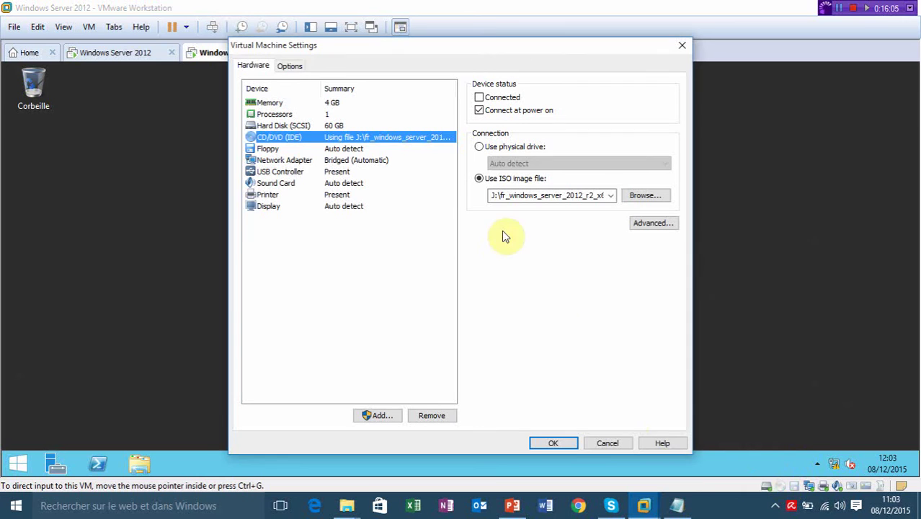
left_click(479, 97)
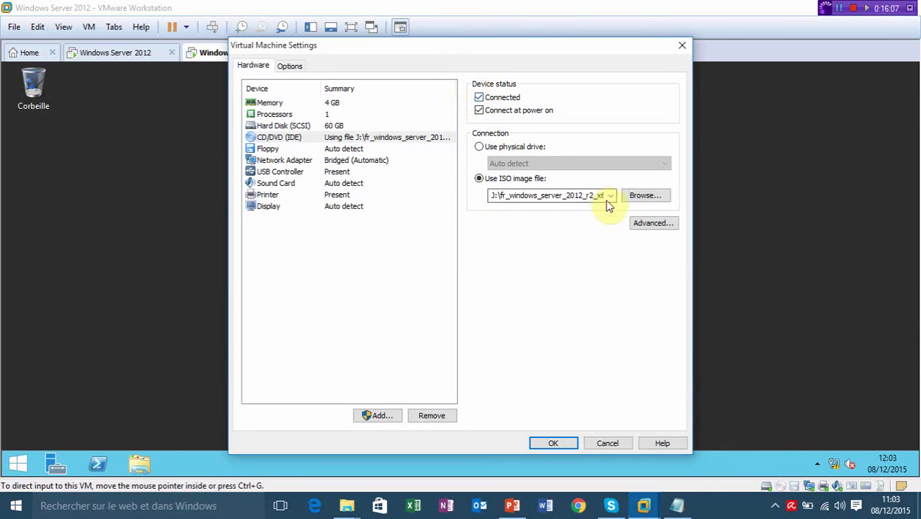
left_click(636, 197)
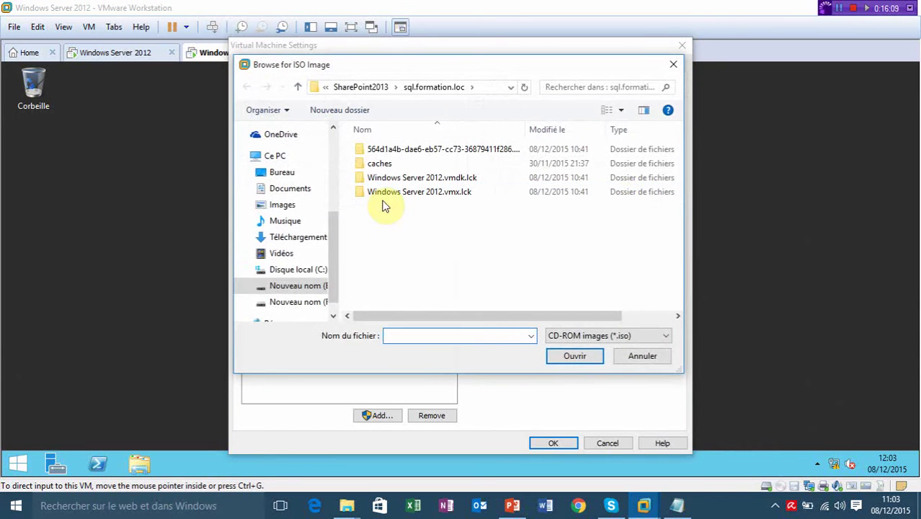
left_click(312, 310)
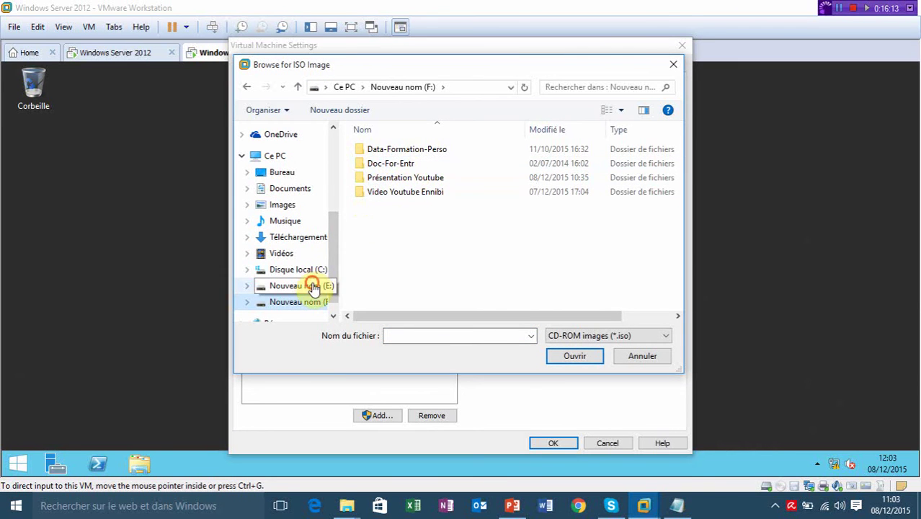
left_click(313, 286)
double_click(376, 180)
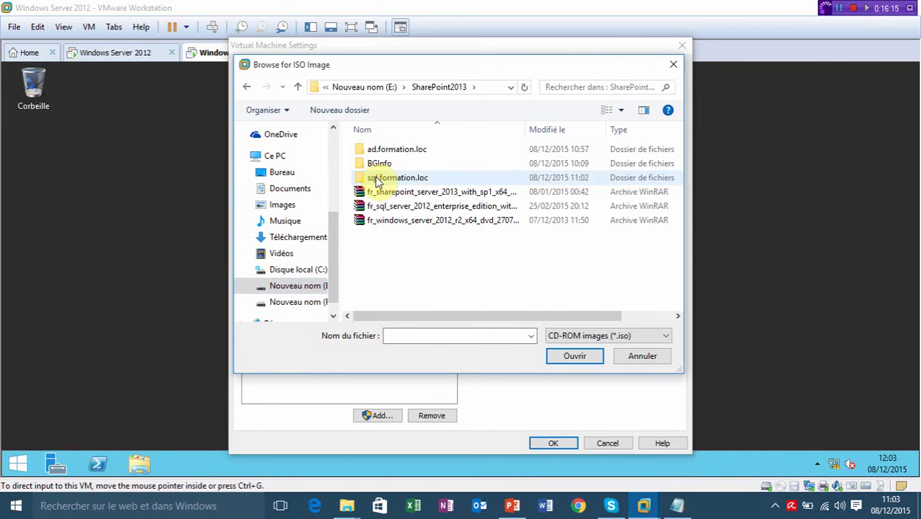
double_click(438, 220)
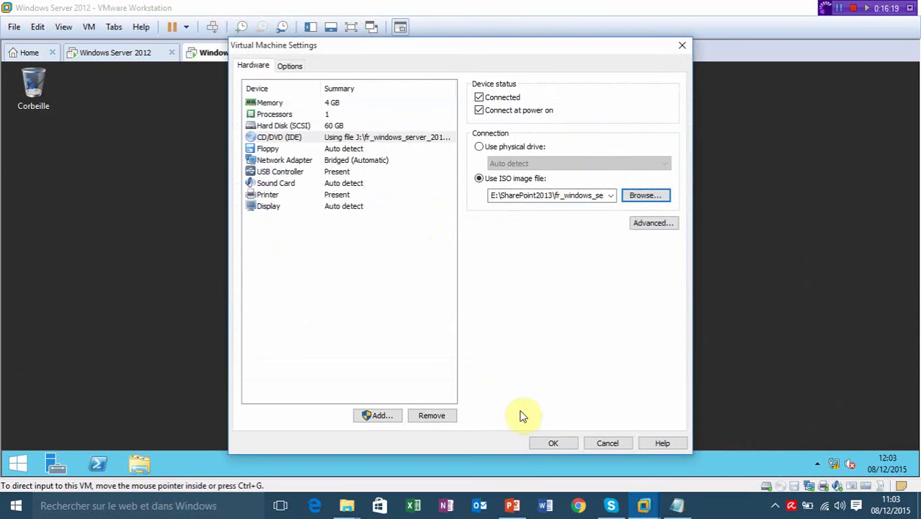
left_click(544, 443)
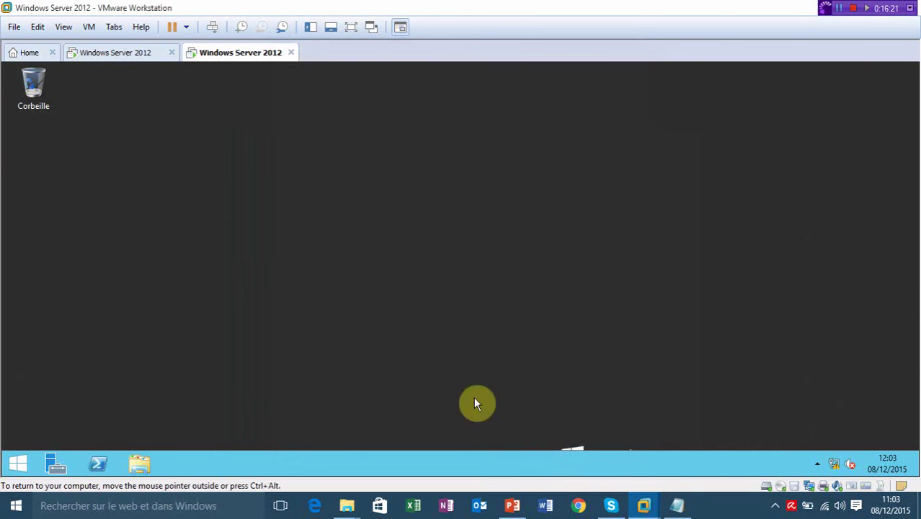
Check the mounted DVD in This PC, then bring up Server Manager in the guest.
key("super+e")
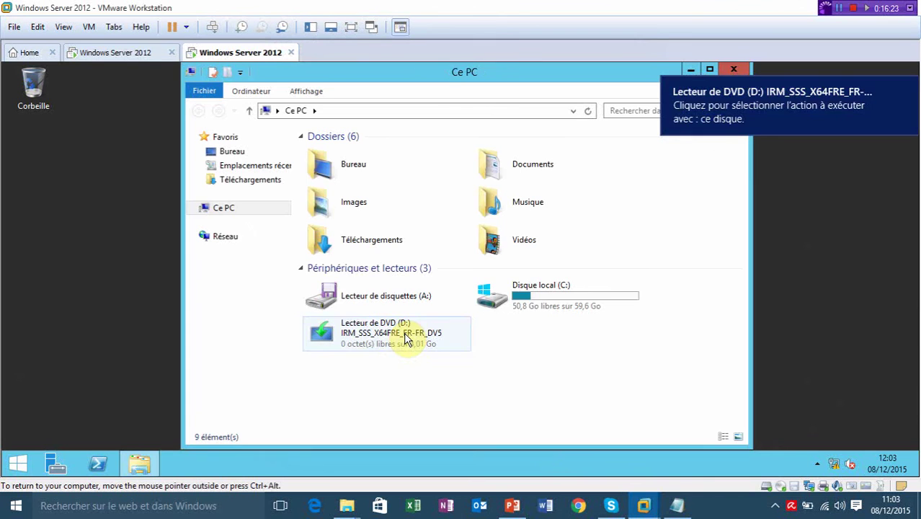
key("alt+F4")
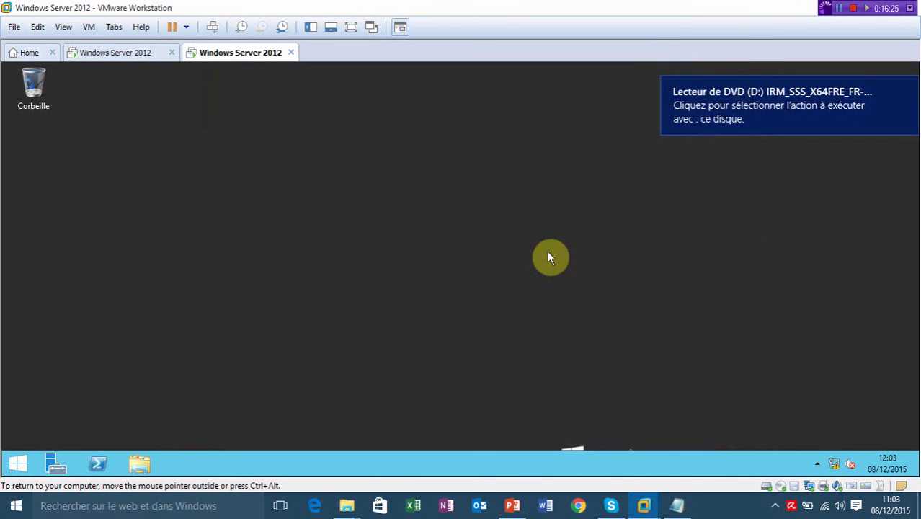
left_click(54, 467)
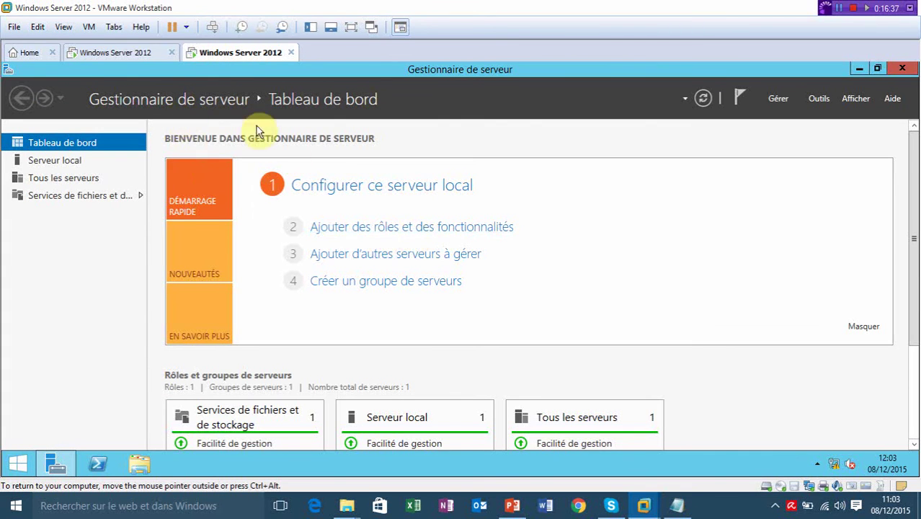
Run Add Roles and Features on sql.formation.loc with .NET Framework 3.5 Features ticked.
left_click(350, 230)
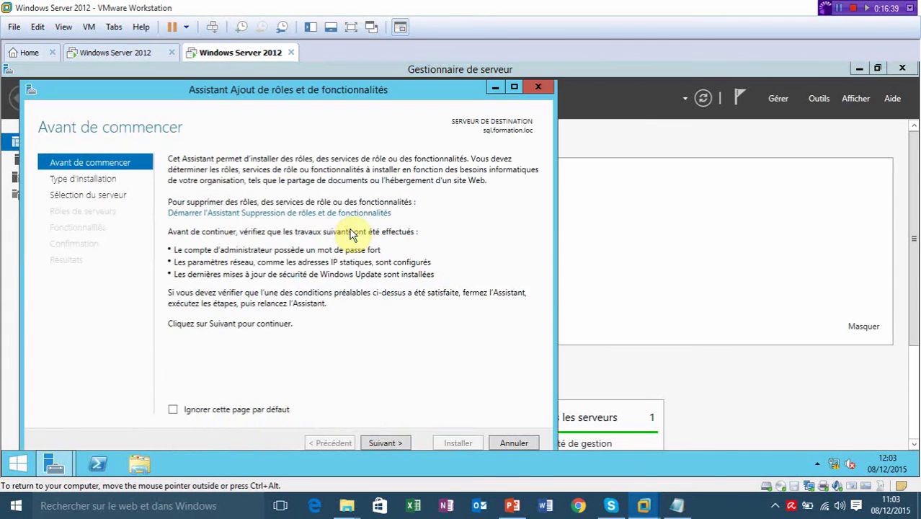
left_click(513, 86)
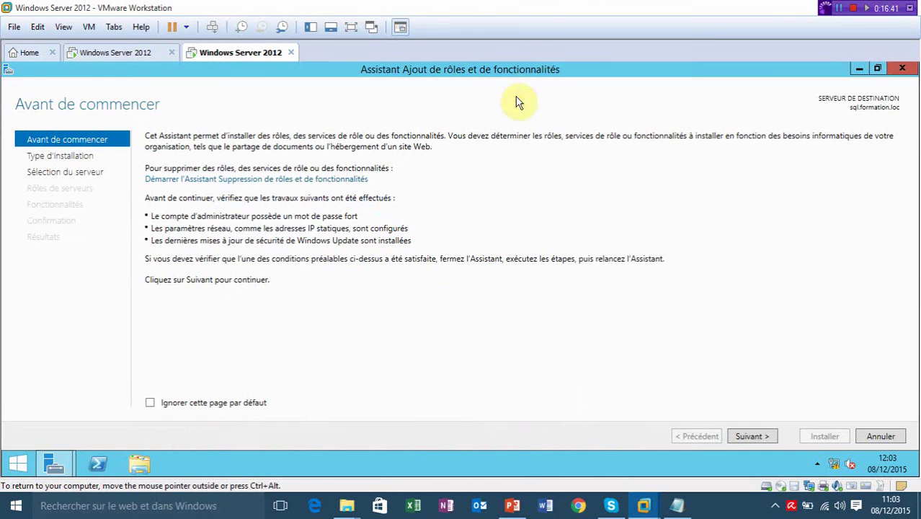
left_click(749, 437)
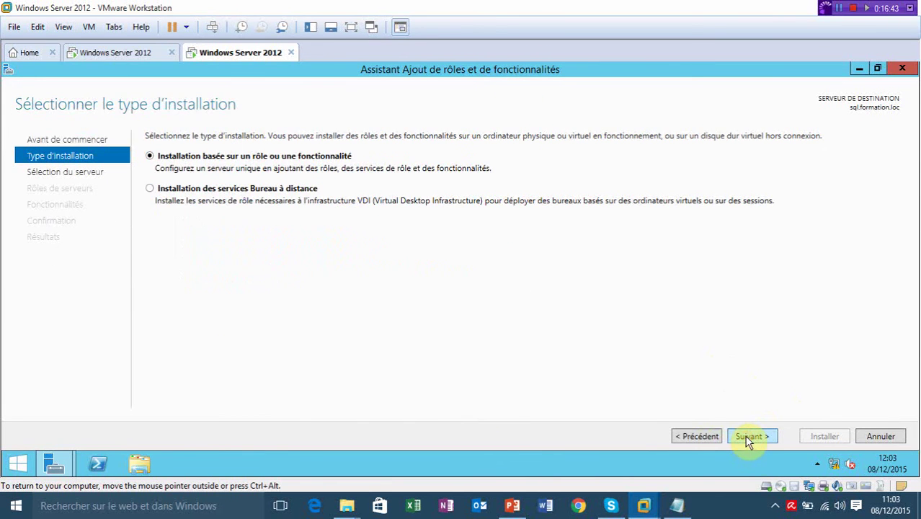
left_click(749, 436)
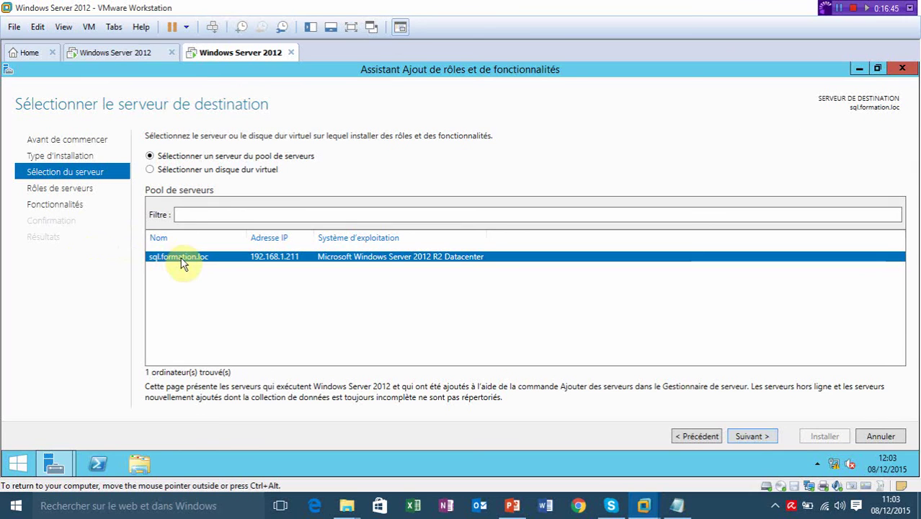
left_click(748, 435)
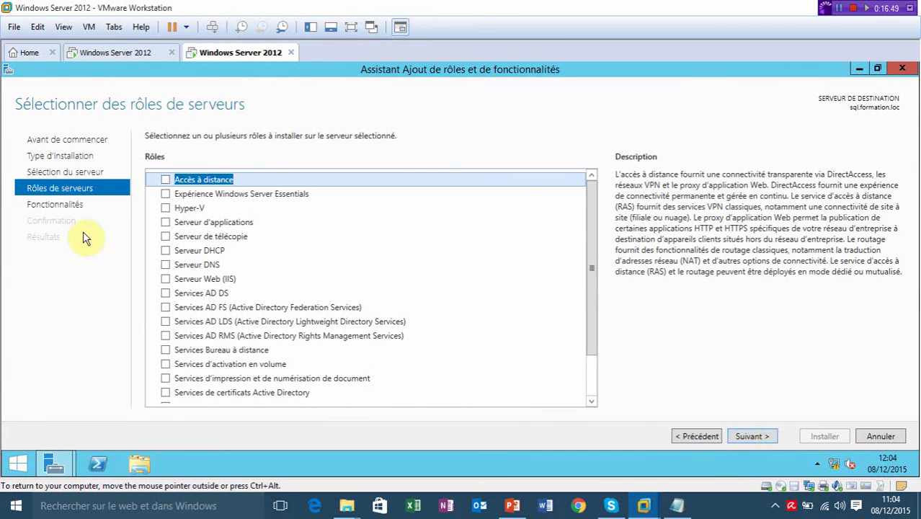
left_click(70, 204)
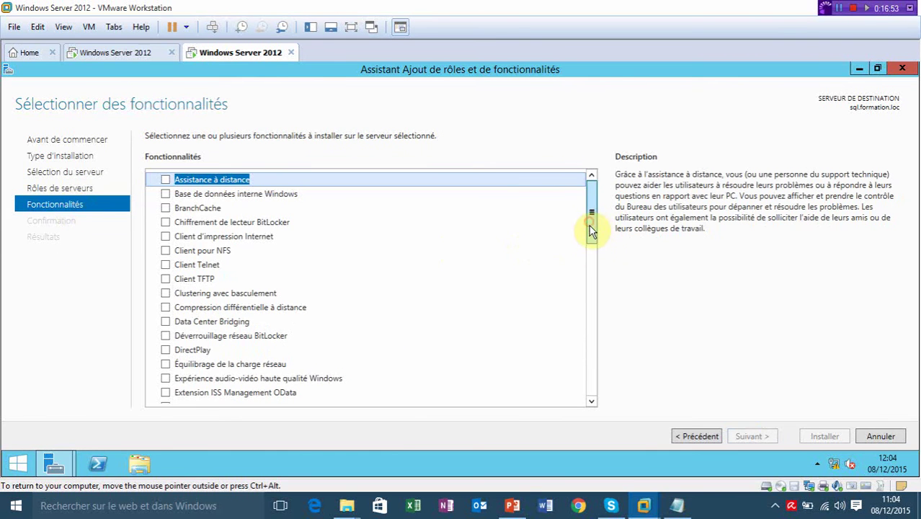
left_click_drag(592, 226, 593, 265)
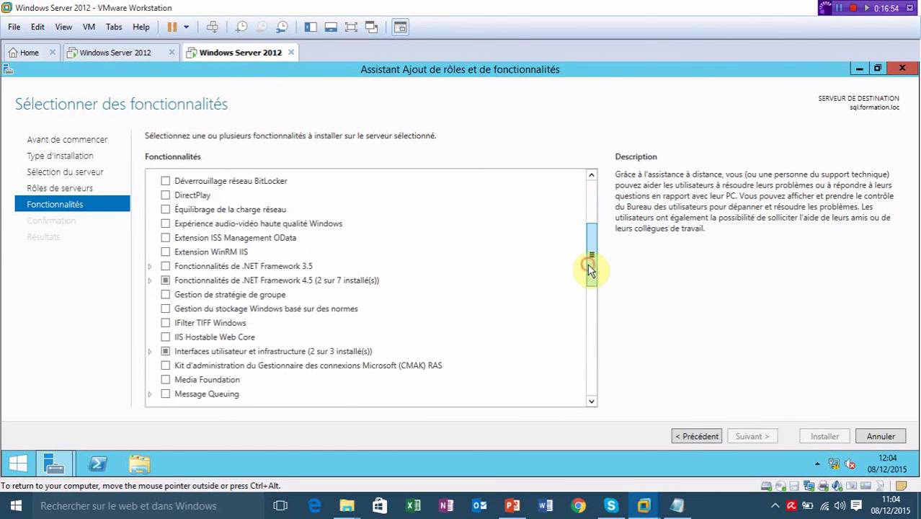
left_click(165, 267)
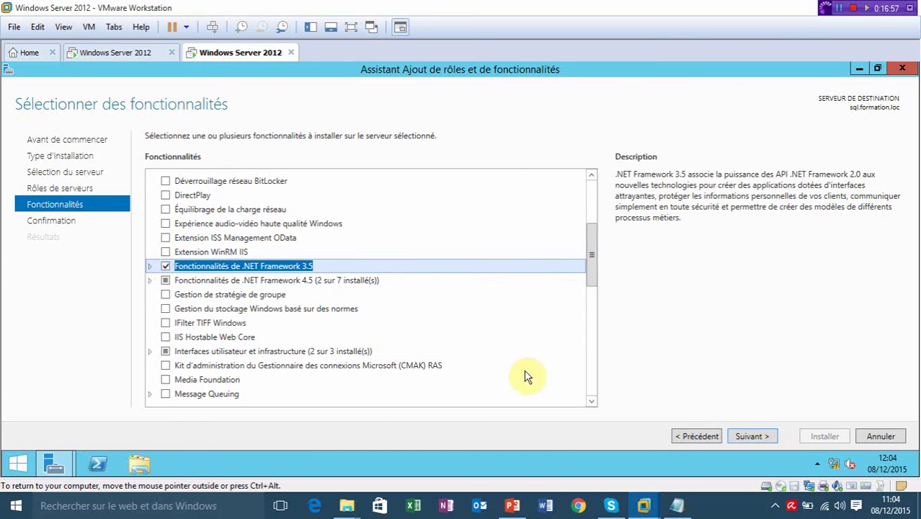
left_click(751, 436)
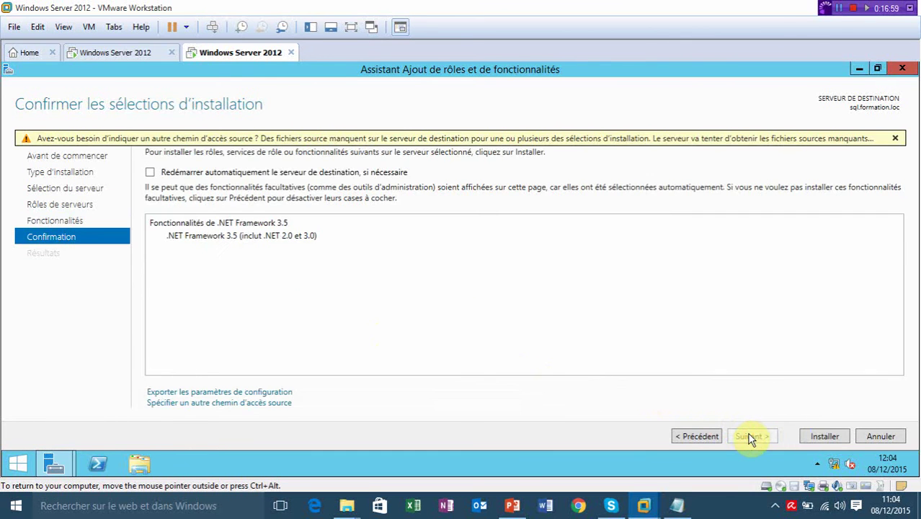
Set the alternate source path to d:\sources\sxs\ and install .NET Framework 3.5.
left_click(199, 404)
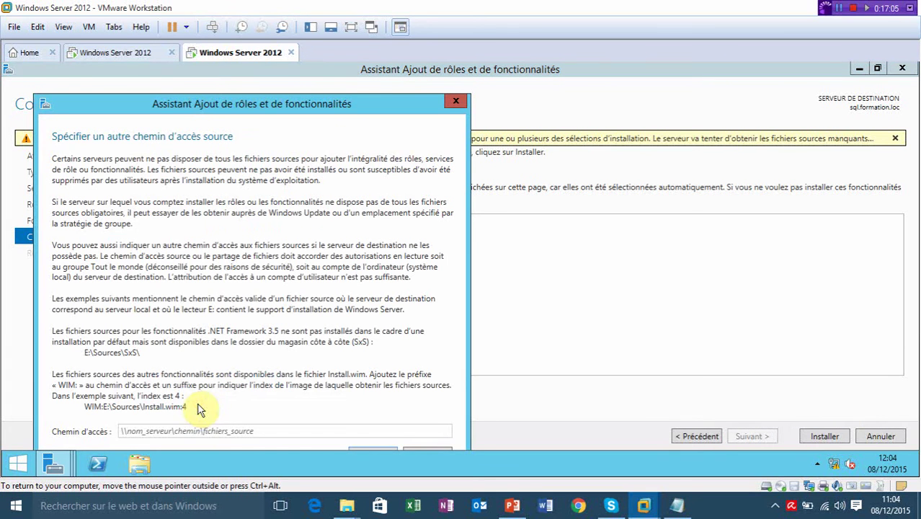
left_click_drag(376, 103, 415, 67)
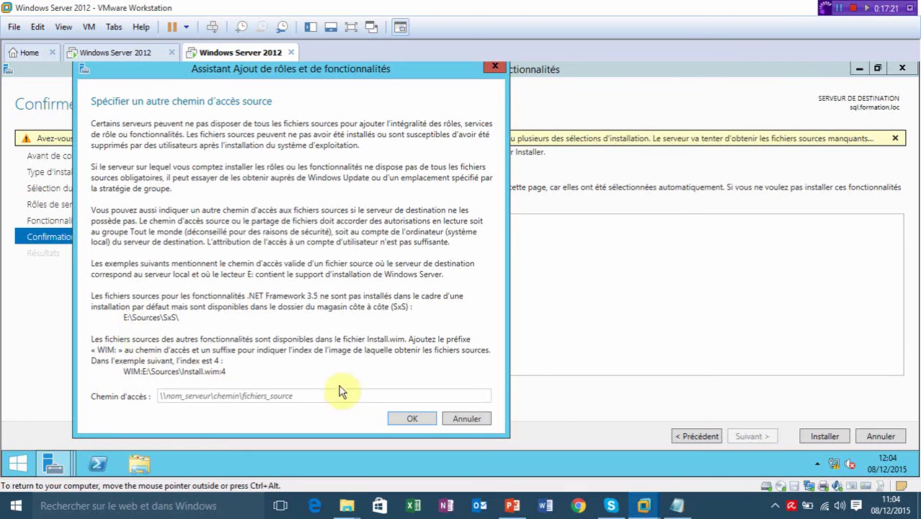
left_click(269, 392)
type("d:\\")
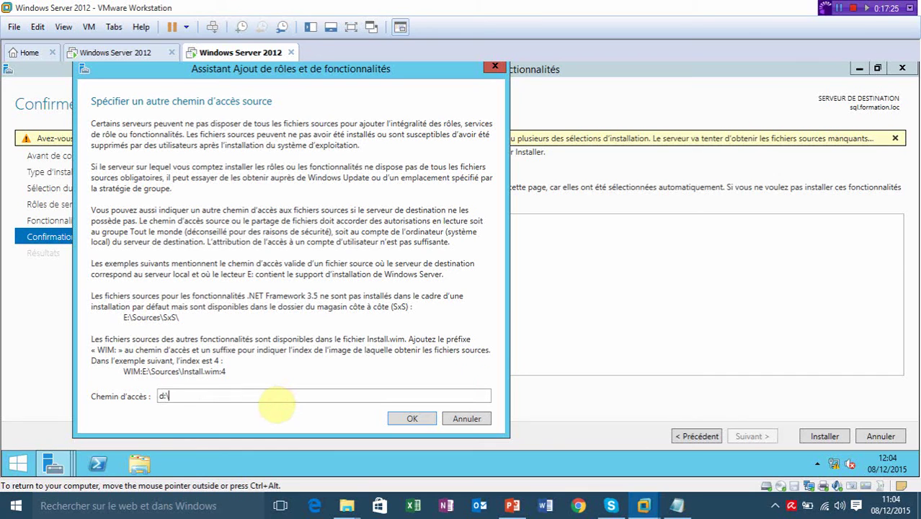
type("sources\\sxs\\")
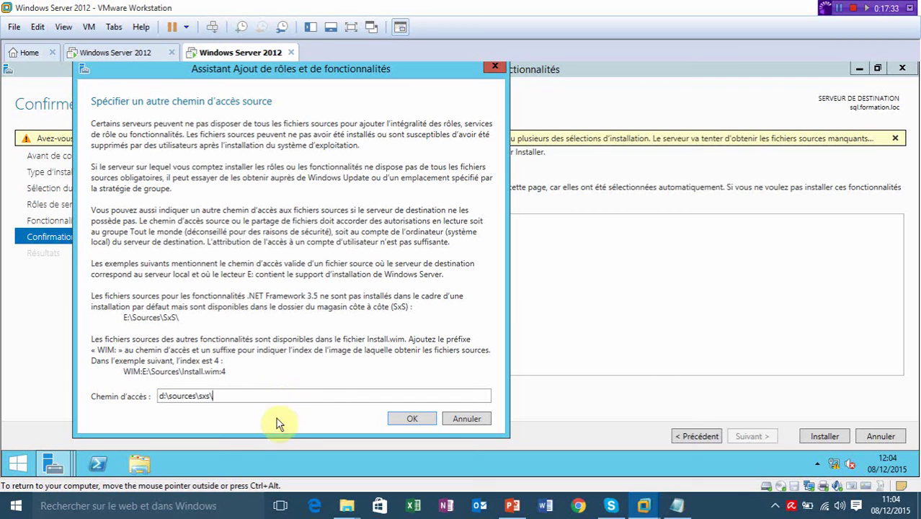
left_click(412, 418)
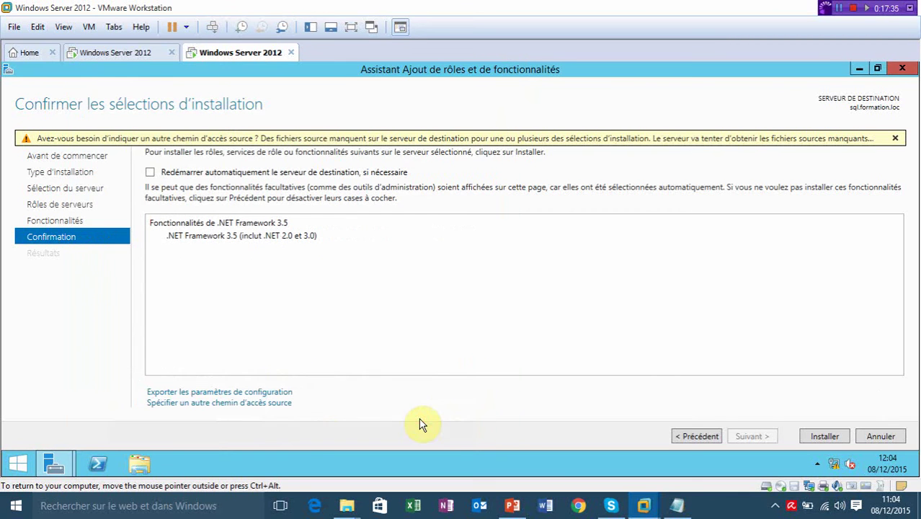
left_click(815, 437)
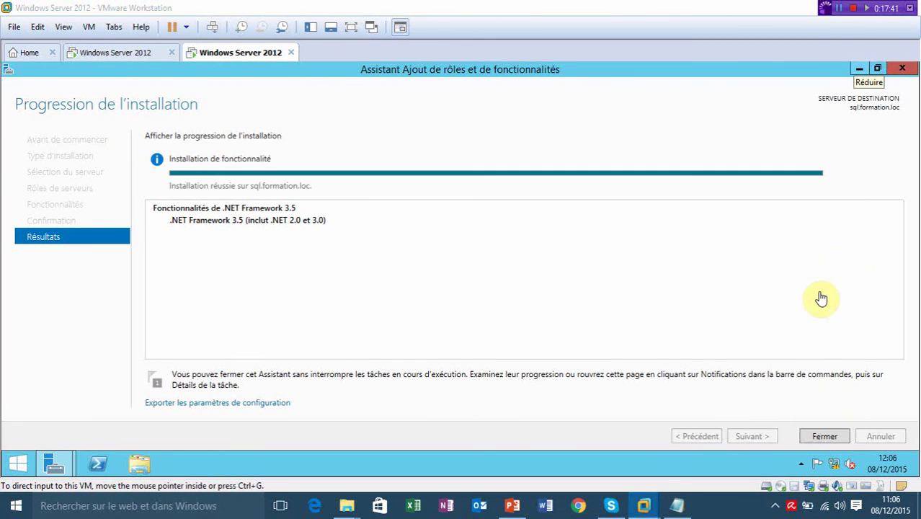
Close the finished wizard, review the installation notification, and close Server Manager.
left_click(824, 437)
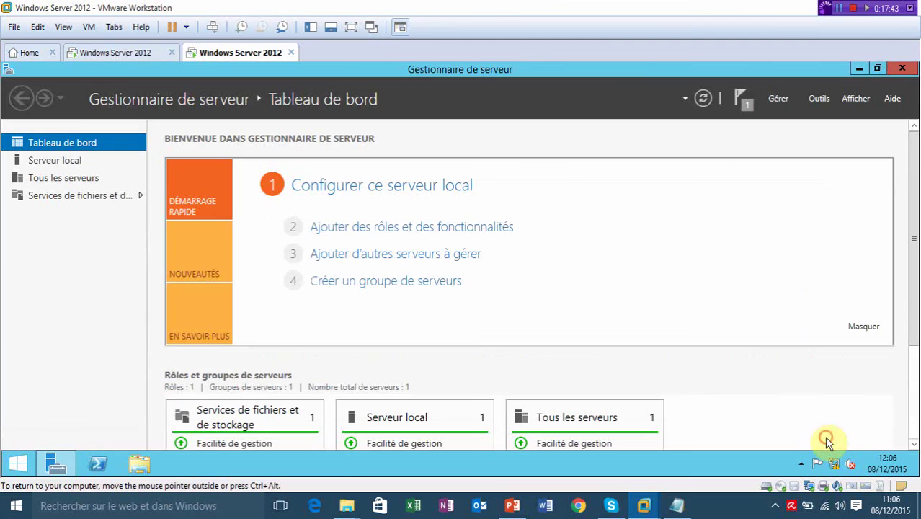
left_click(746, 105)
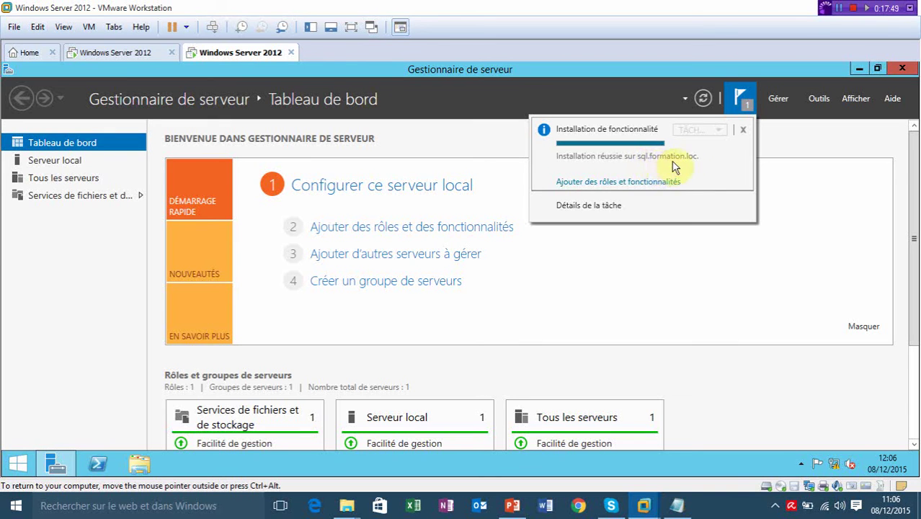
left_click(908, 74)
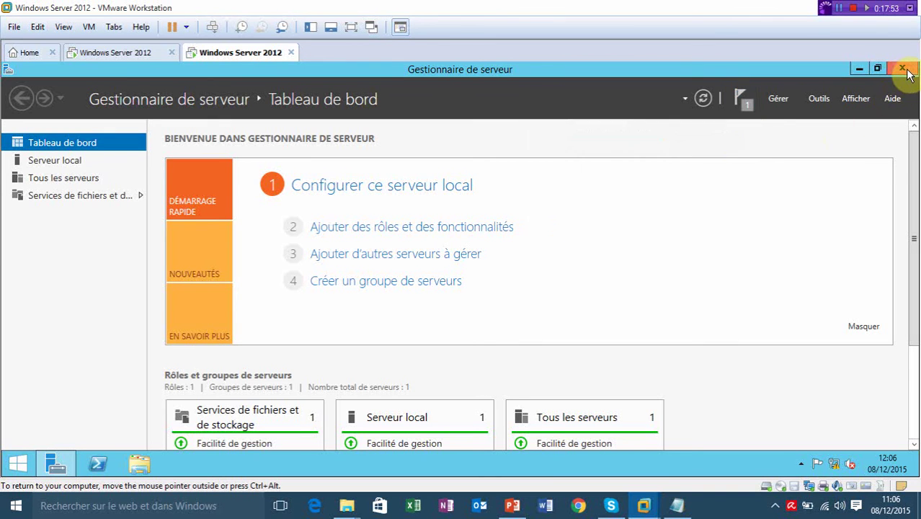
left_click(906, 71)
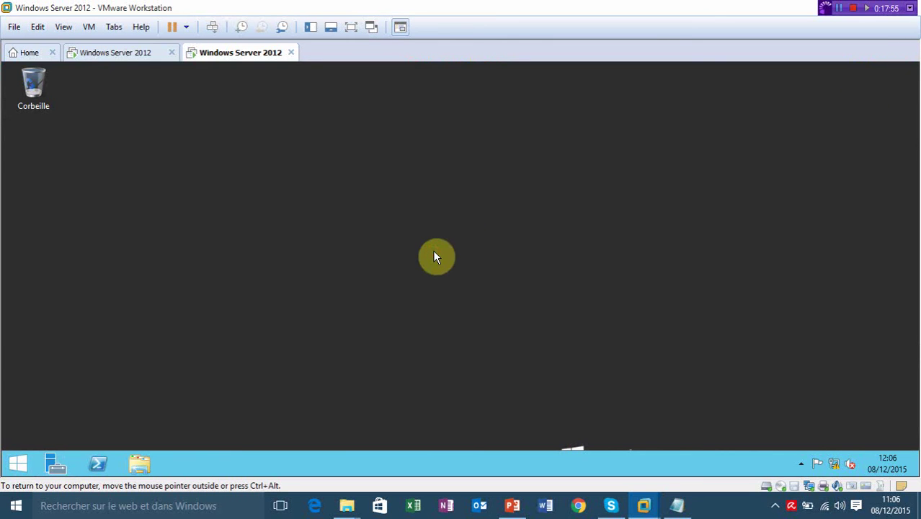
Restart the server immediately with shutdown /r /t 00.
key("super+r")
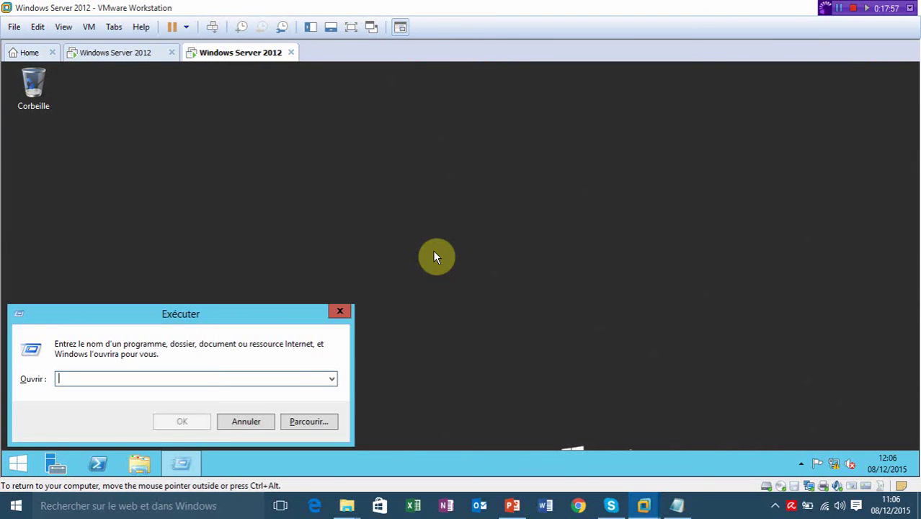
type("shutdown /")
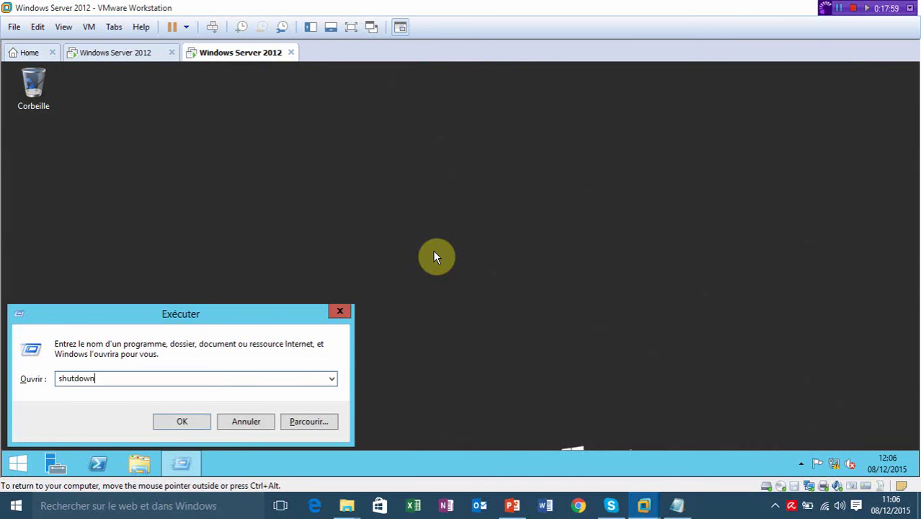
type("r /t 00")
key("Return")
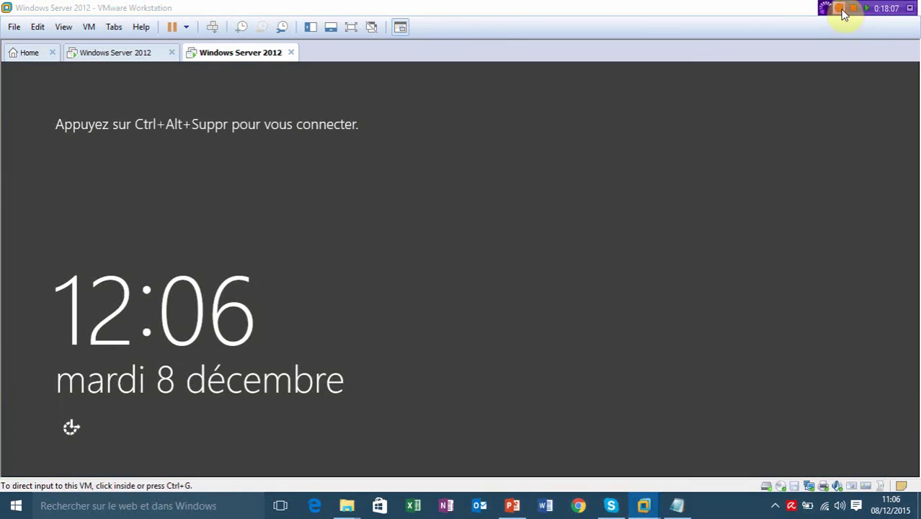
left_click(565, 213)
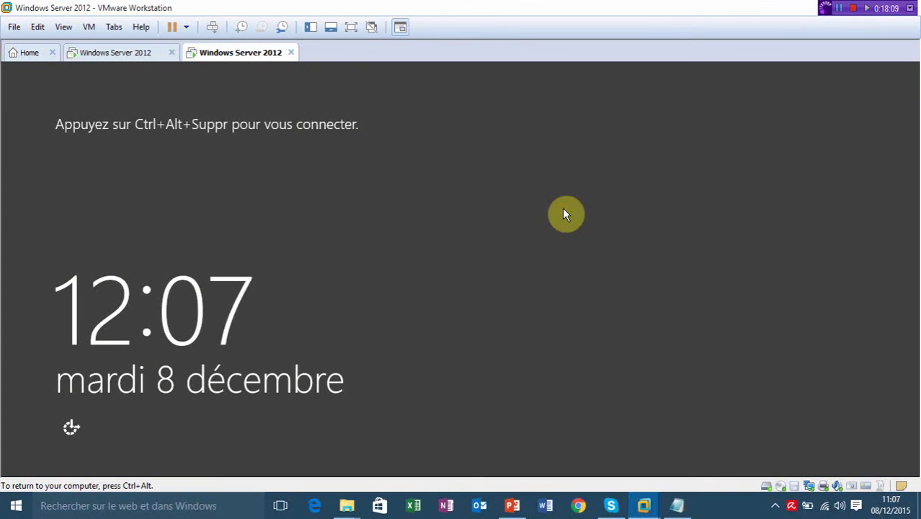
Sign back in with the SQL admin account's password.
key("ctrl+alt+Insert")
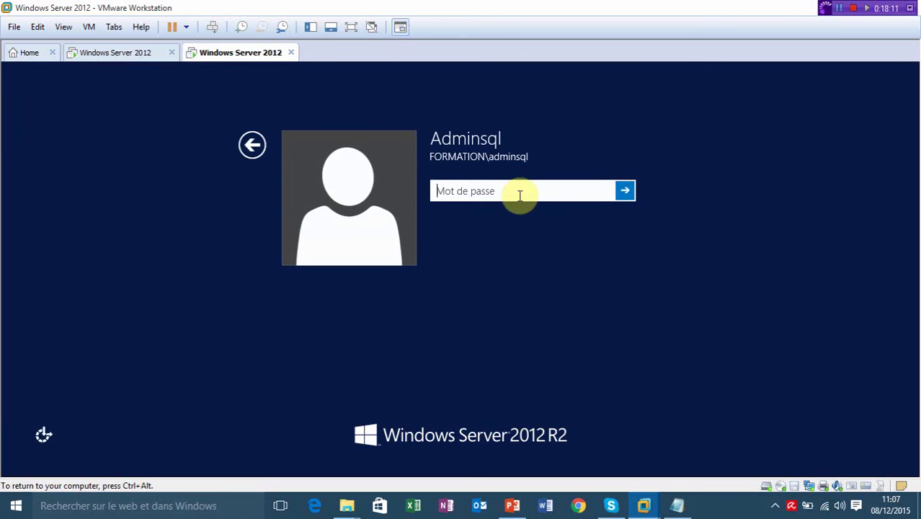
left_click(519, 193)
type("P••••••")
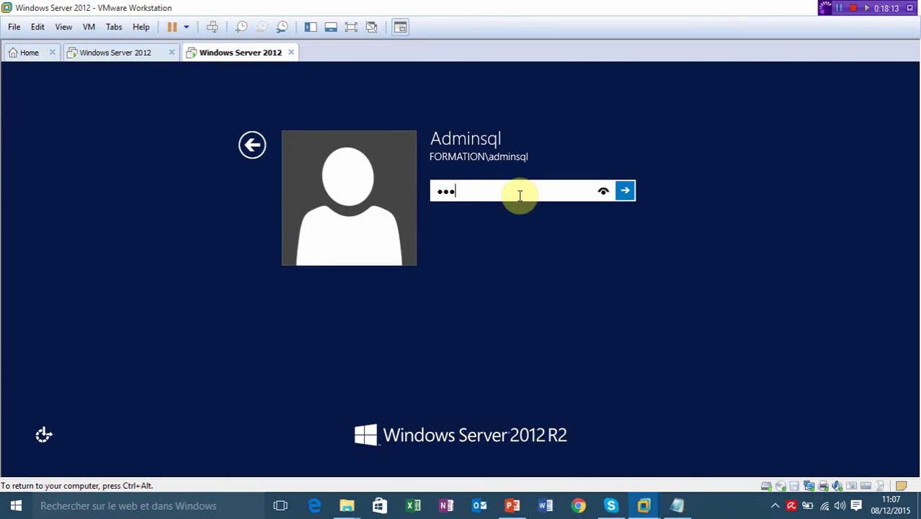
type("•")
key("Return")
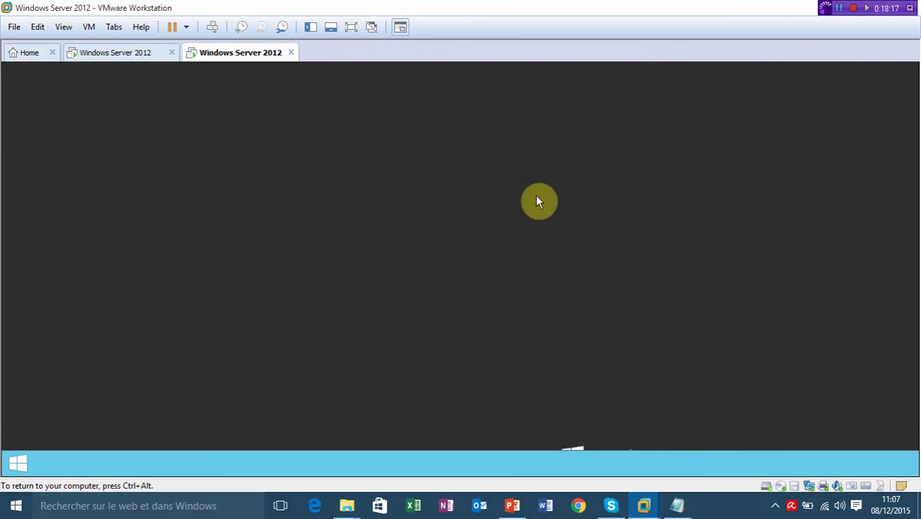
Load the fr_sql_server_2012 Enterprise ISO into the VM's DVD drive.
double_click(780, 487)
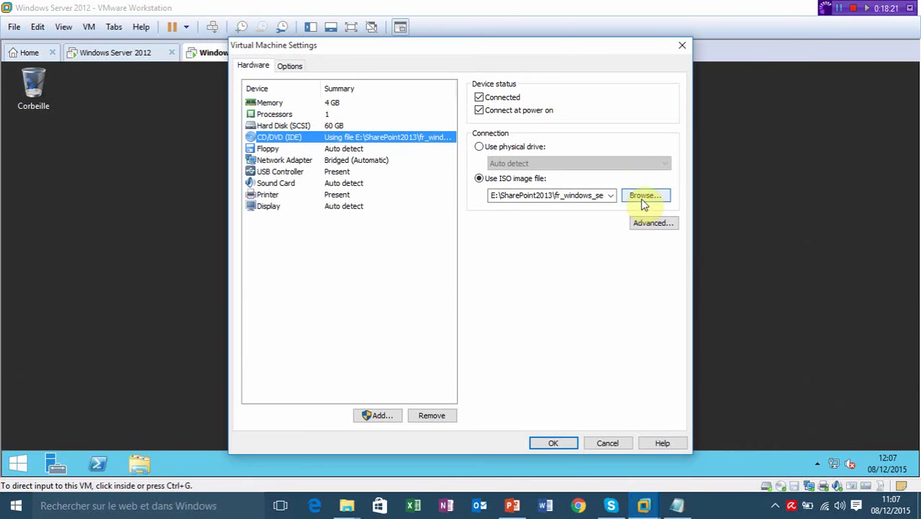
left_click(643, 197)
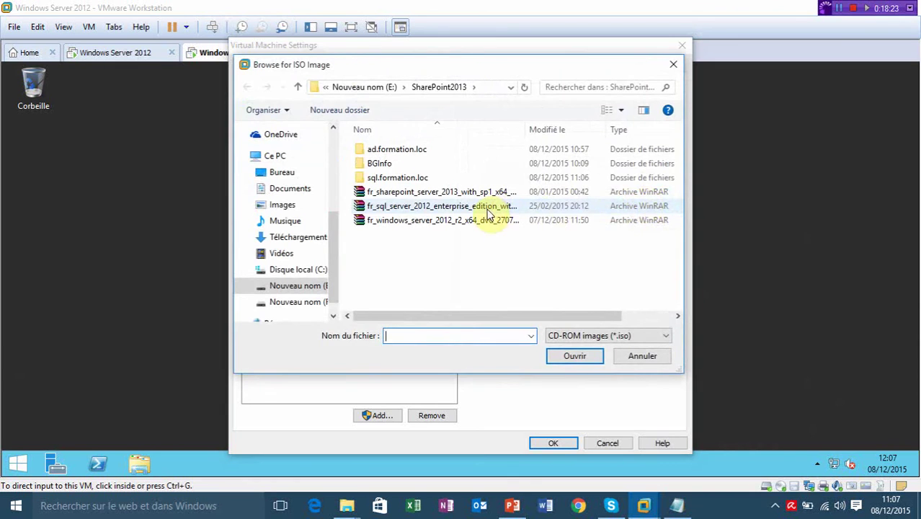
double_click(447, 206)
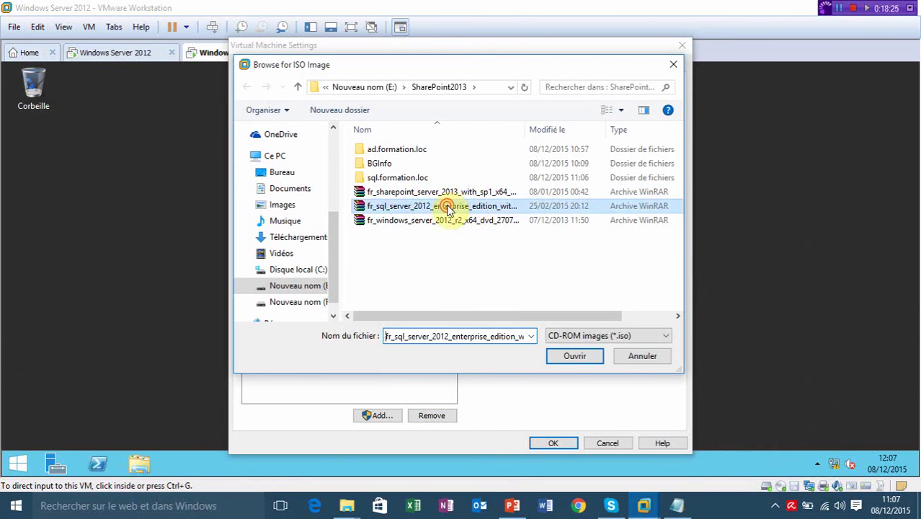
left_click(549, 441)
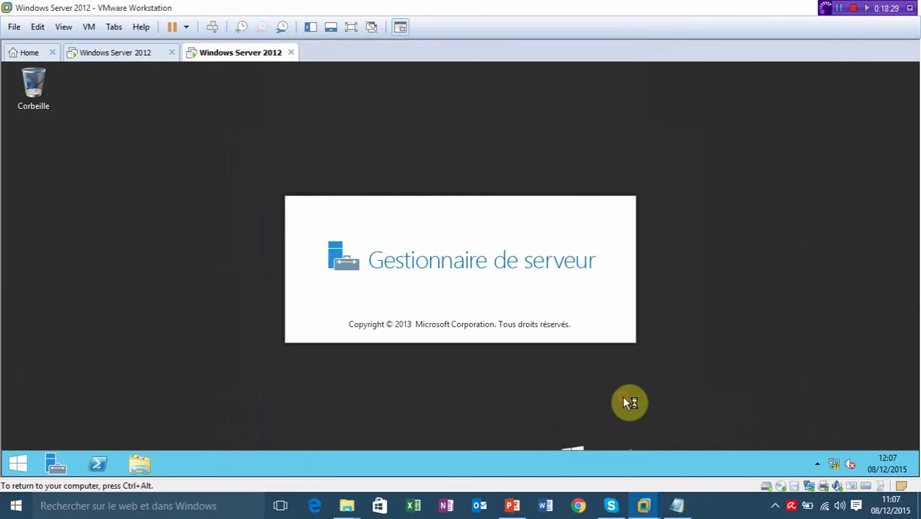
Check the SQLServer DVD in Ce PC, then close Explorer and Server Manager.
key("super+e")
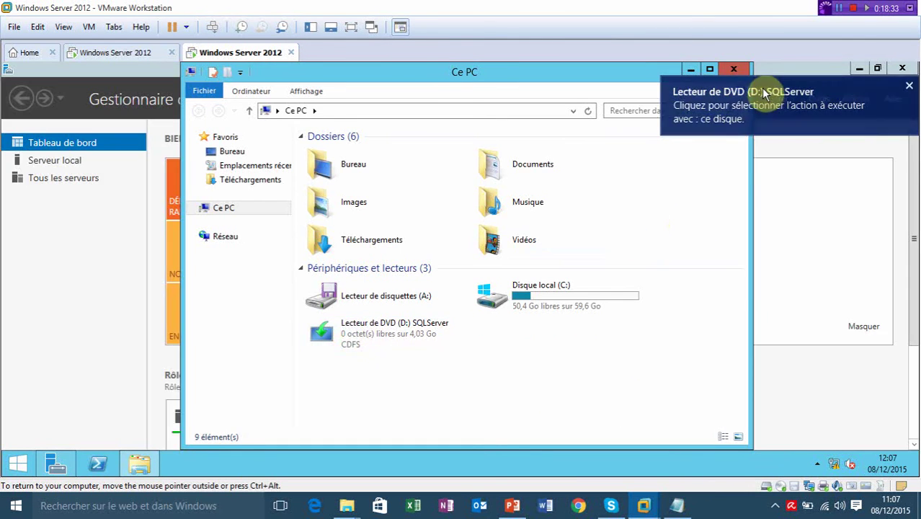
left_click(735, 73)
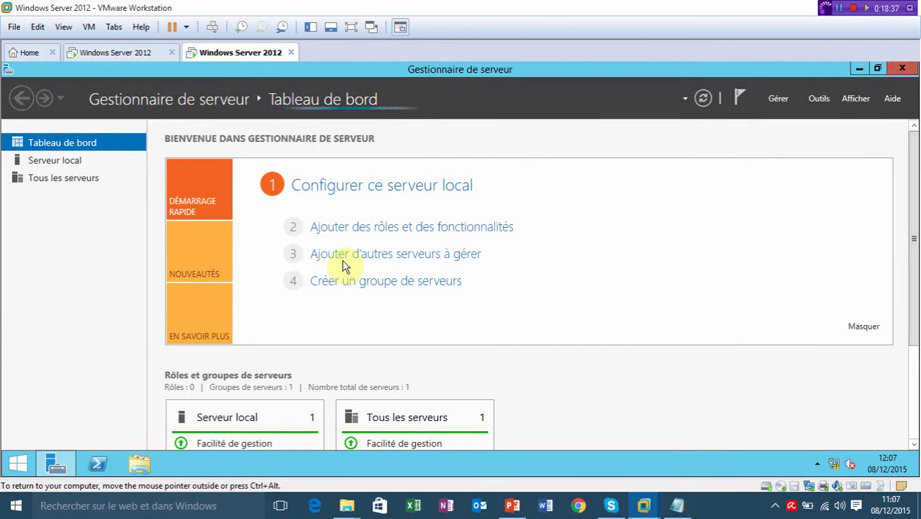
left_click(902, 69)
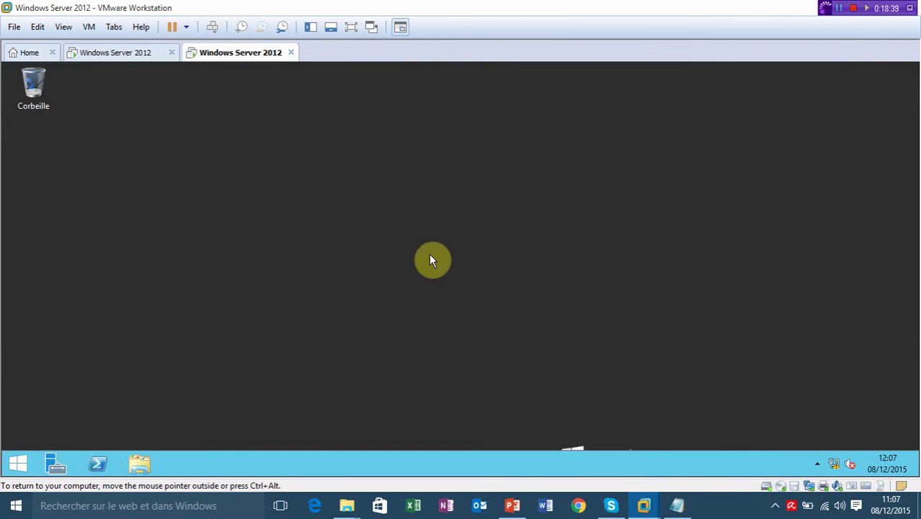
Open the contents of the SQLServer DVD drive from Ce PC in the VM.
left_click(20, 462)
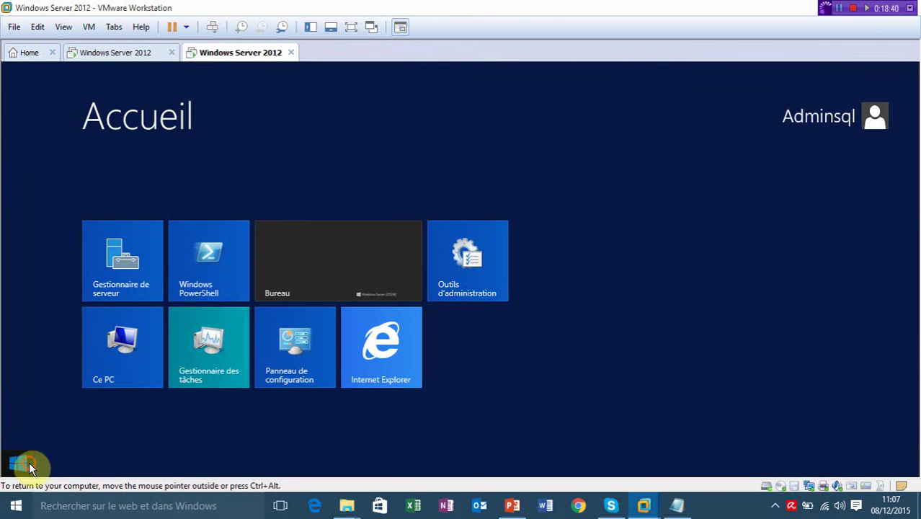
left_click(149, 345)
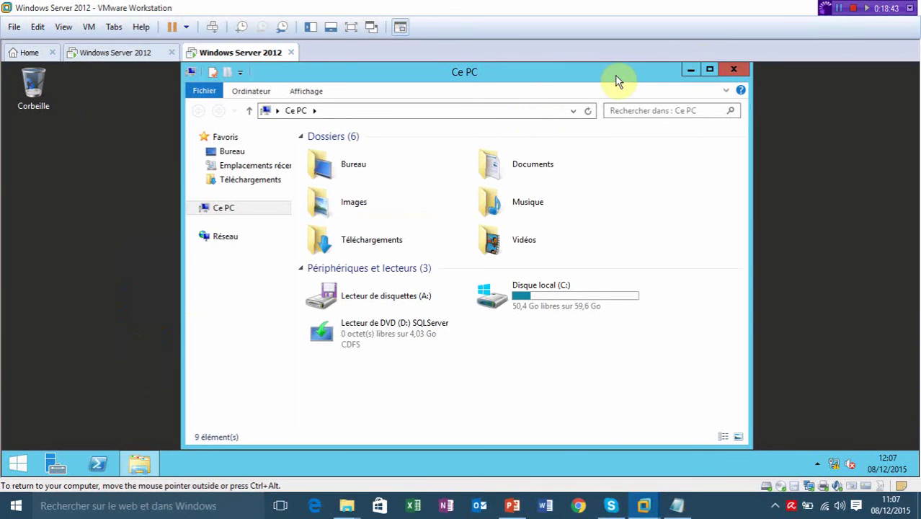
left_click(711, 69)
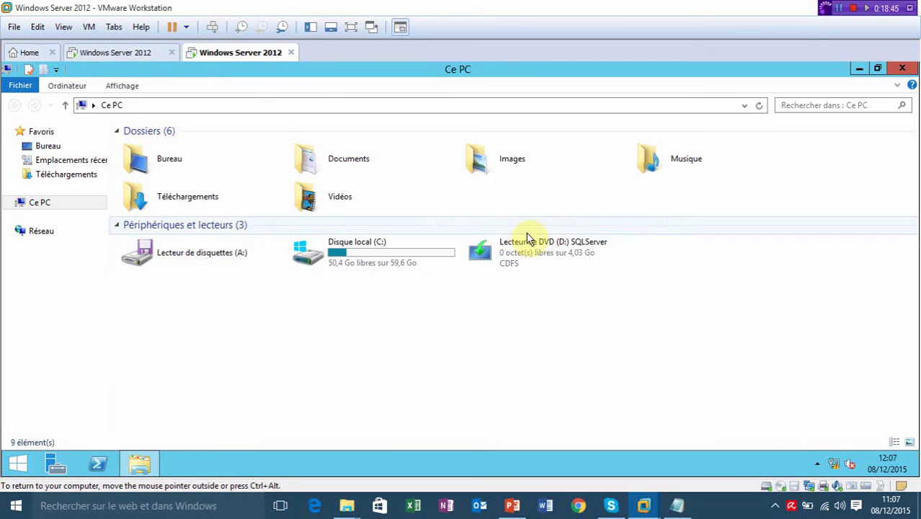
left_click(513, 257)
right_click(513, 257)
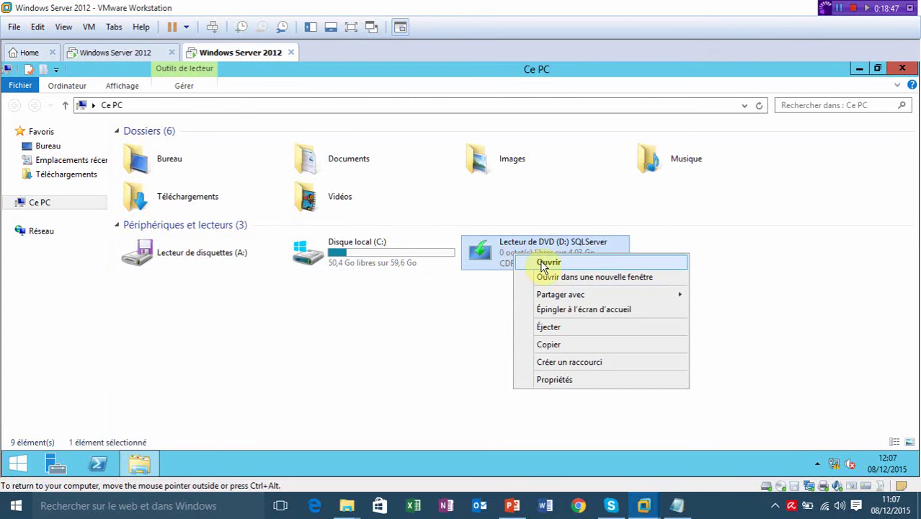
left_click(543, 264)
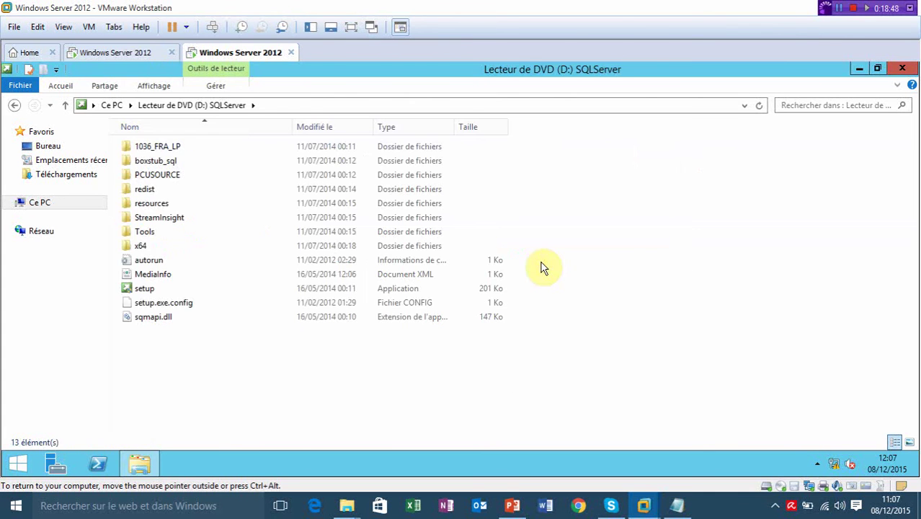
Run setup from the DVD and approve its administrator (UAC) prompt with Oui.
left_click(154, 293)
double_click(154, 291)
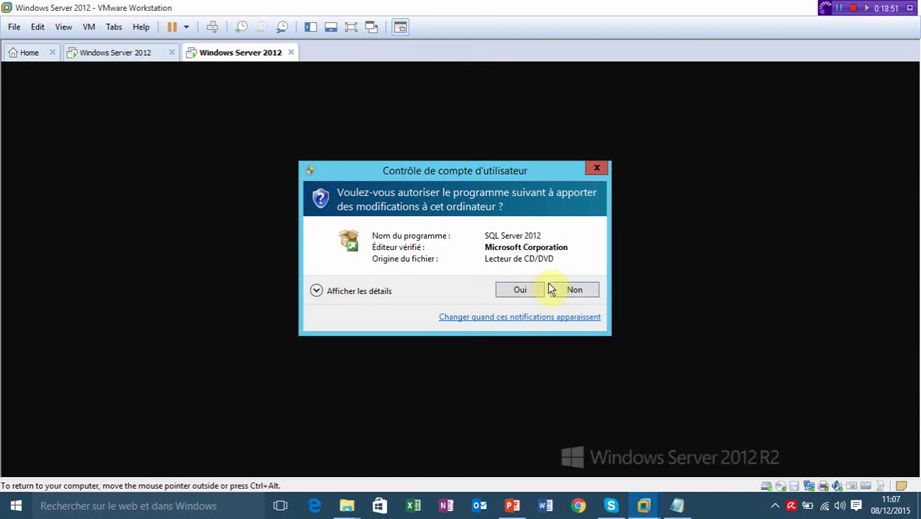
left_click(532, 289)
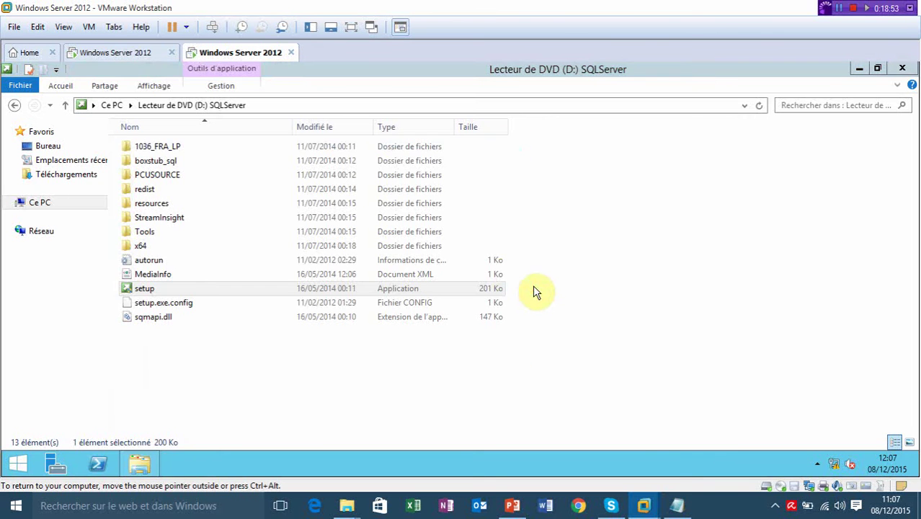
left_click(858, 70)
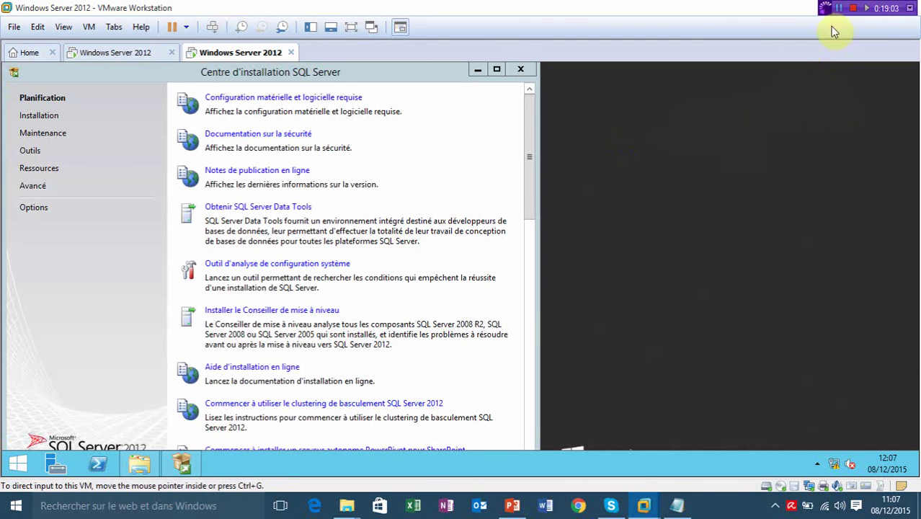
In the maximized installation centre, choose Installation > 'Nouvelle installation autonome SQL Server…'.
left_click(497, 70)
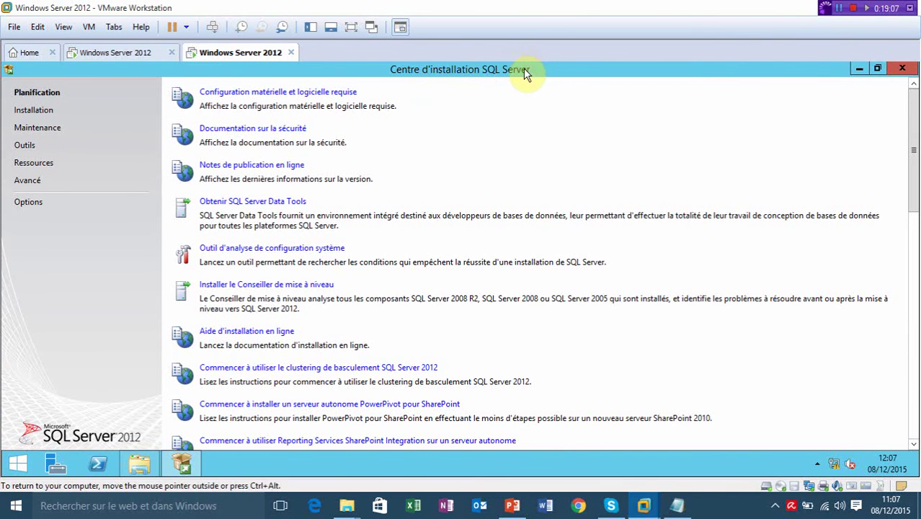
left_click(34, 113)
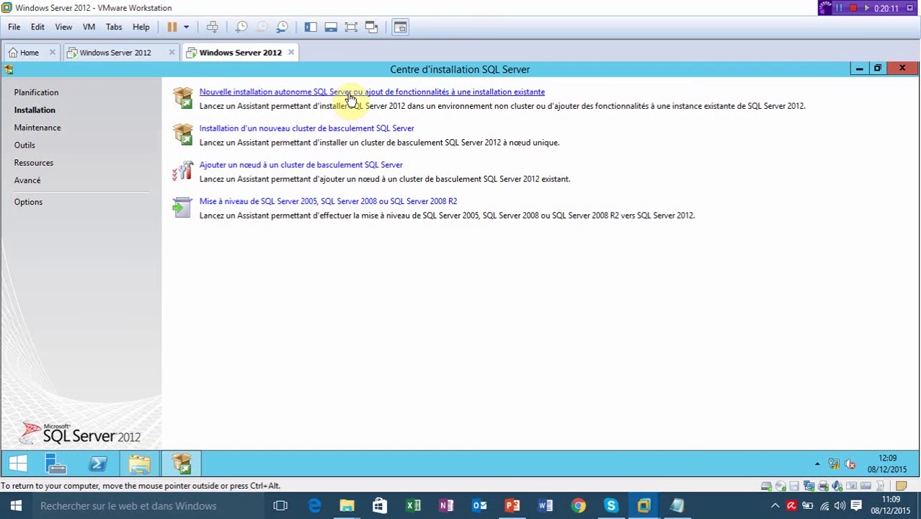
left_click(349, 94)
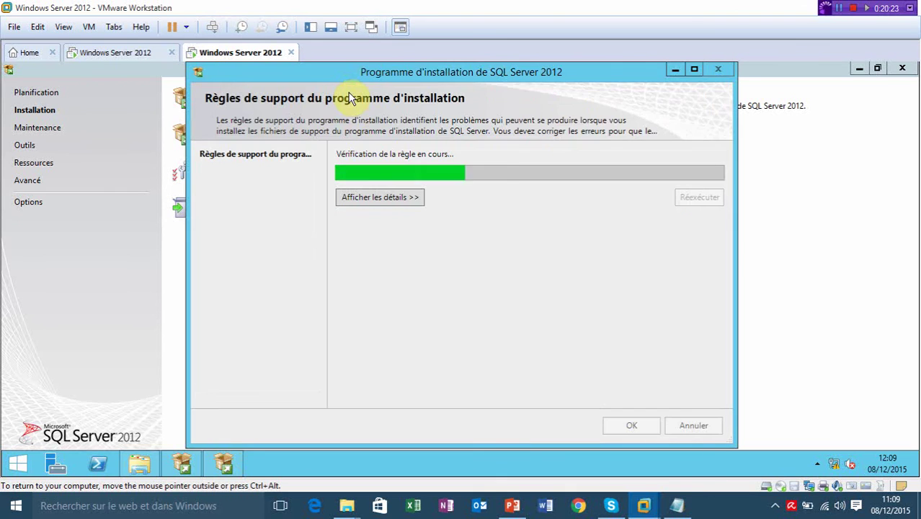
Show the setup support rule details and confirm the passed check with OK.
left_click(699, 69)
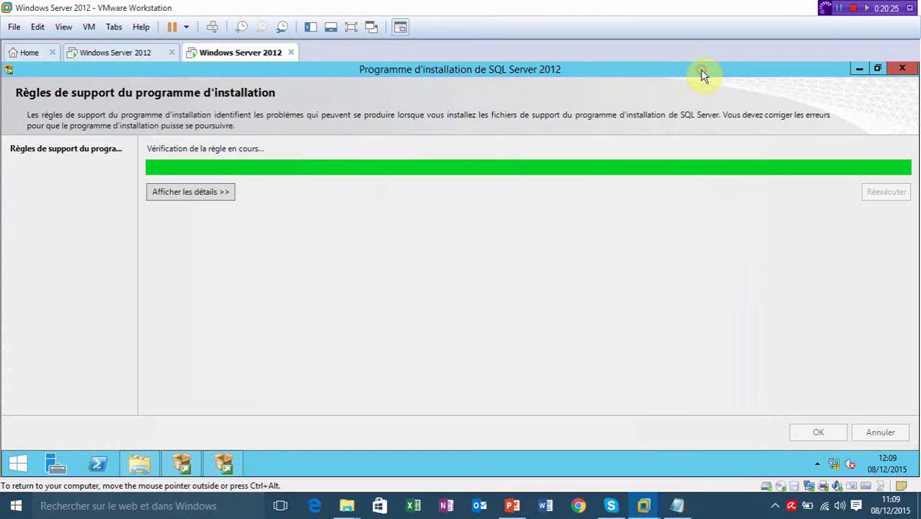
left_click(205, 193)
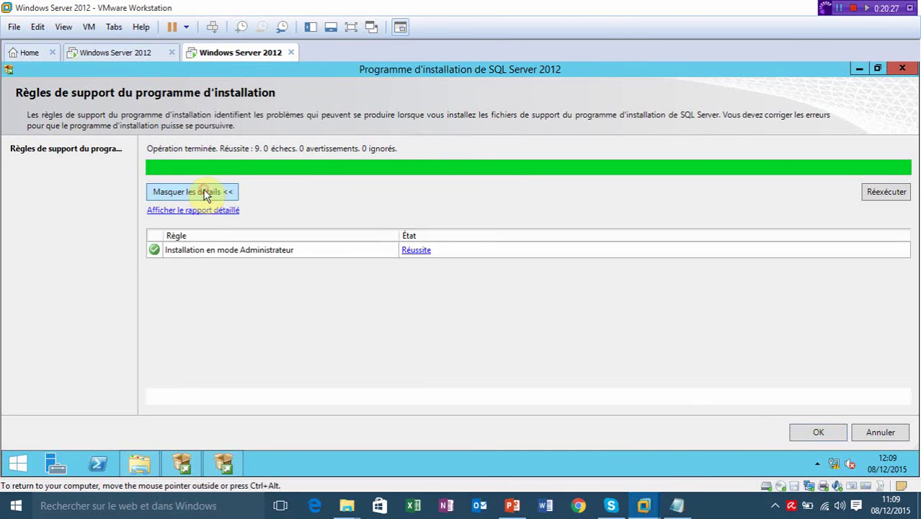
left_click(834, 438)
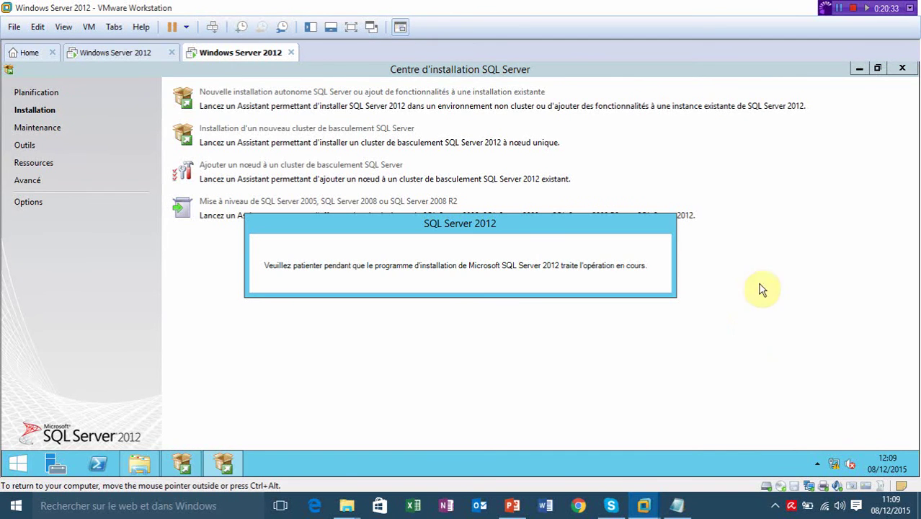
Accept the SQL Server license terms and continue to Mises à jour du produit.
left_click(859, 66)
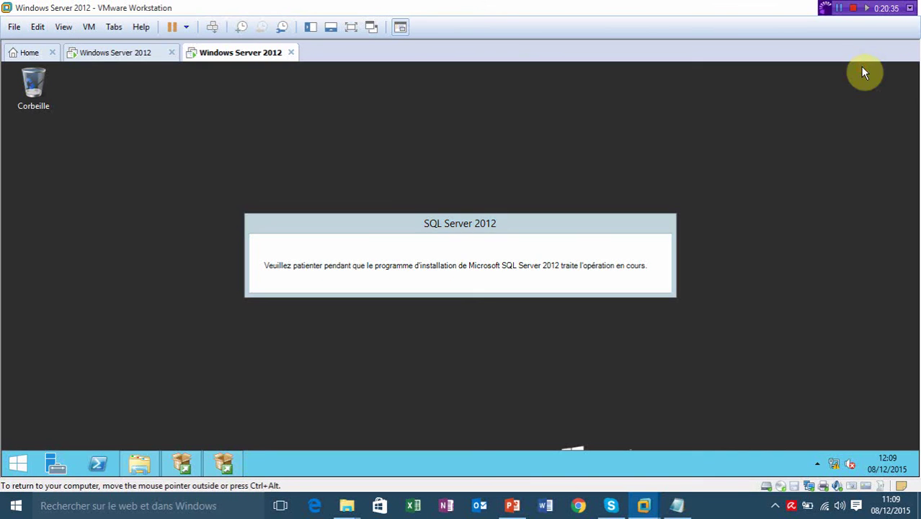
left_click(602, 228)
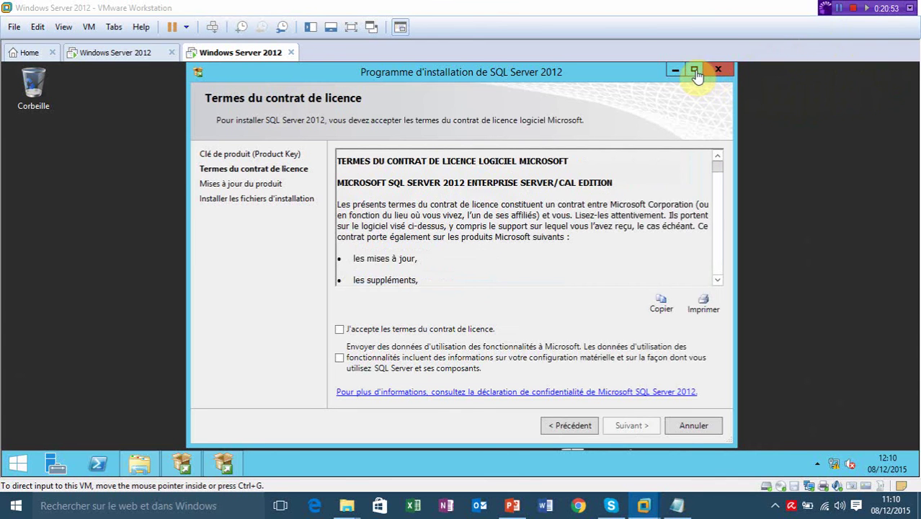
left_click(694, 70)
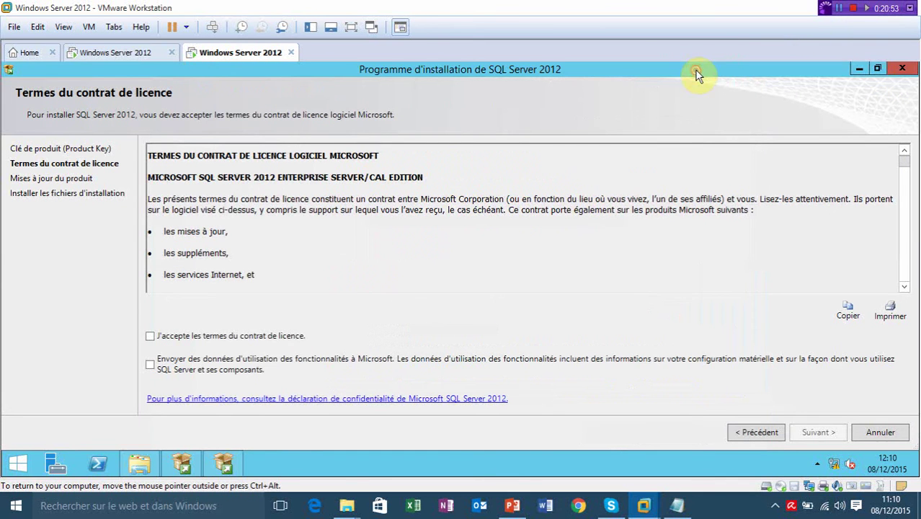
left_click(151, 336)
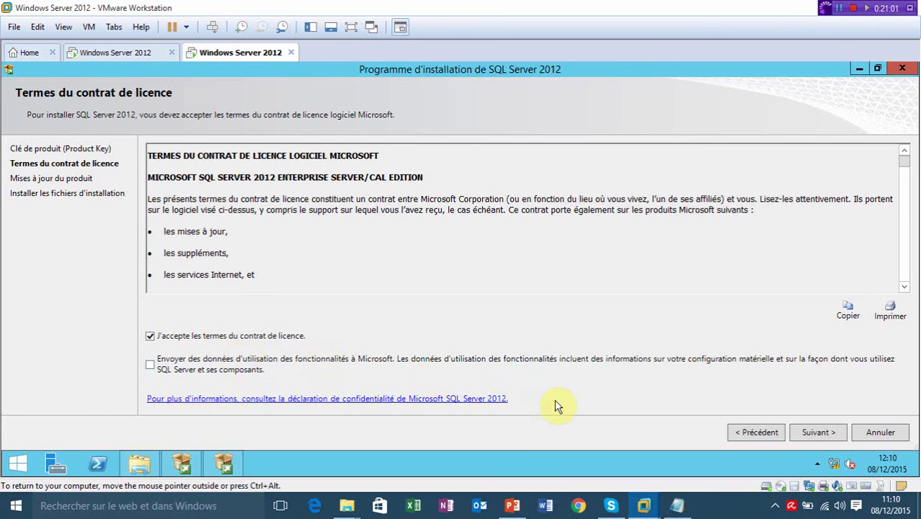
left_click(830, 435)
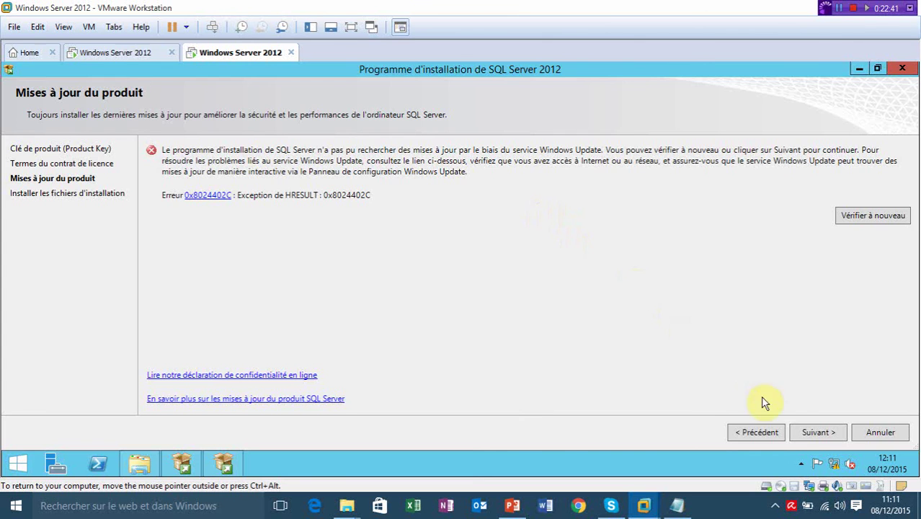
Continue past the failed update check and maximize the setup window to see the support rules results.
left_click(817, 433)
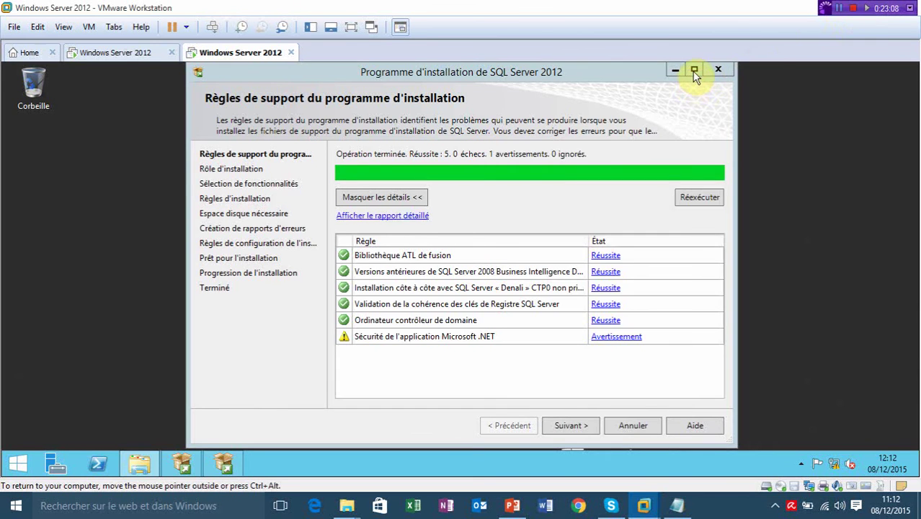
left_click(693, 69)
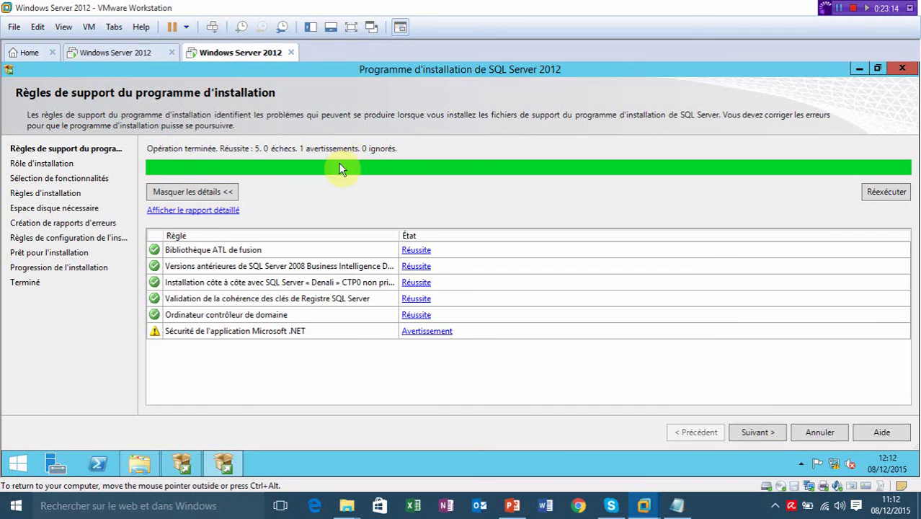
Review the .NET security warning details and advance to the Rôle d'installation page.
left_click(427, 332)
left_click(771, 434)
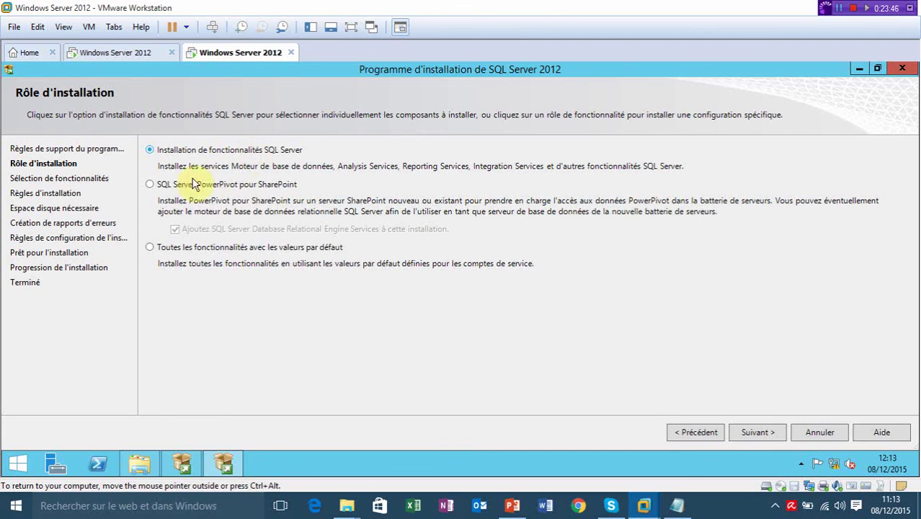
Compare the PowerPivot and default-features roles, then pick Installation de fonctionnalités SQL Server and continue.
left_click(152, 191)
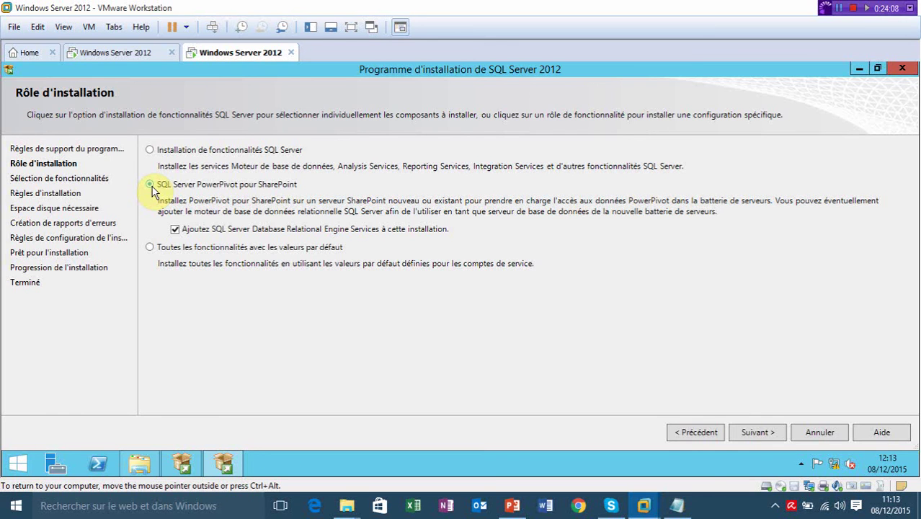
left_click(155, 249)
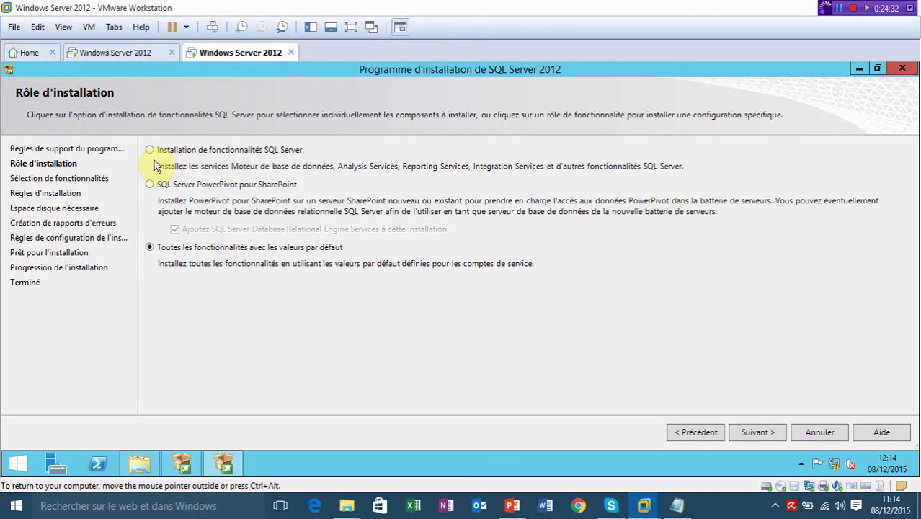
left_click(152, 154)
left_click(753, 426)
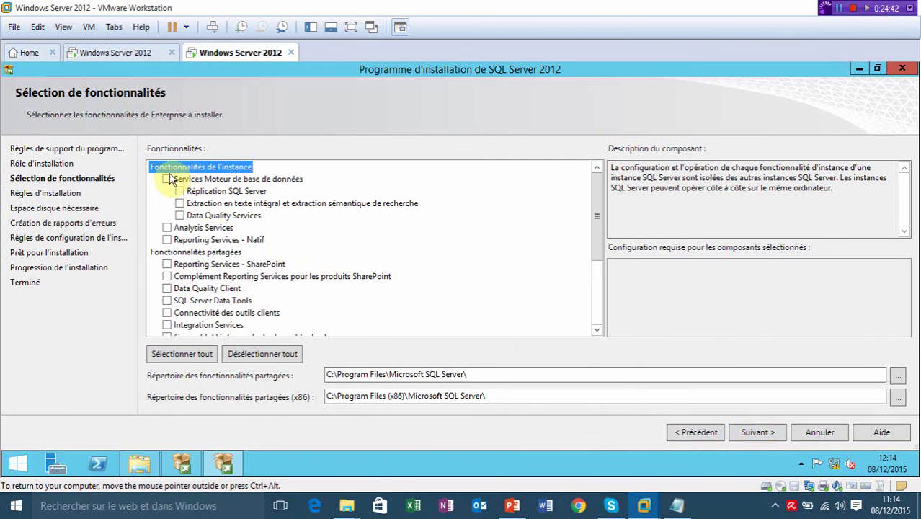
Tick Database Engine, full-text extraction, client connectivity, backward compatibility, SDK and documentation components.
left_click(167, 178)
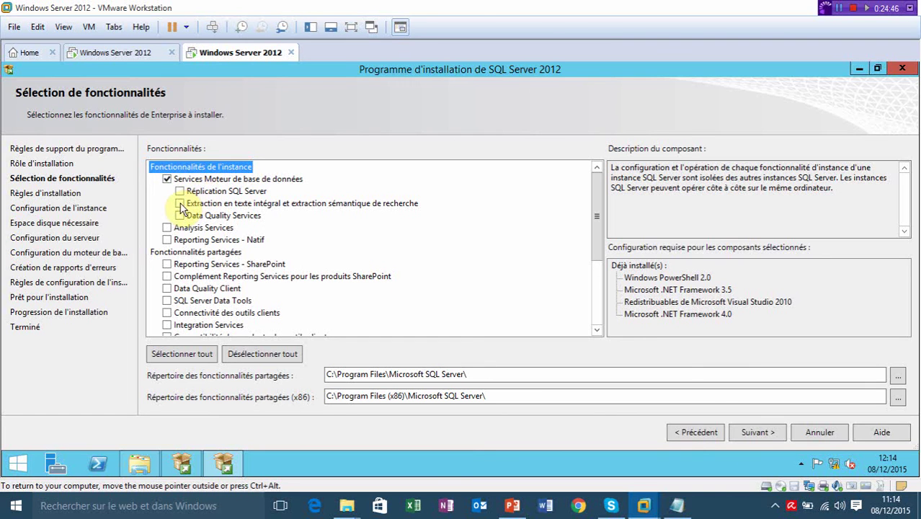
left_click(179, 204)
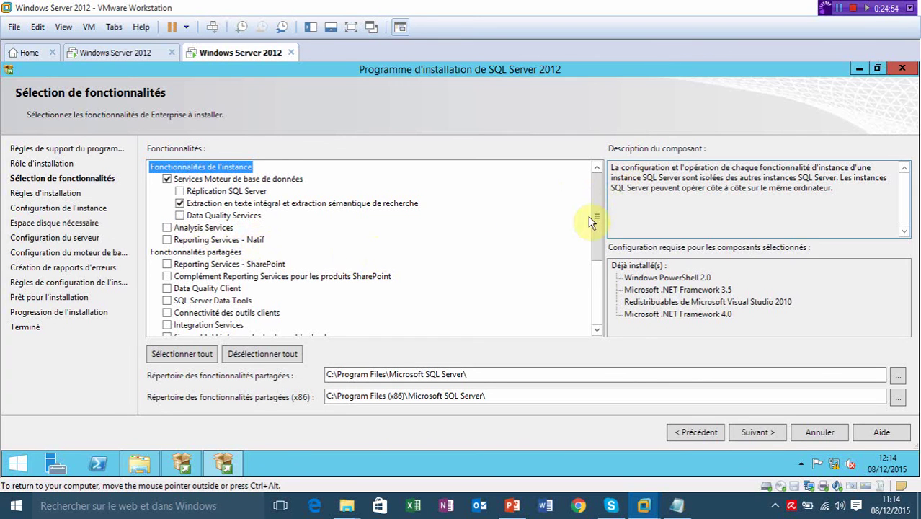
left_click_drag(593, 215, 597, 239)
left_click(167, 278)
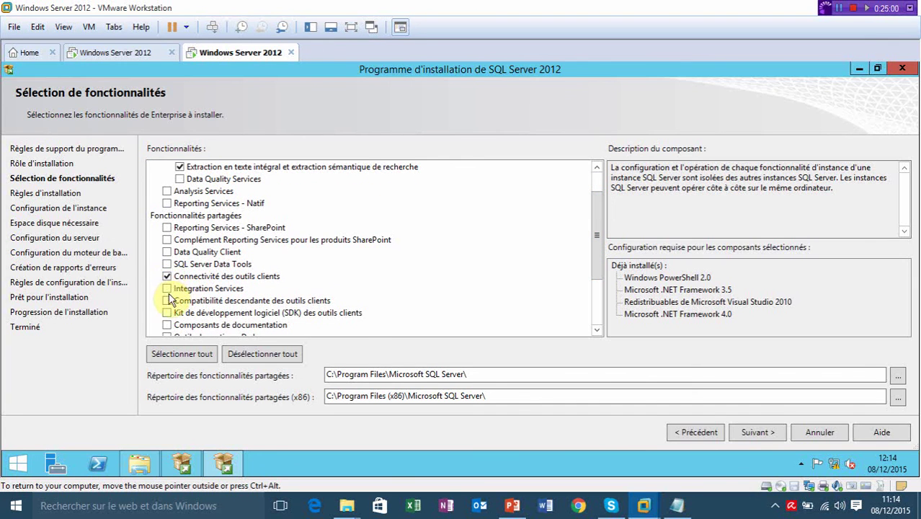
left_click(167, 303)
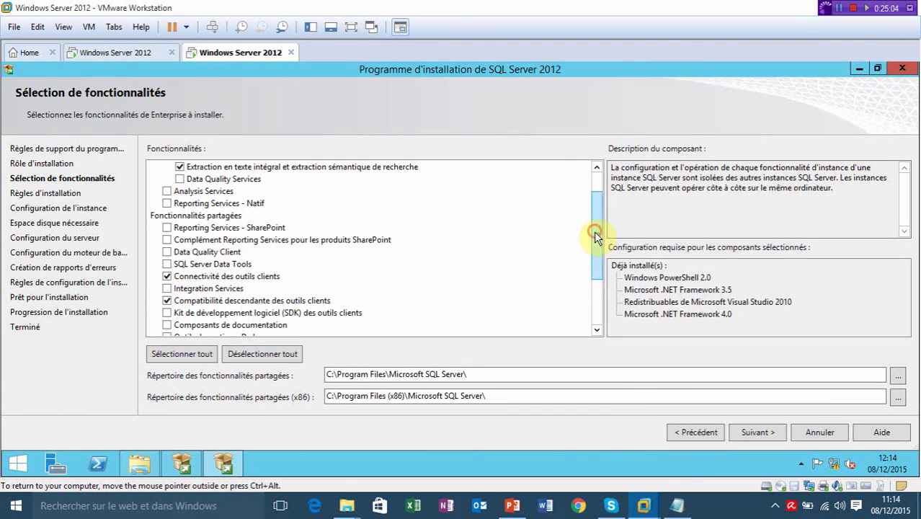
left_click_drag(594, 231, 595, 245)
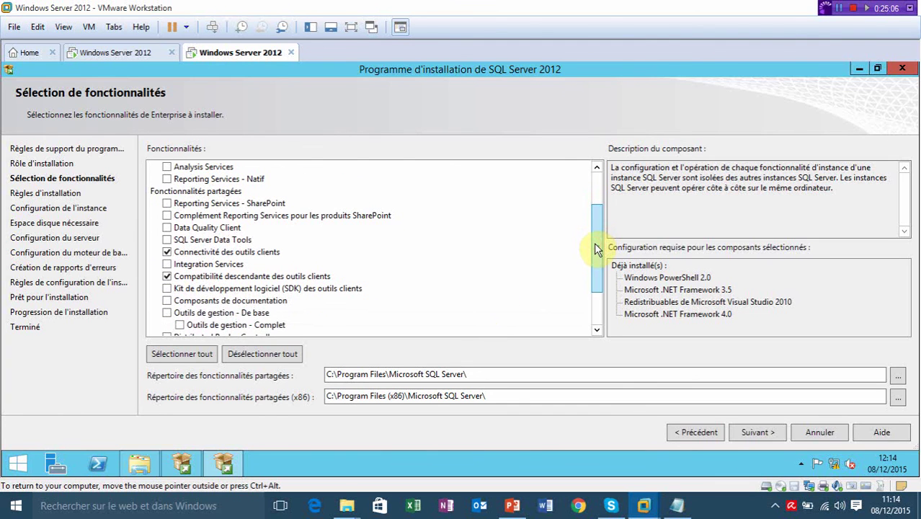
left_click(166, 289)
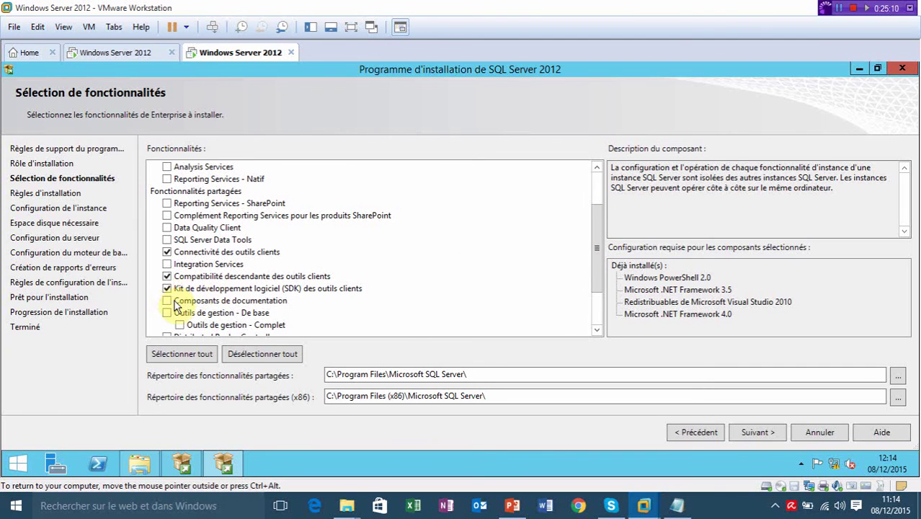
left_click(167, 301)
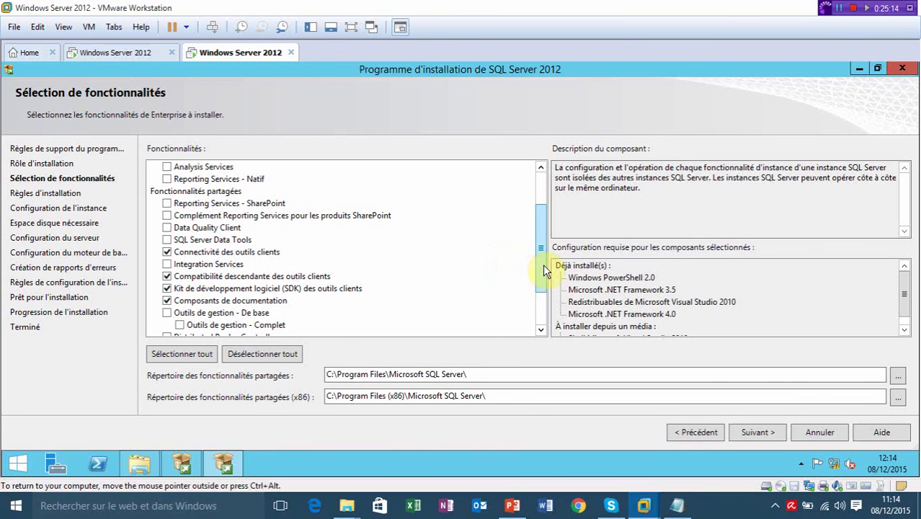
Add the basic management tools and client connectivity SDK, then confirm the feature selection.
left_click_drag(543, 265, 540, 297)
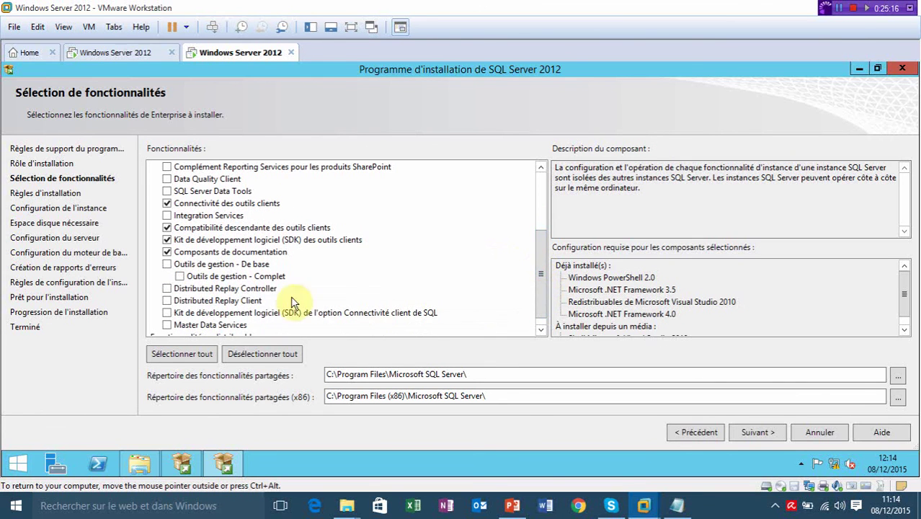
left_click(168, 265)
left_click_drag(540, 288, 539, 313)
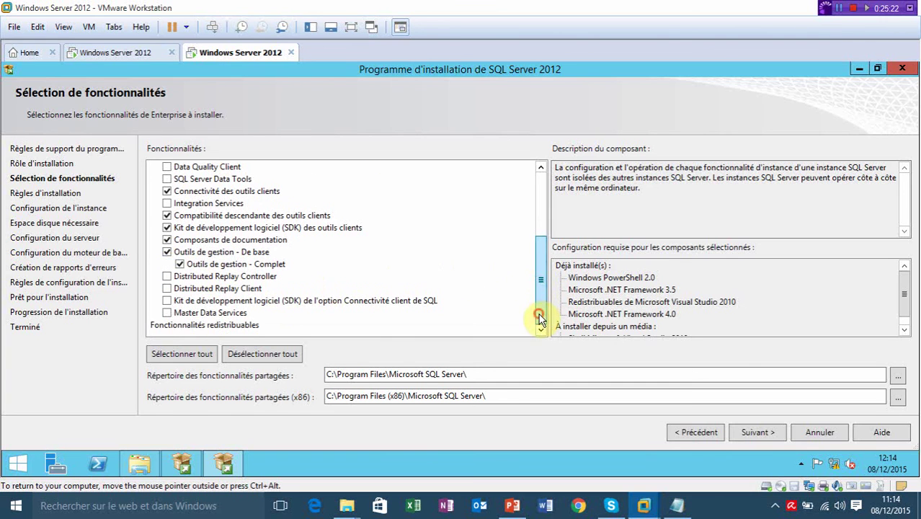
left_click(167, 301)
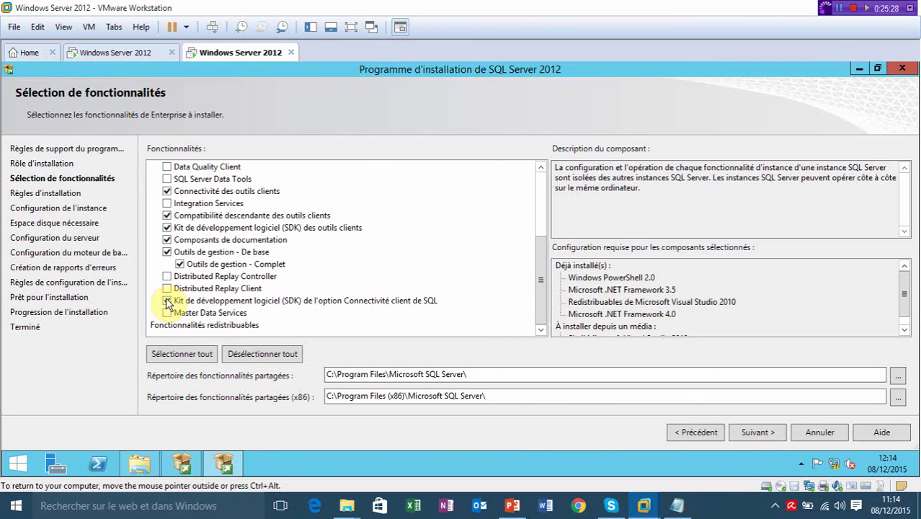
left_click(167, 302)
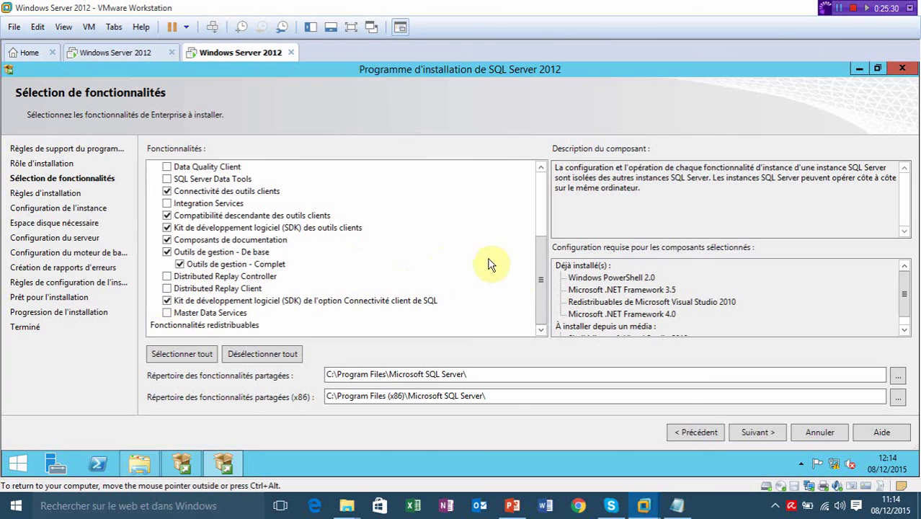
left_click_drag(537, 288, 534, 205)
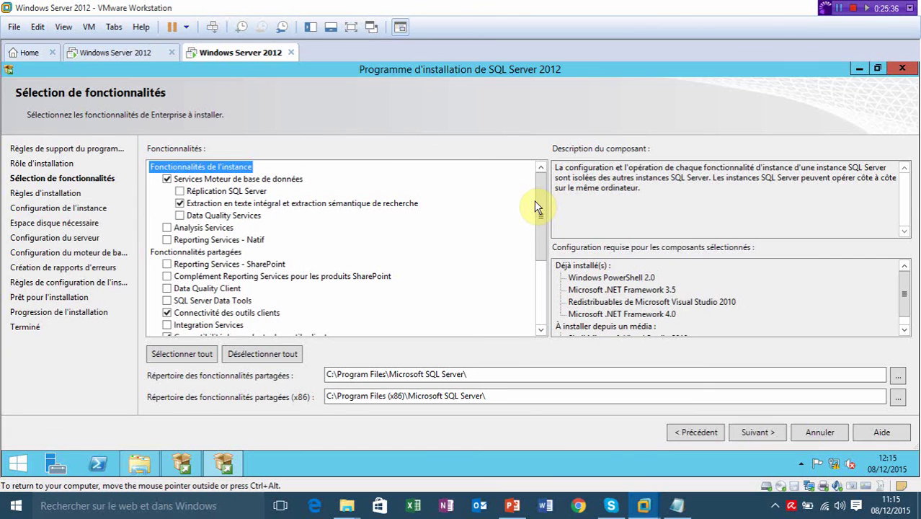
left_click(762, 435)
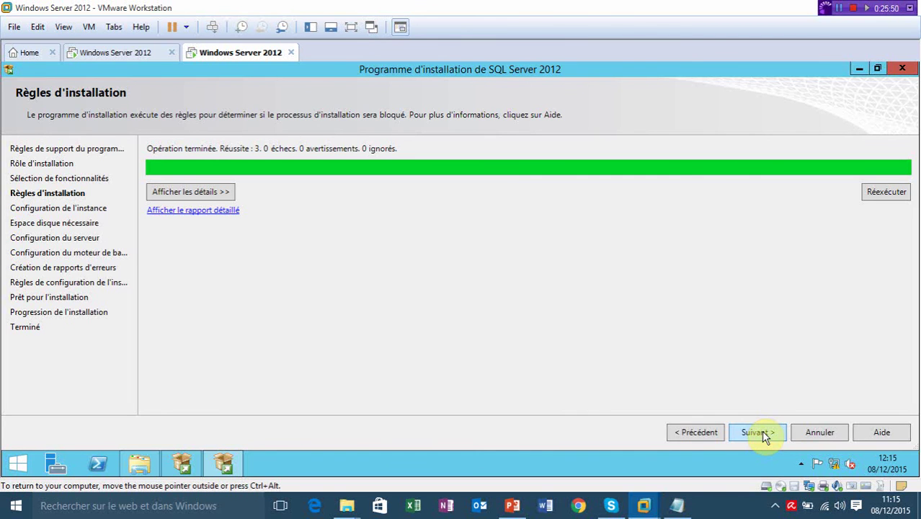
Review the installation rules, choose Instance nommée on Instance Configuration, and bring PowerPoint forward.
left_click(173, 189)
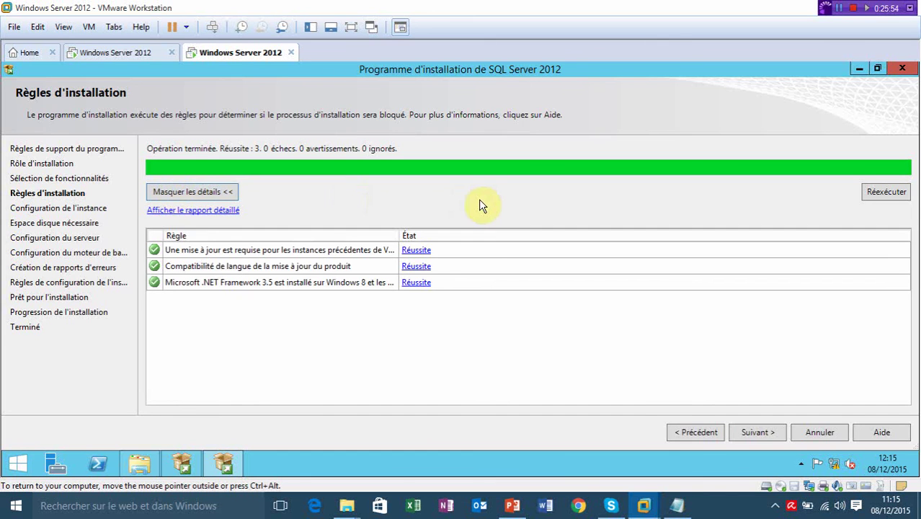
left_click(770, 438)
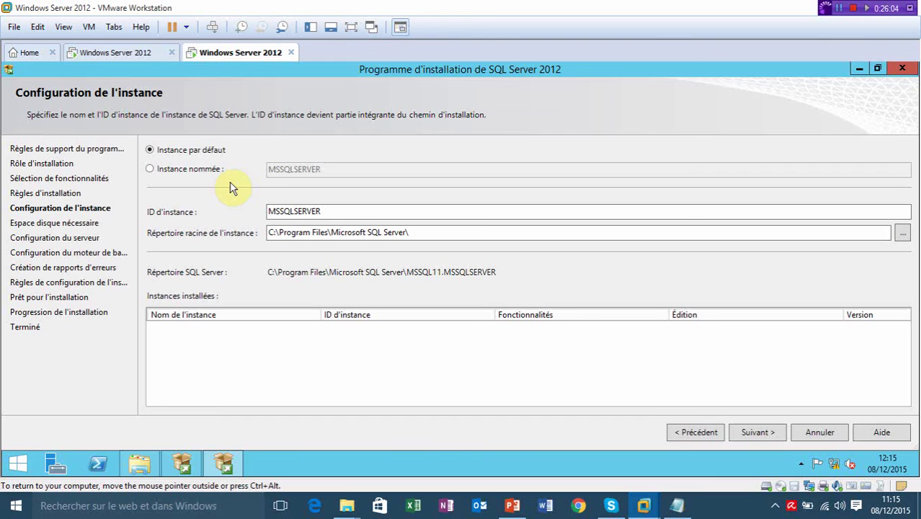
left_click(157, 173)
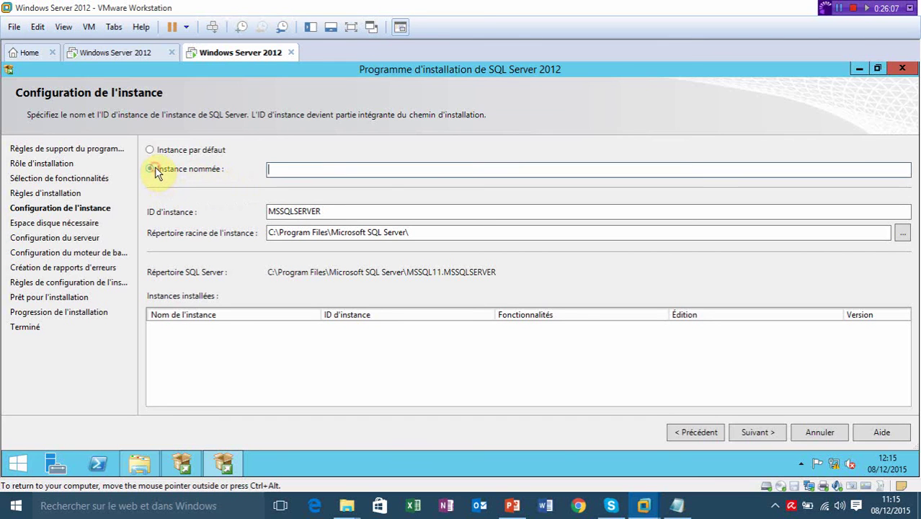
left_click(284, 171)
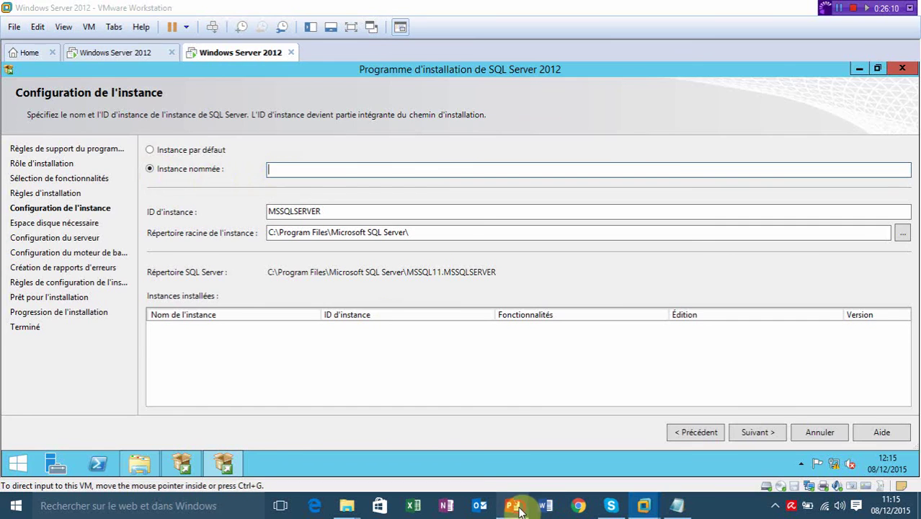
left_click(515, 507)
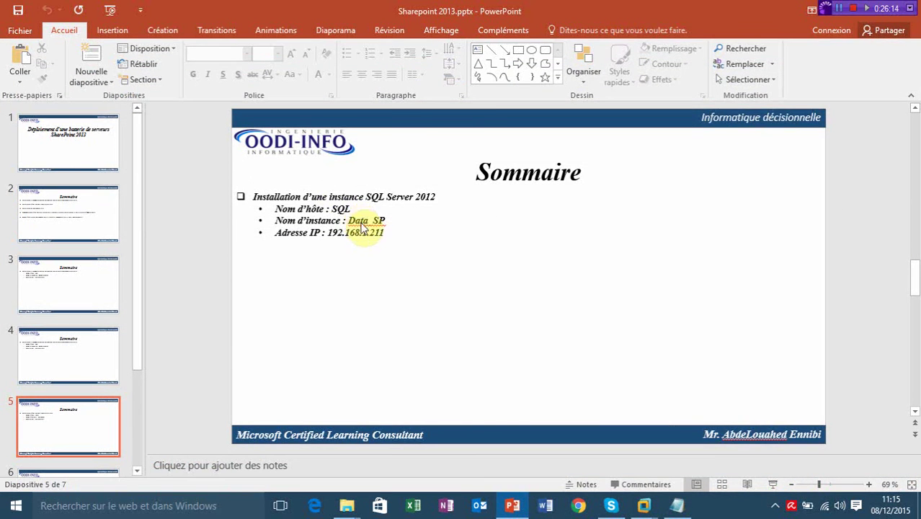
Show the summary slide naming instance Data_SP full screen, then return to the VM's setup.
key("shift+F5")
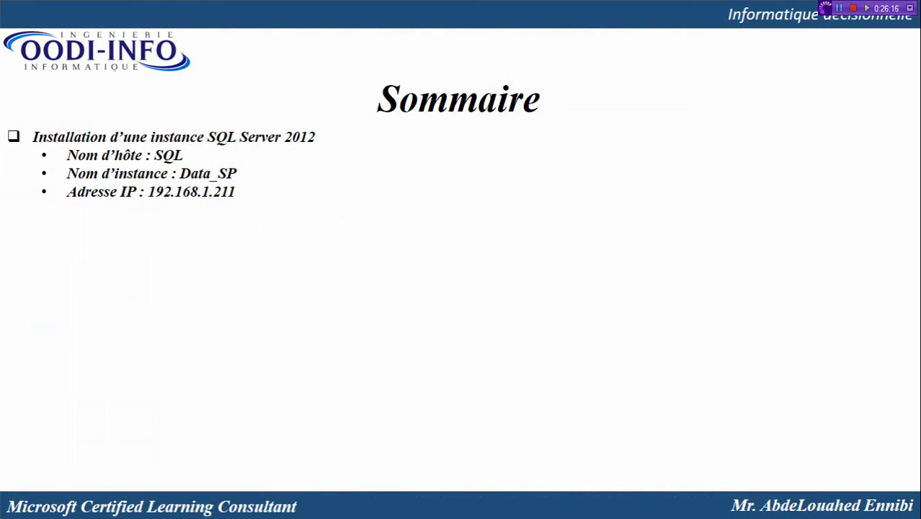
key("Escape")
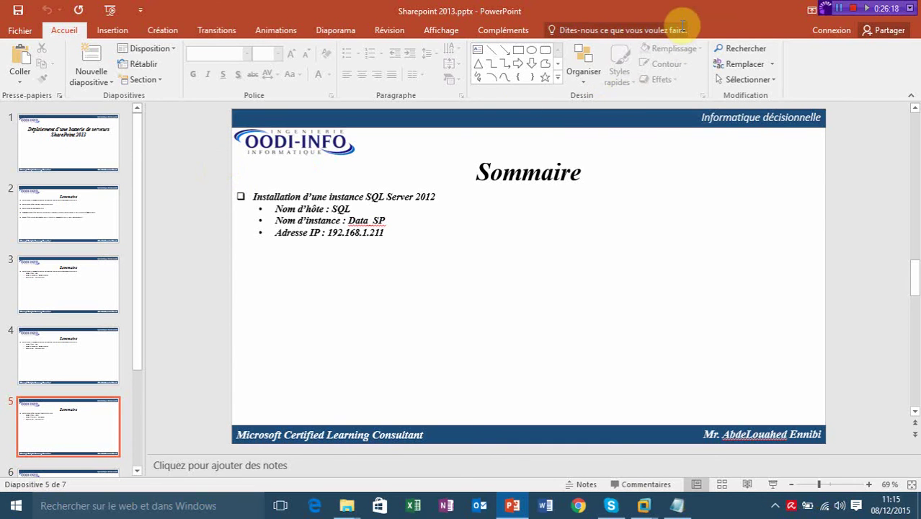
key("super+d")
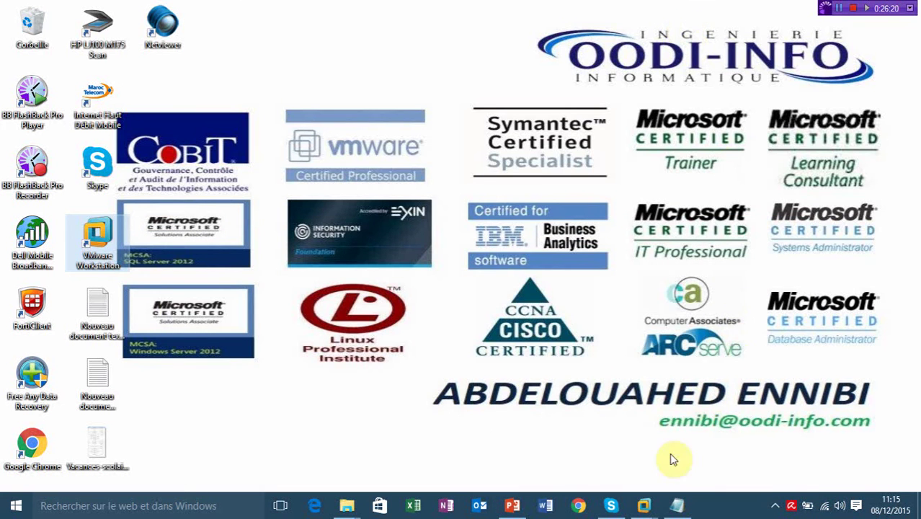
mouse_move(643, 504)
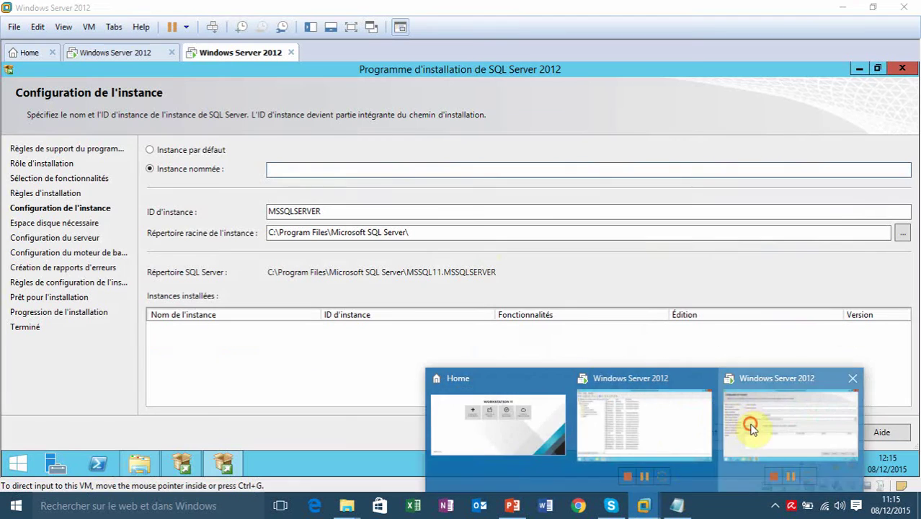
left_click(751, 428)
Name the instance DATA_SP, confirm the instance ID matches, and continue to Disk Space Requirements.
left_click(359, 170)
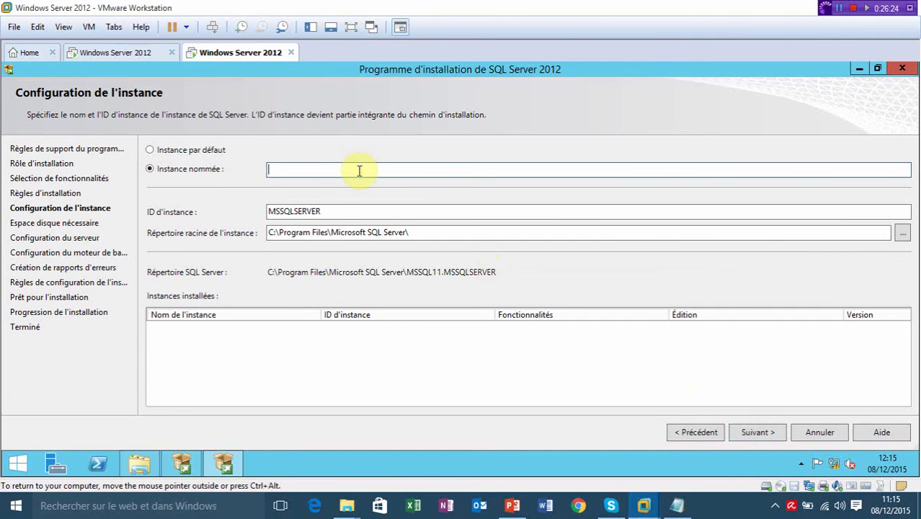
type("DATA_SP")
left_click(428, 208)
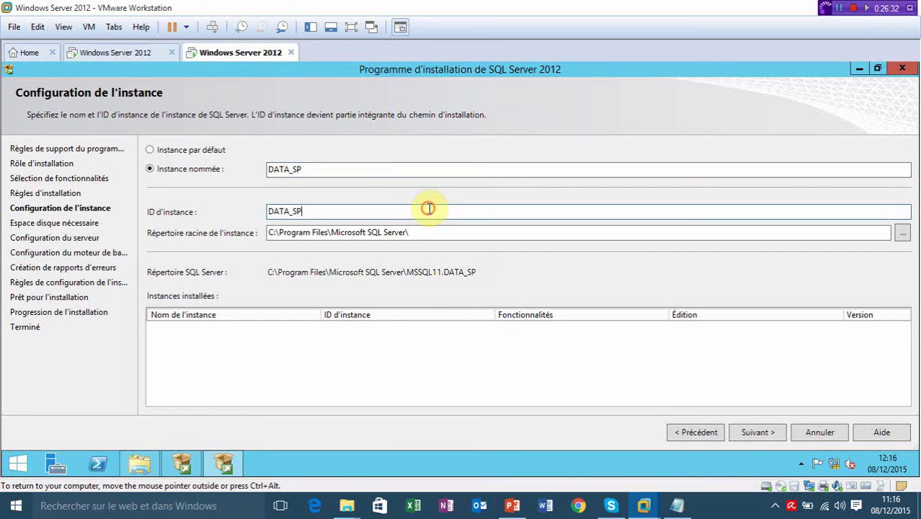
left_click(762, 432)
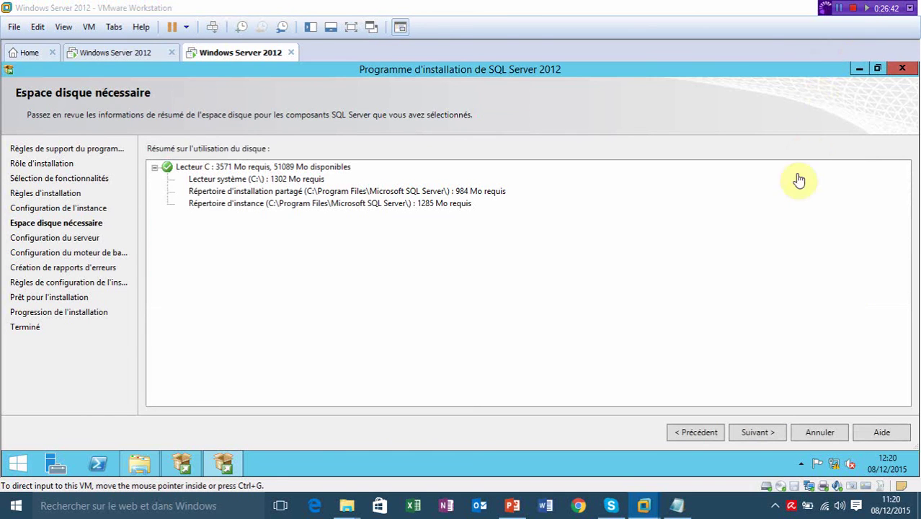
Assign the domain SQL admin account to the SQL Server Agent service via directory browse.
left_click(757, 432)
left_click(652, 204)
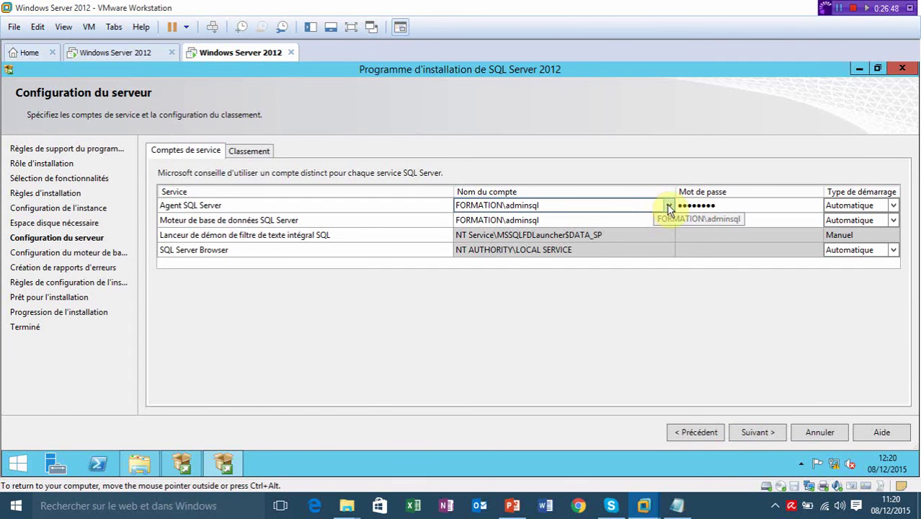
left_click(668, 206)
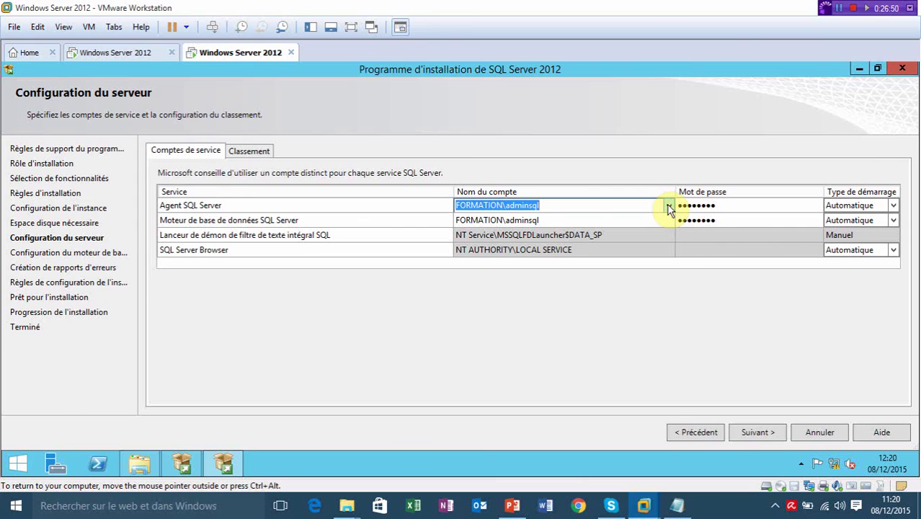
left_click(668, 208)
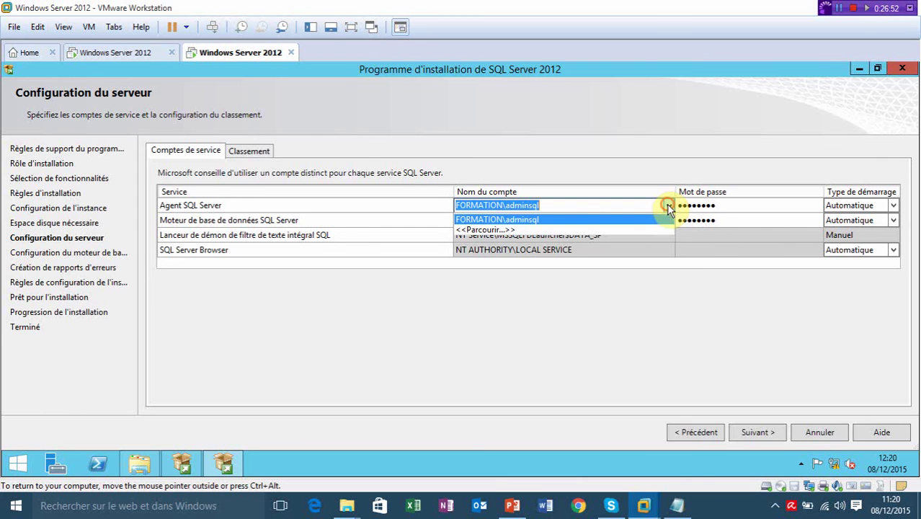
left_click(628, 229)
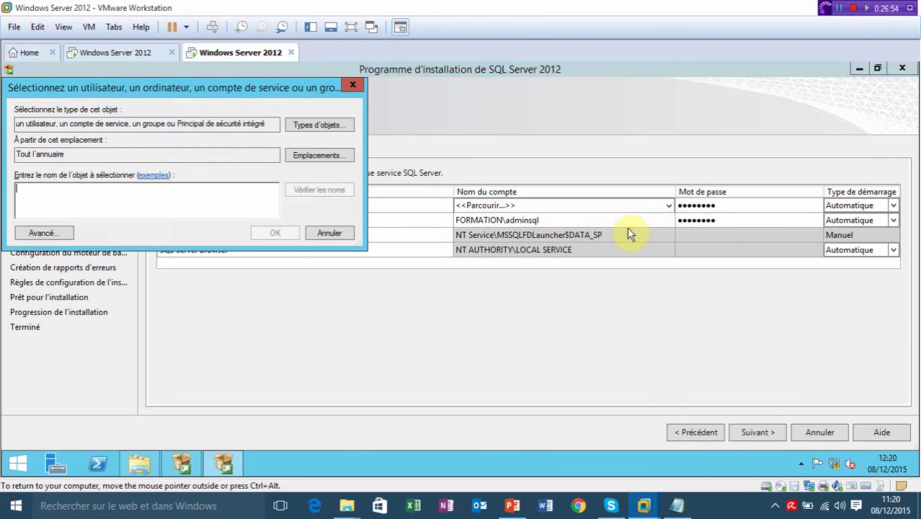
left_click(232, 201)
type("adminsql")
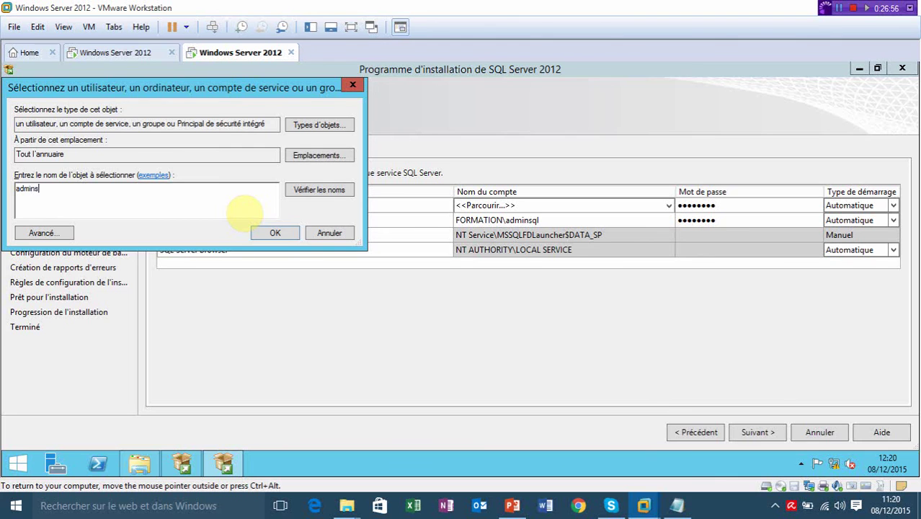
left_click(321, 189)
left_click(278, 226)
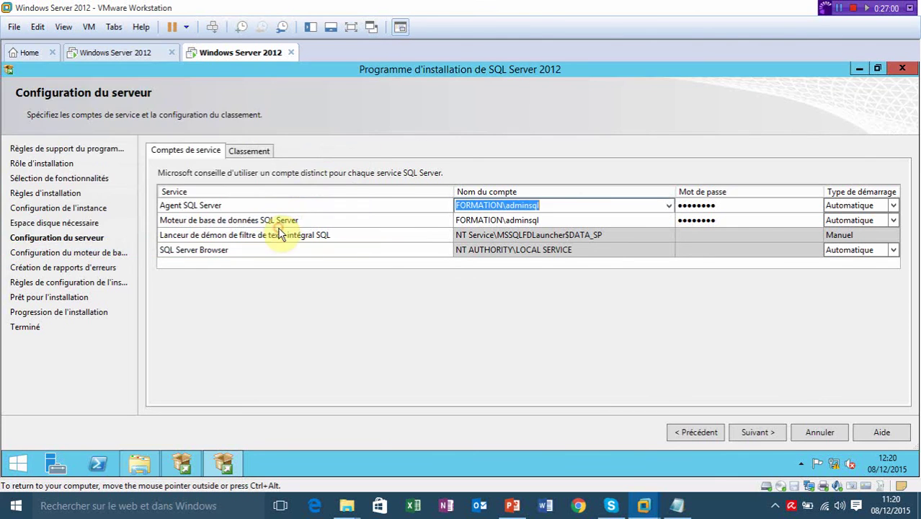
Enter the Agent account password and keep its startup type Automatique.
left_click(722, 204)
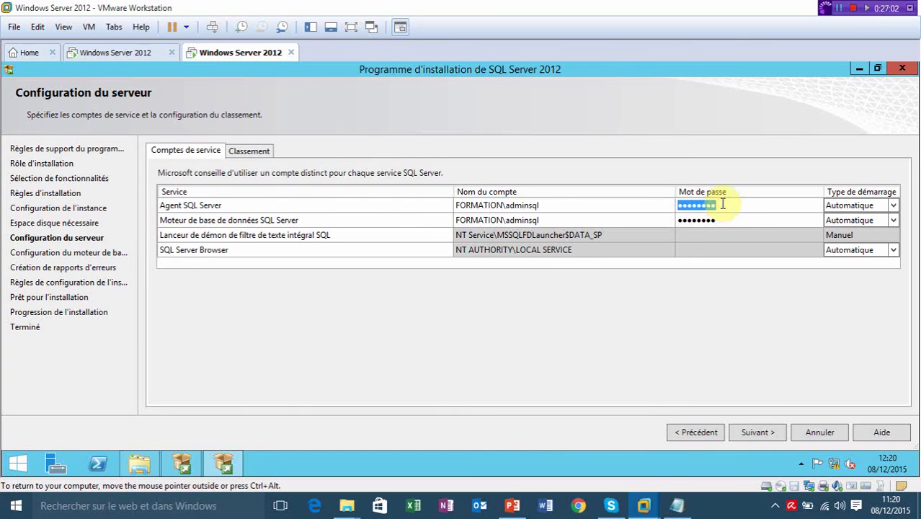
type("P@ss")
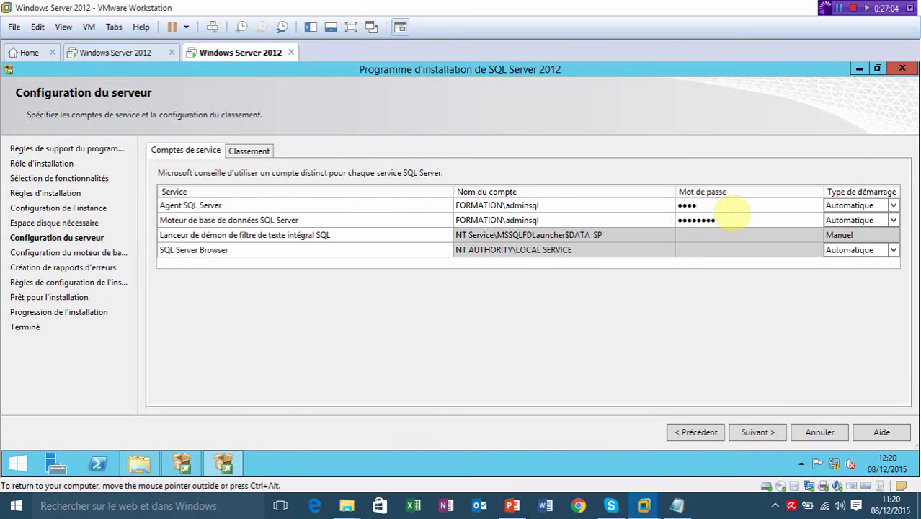
type("w0rd")
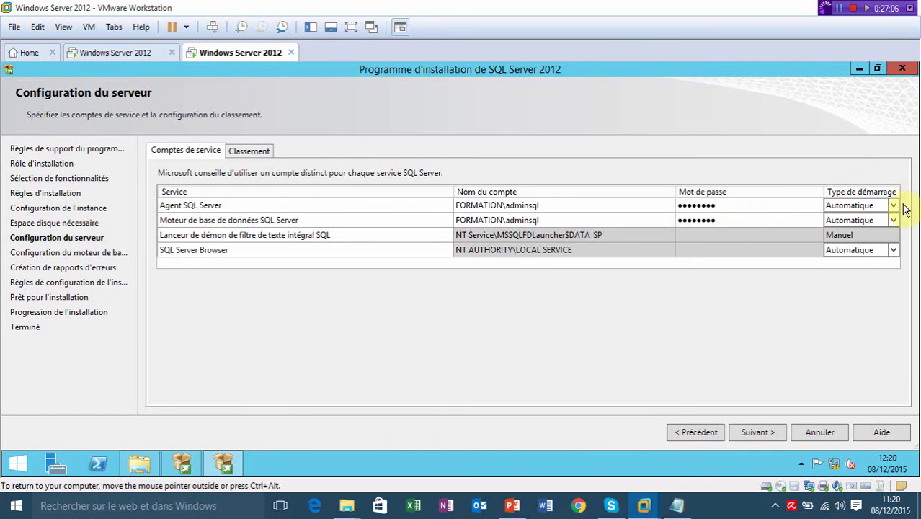
left_click(893, 206)
left_click(893, 205)
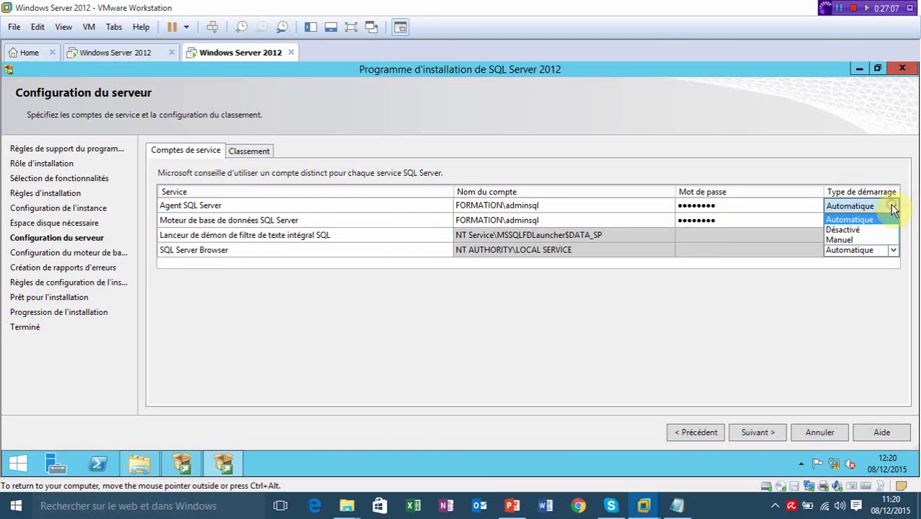
left_click(863, 242)
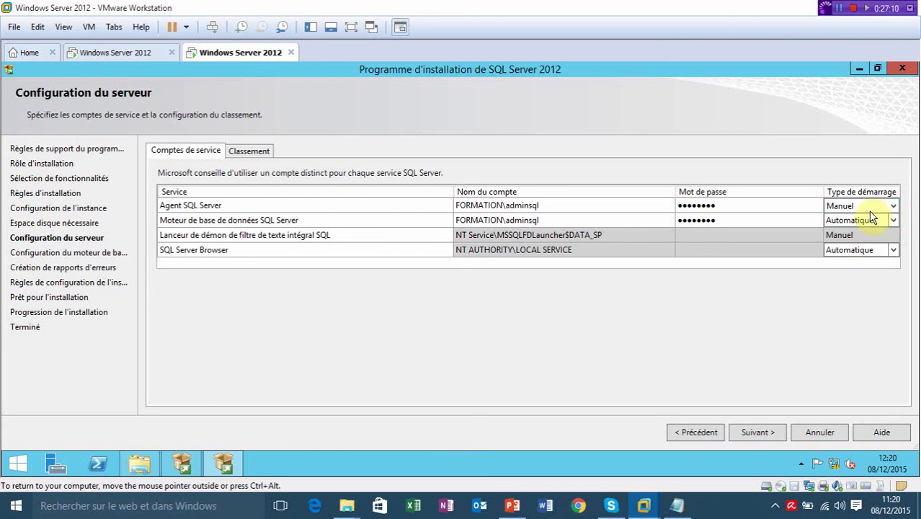
left_click(892, 205)
left_click(893, 207)
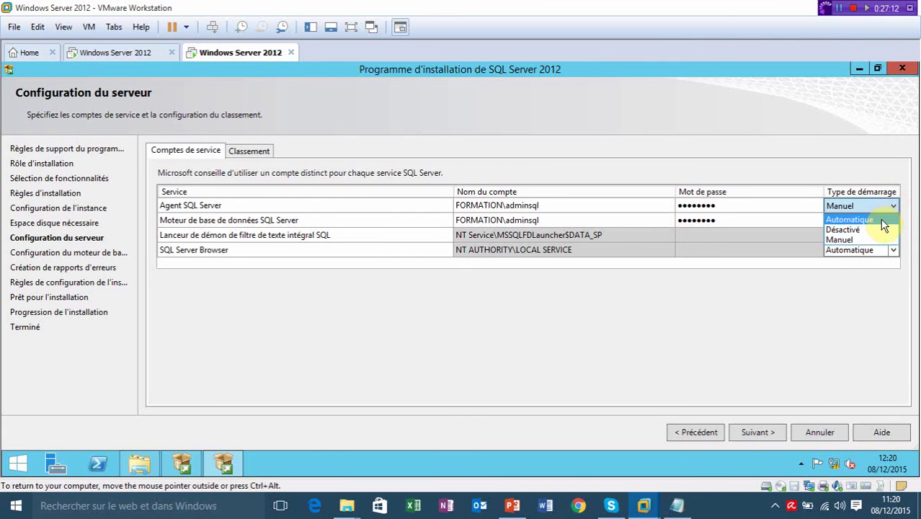
left_click(881, 220)
Assign the domain SQL admin account to the Database Engine service via directory browse.
left_click(662, 222)
left_click(662, 221)
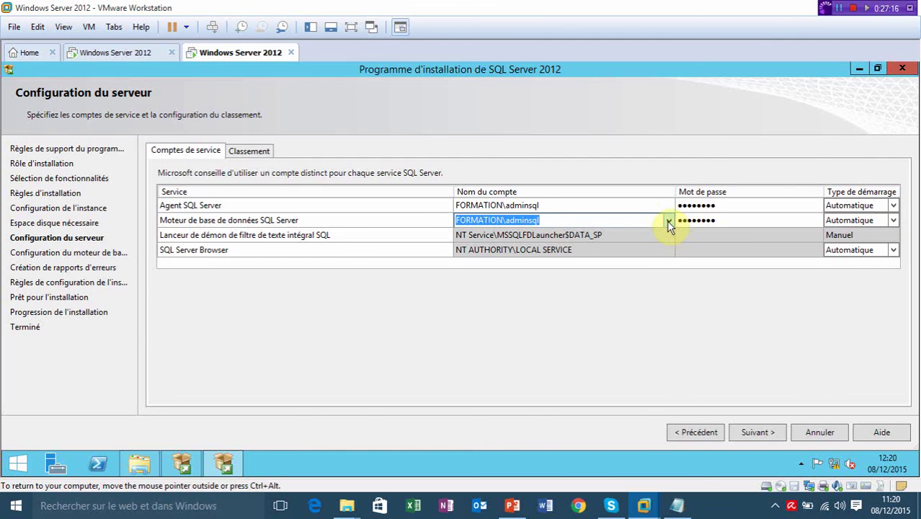
left_click(668, 220)
left_click(641, 244)
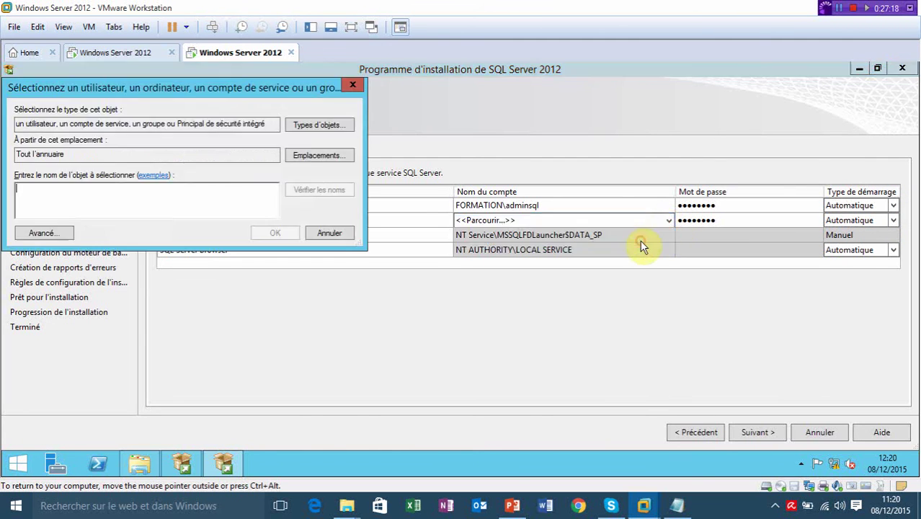
left_click(170, 214)
type("a")
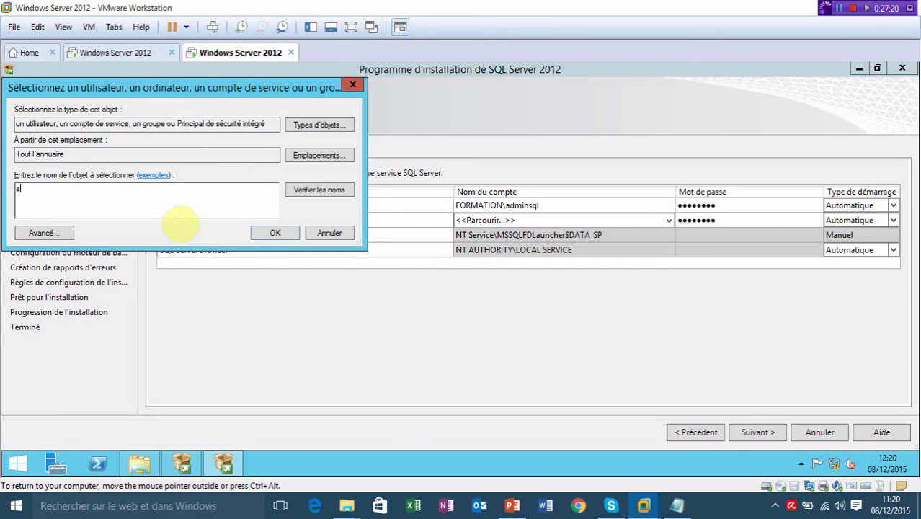
type("dminsql")
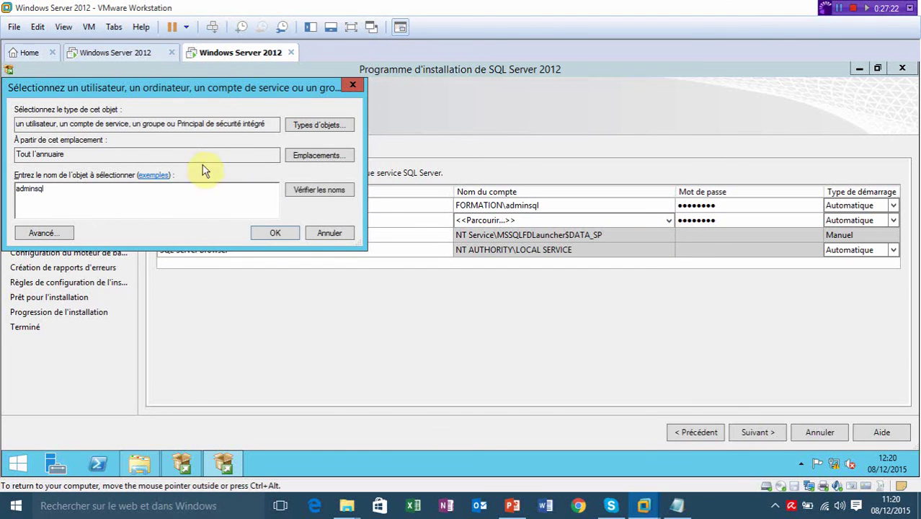
left_click(306, 191)
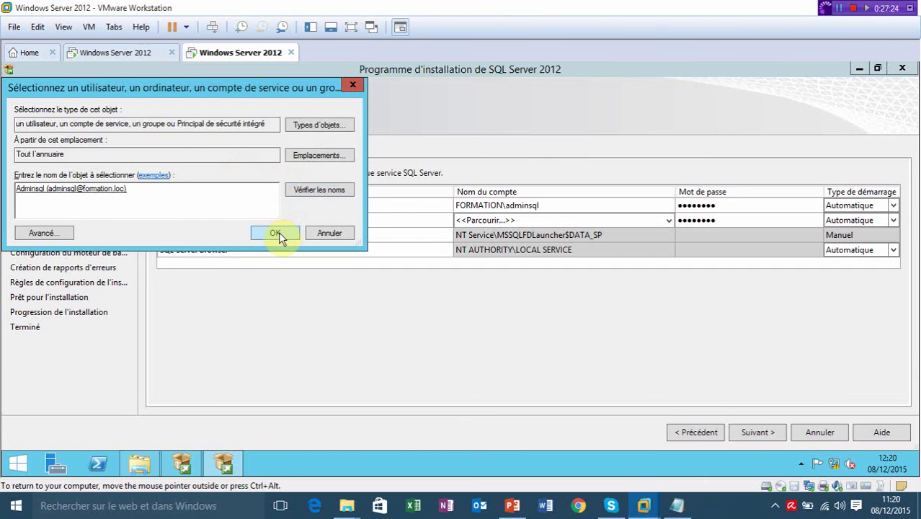
left_click(275, 233)
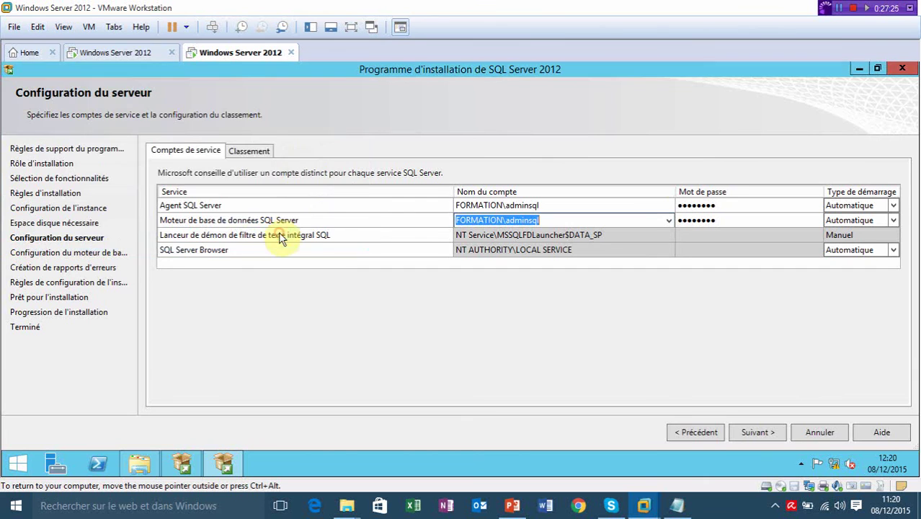
Enter the engine account password and continue to Database Engine Configuration.
left_click(736, 220)
type("Pa$$")
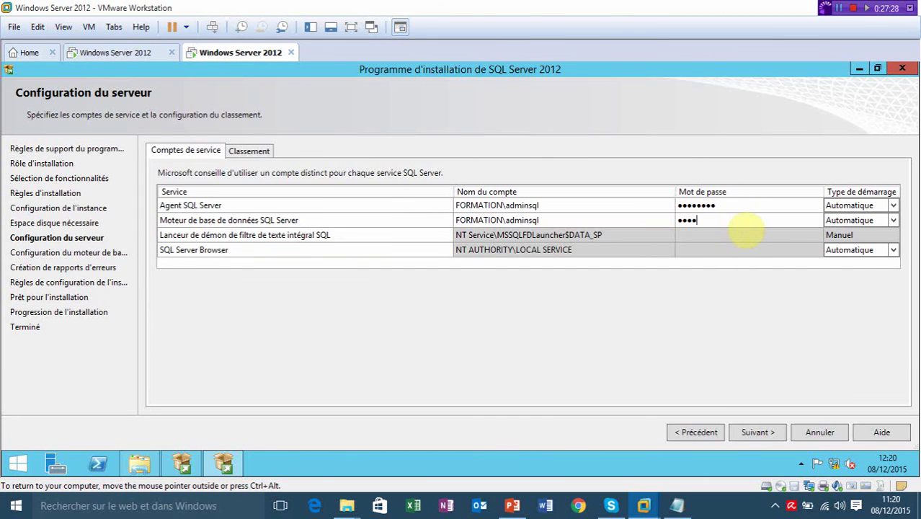
type("w0rd")
left_click(747, 432)
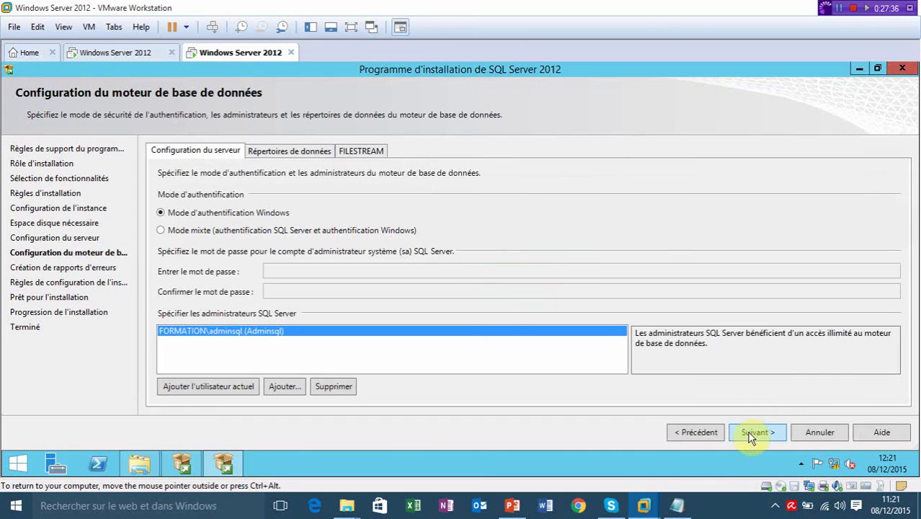
left_click(699, 435)
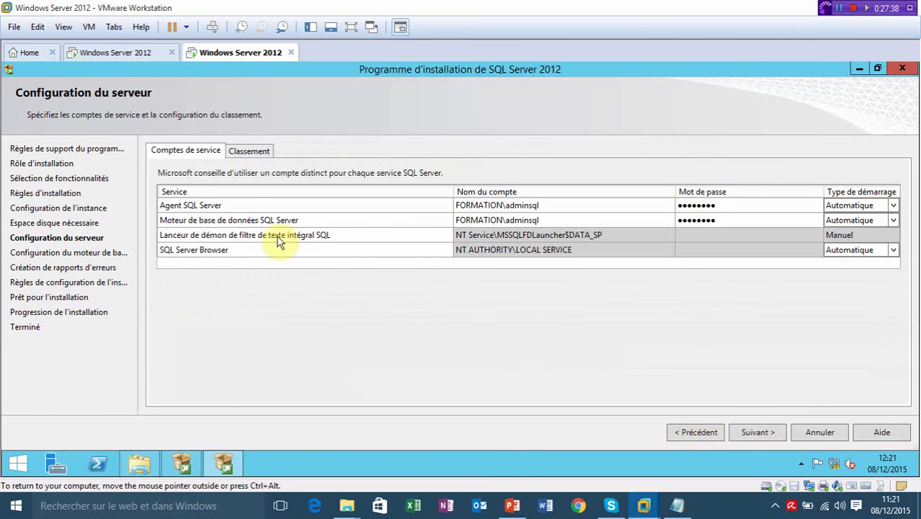
left_click(278, 250)
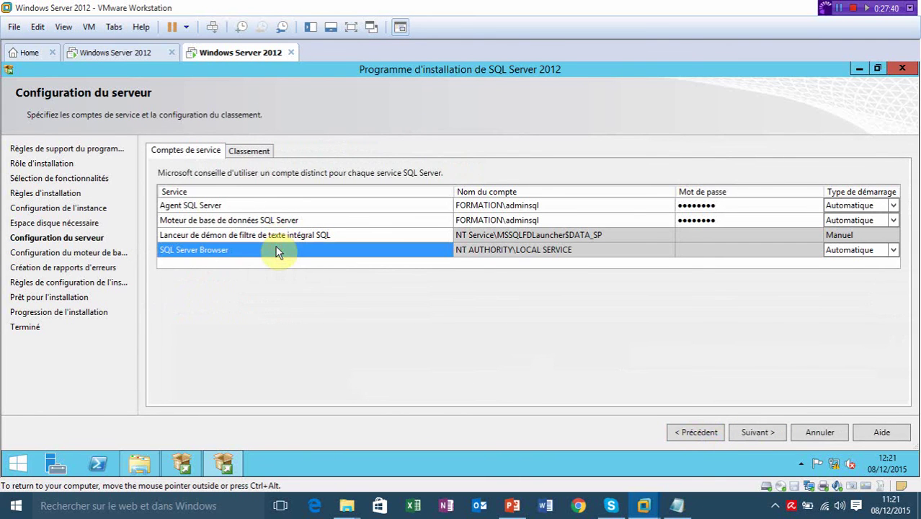
left_click(313, 237)
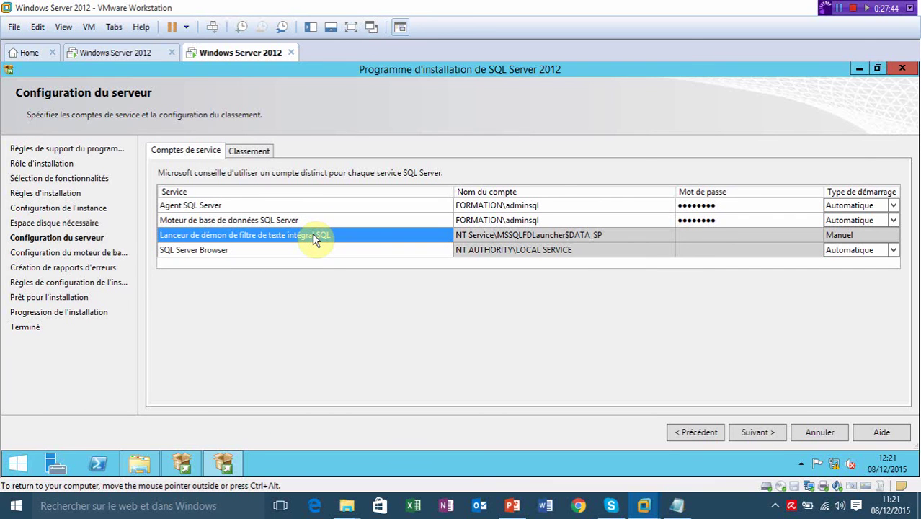
left_click(318, 254)
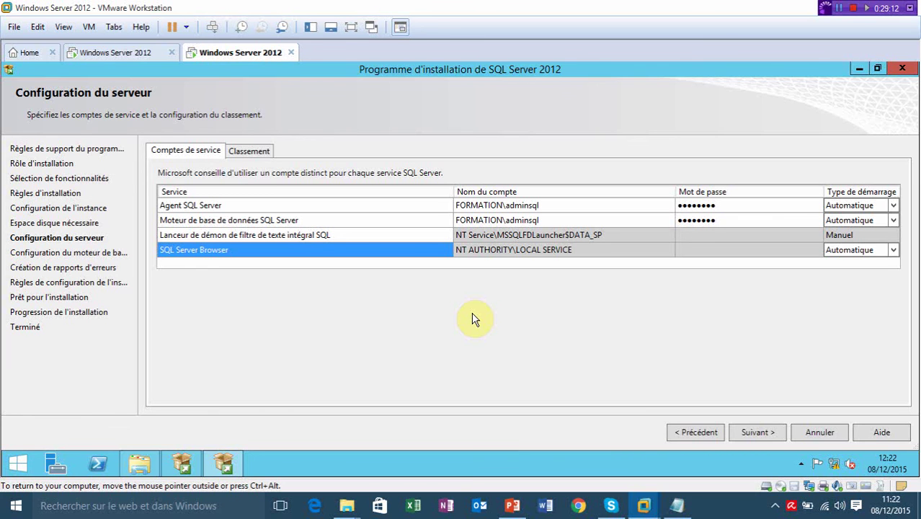
left_click(760, 433)
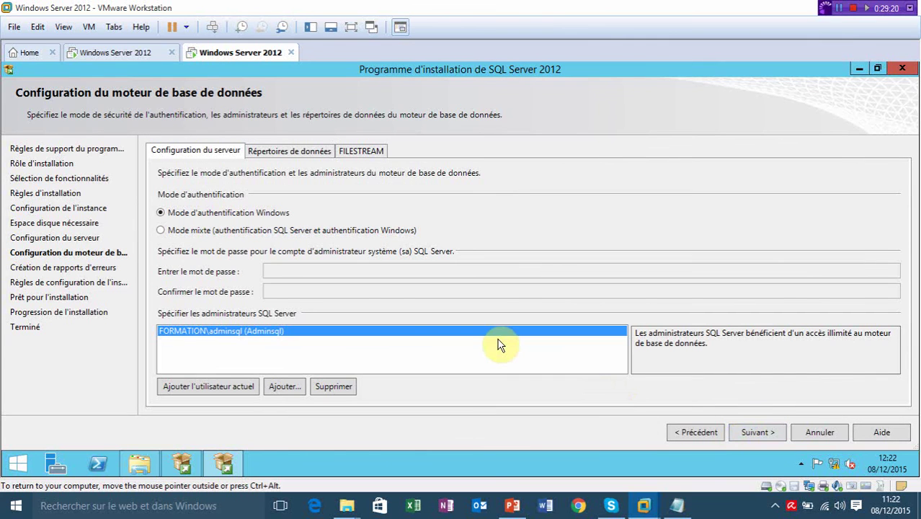
Replace the administrators entry with the current user, review Data Directories and FILESTREAM tabs, and continue.
left_click(329, 383)
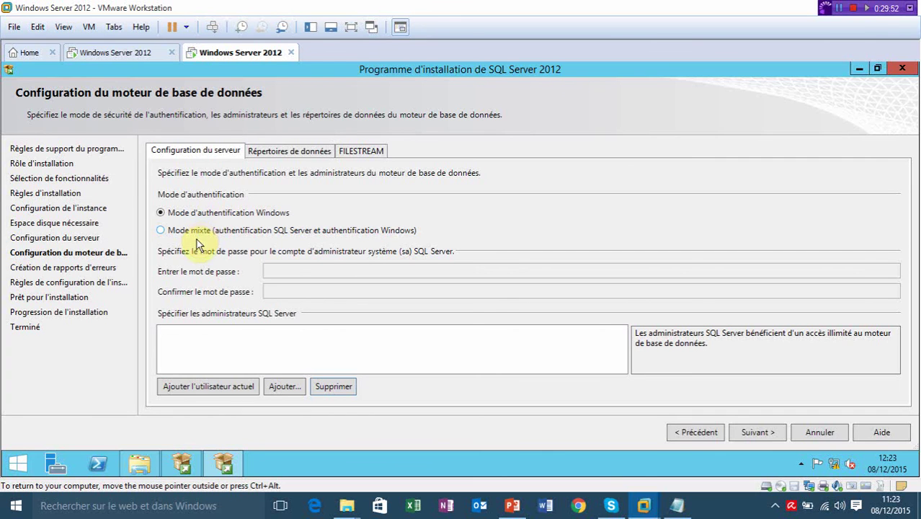
left_click(208, 386)
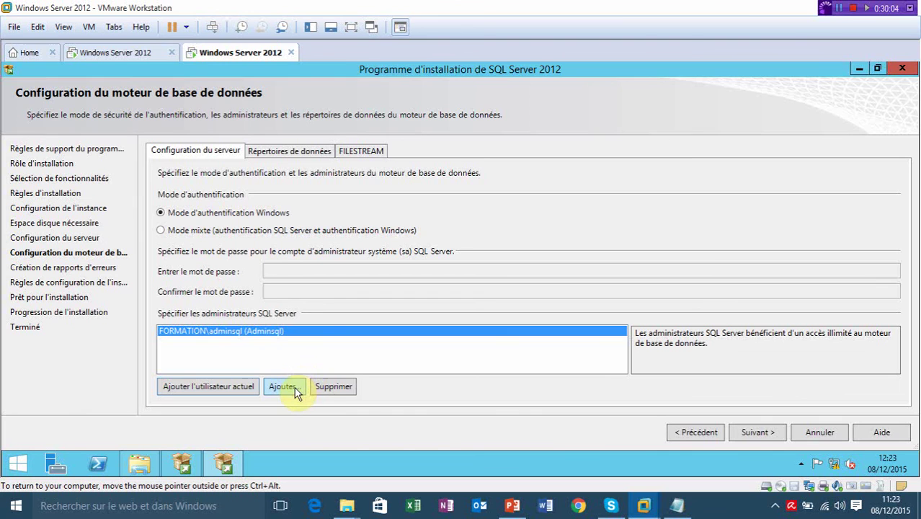
left_click(288, 151)
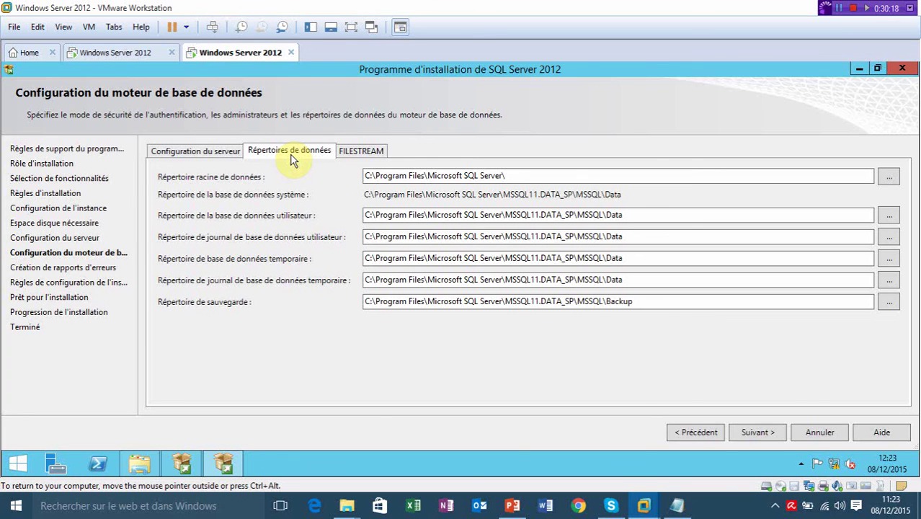
left_click(361, 160)
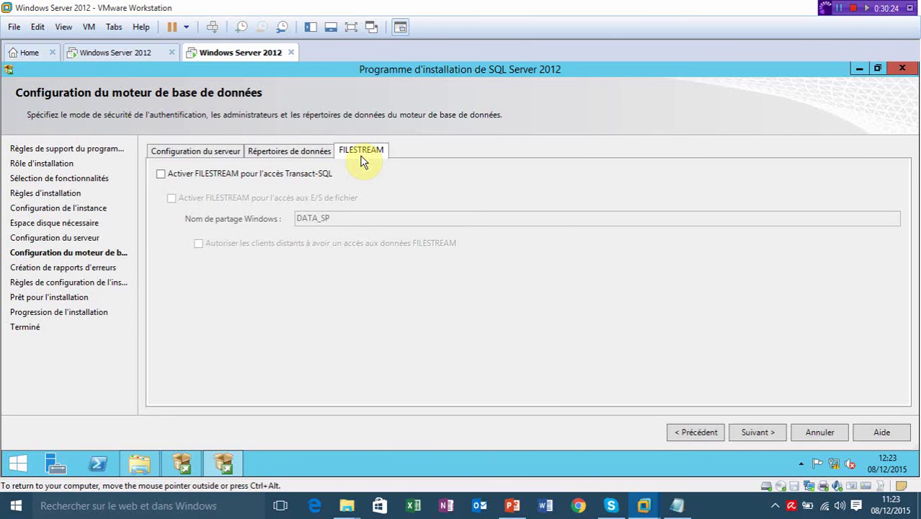
left_click(206, 153)
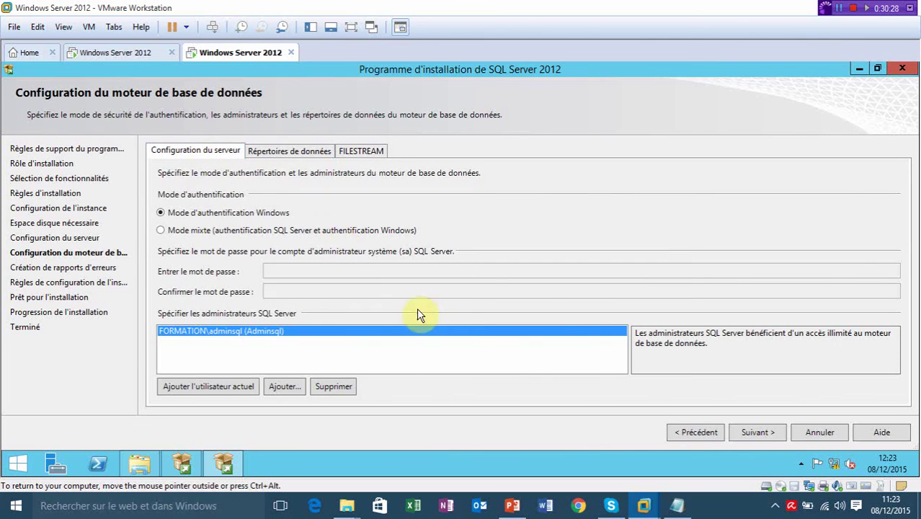
left_click(749, 434)
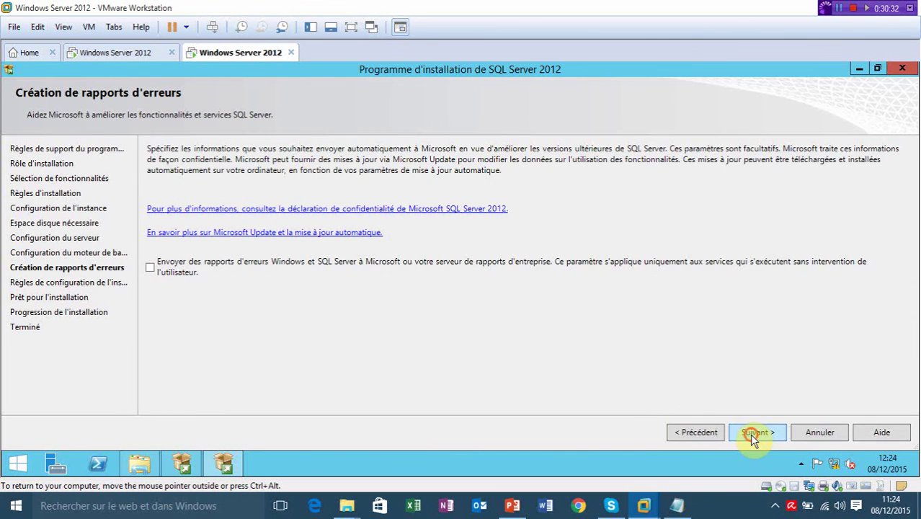
Pass the configuration rules, review the Prêt pour l'installation summary, and start the installation.
left_click(750, 433)
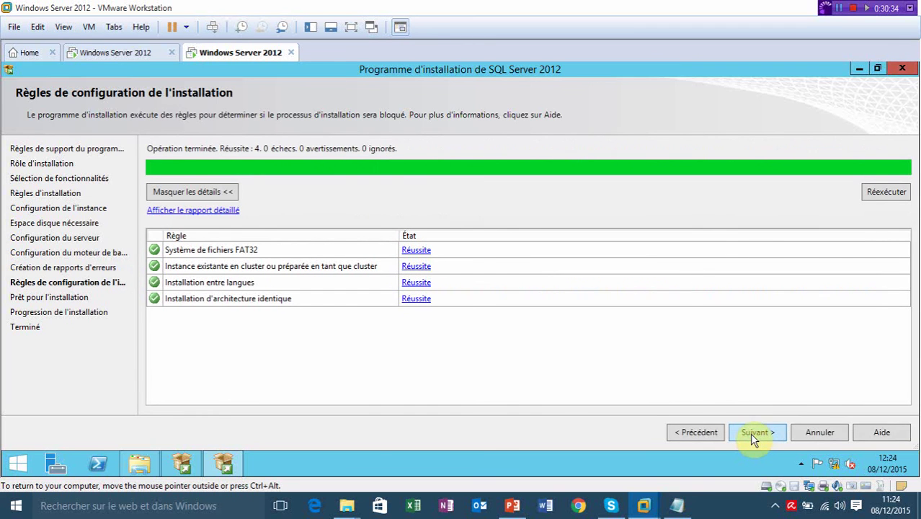
left_click(750, 433)
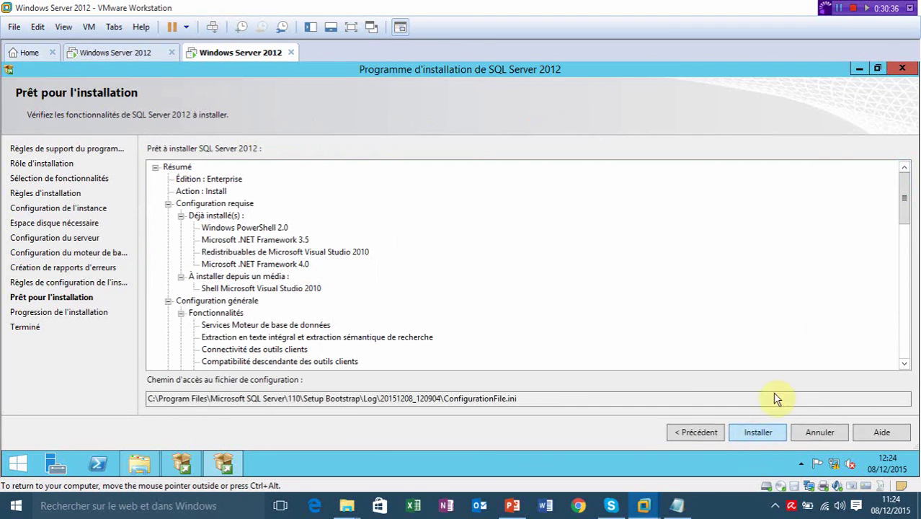
left_click_drag(901, 207, 906, 268)
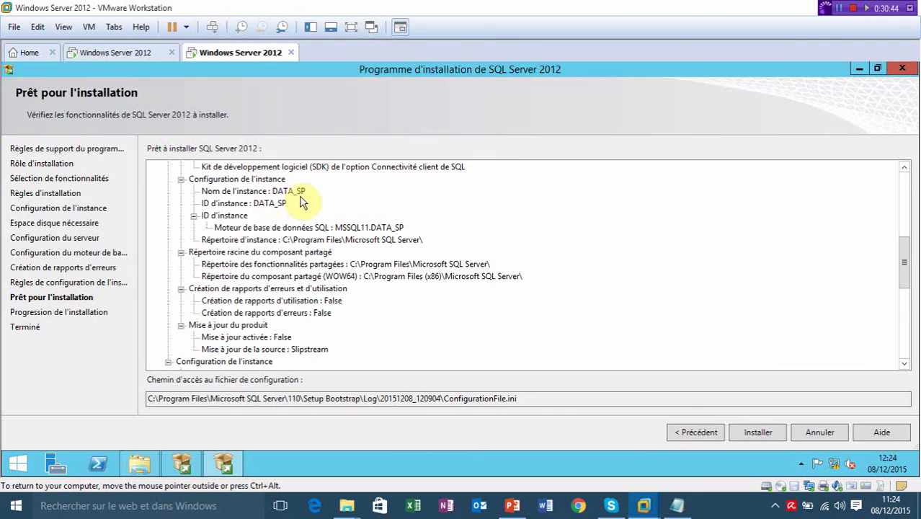
left_click_drag(904, 257, 906, 343)
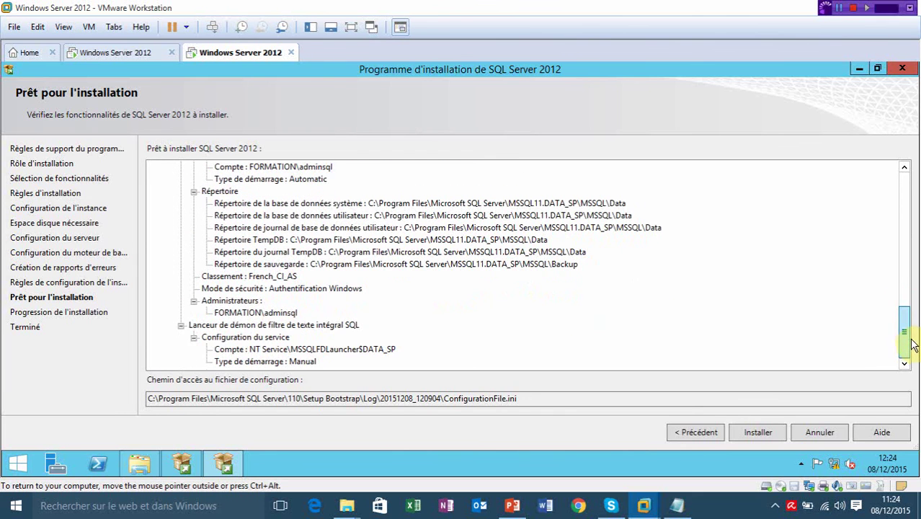
left_click(768, 437)
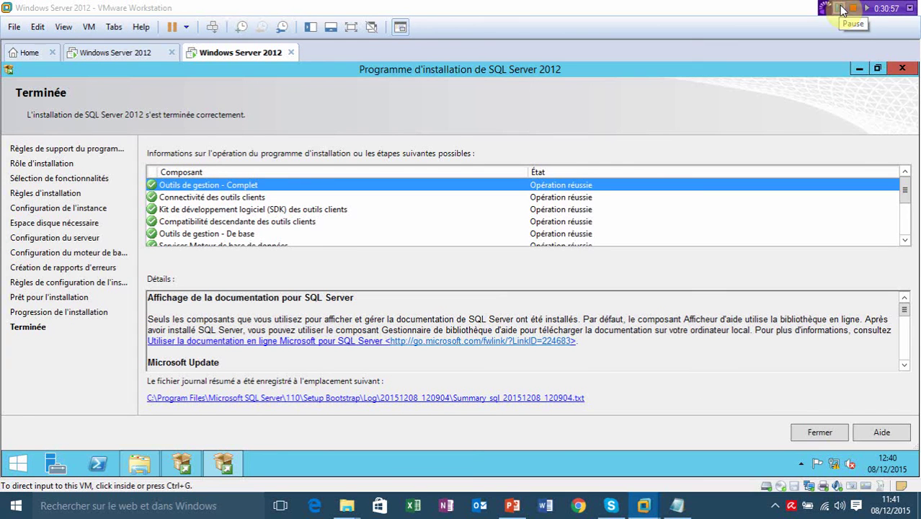
Unlock the Windows Server guest session with Ctrl+Alt+Del and the account password.
left_click(878, 143)
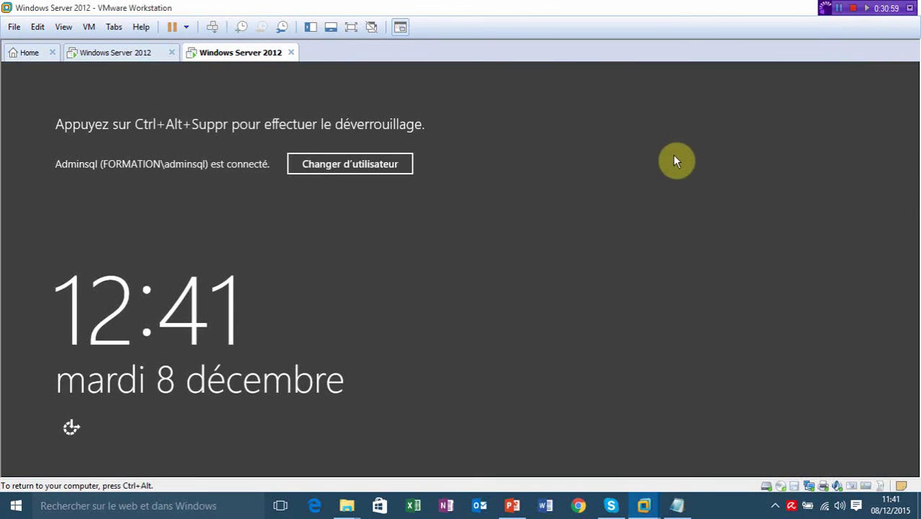
key("ctrl+alt+Insert")
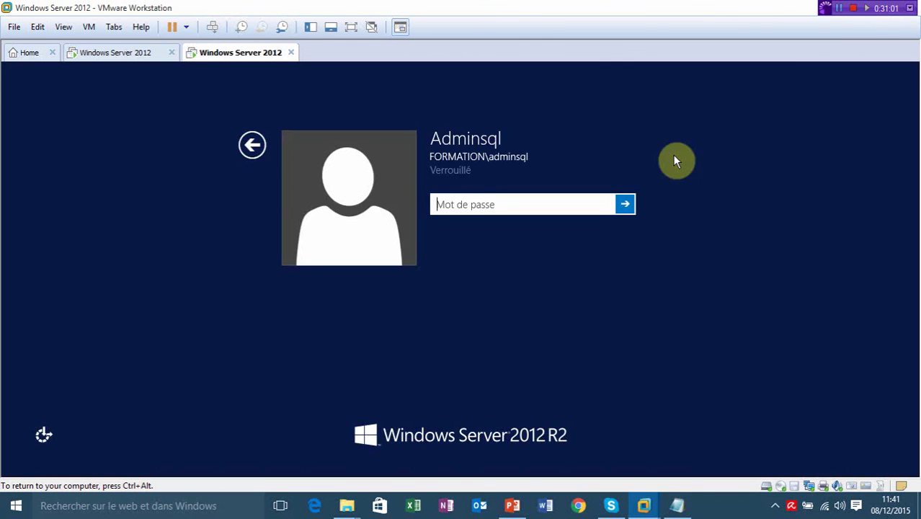
type("••••••••")
key("Return")
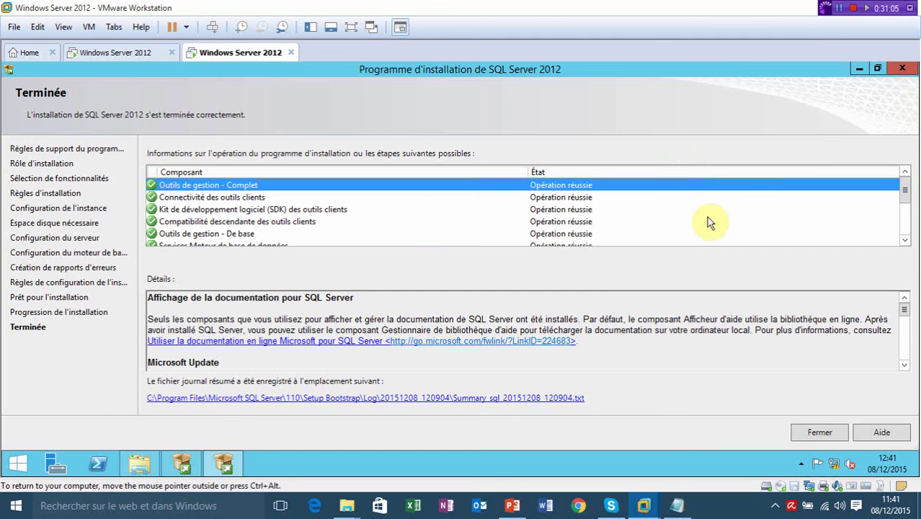
Close the completed SQL Server 2012 setup wizard with Fermer, leaving the empty desktop.
left_click_drag(904, 189, 909, 241)
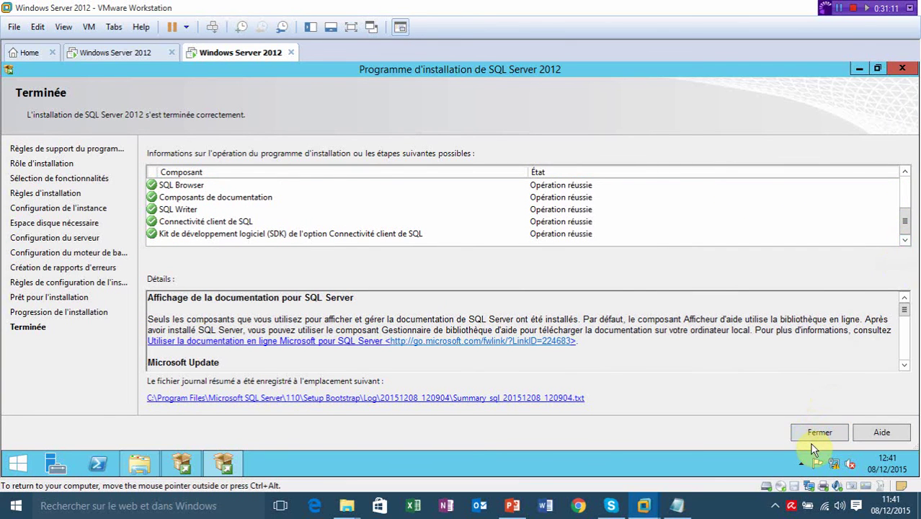
left_click(812, 445)
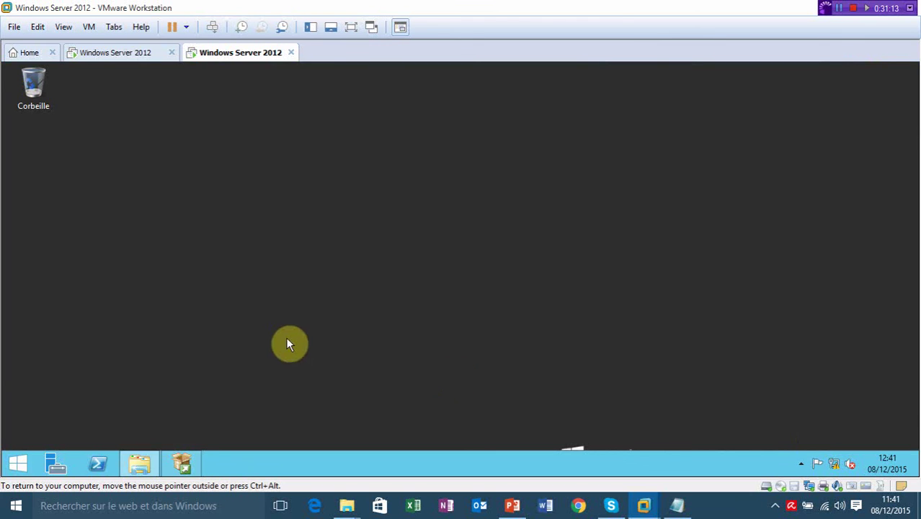
left_click(281, 342)
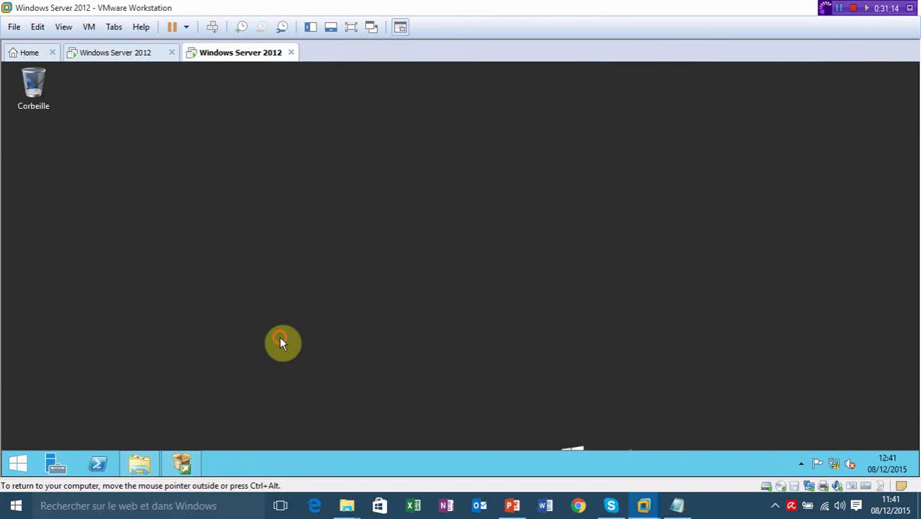
Launch Gestionnaire de configuration SQL Server from the Start Applications list and approve the UAC prompt.
left_click(24, 472)
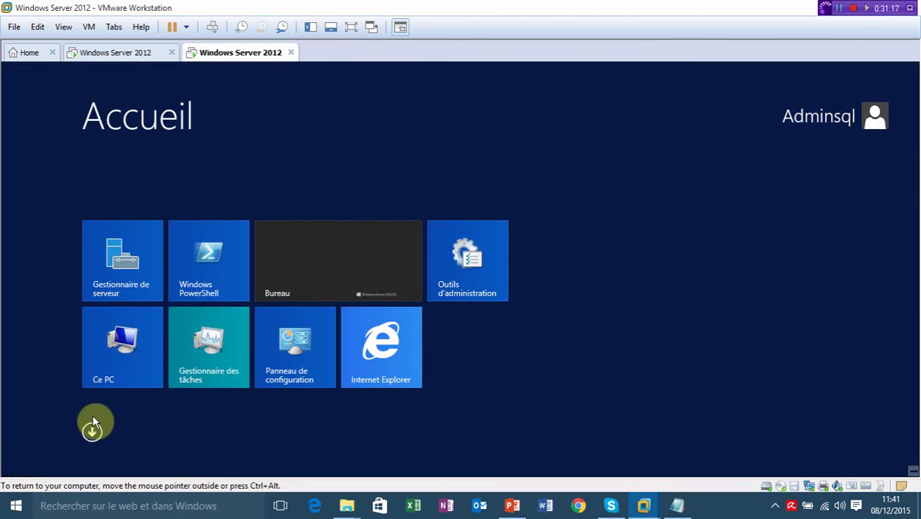
left_click(92, 433)
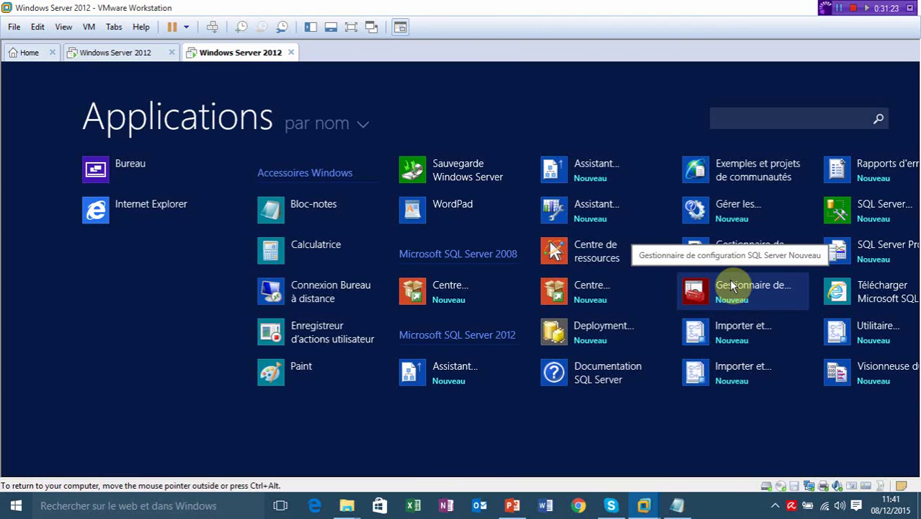
left_click(731, 285)
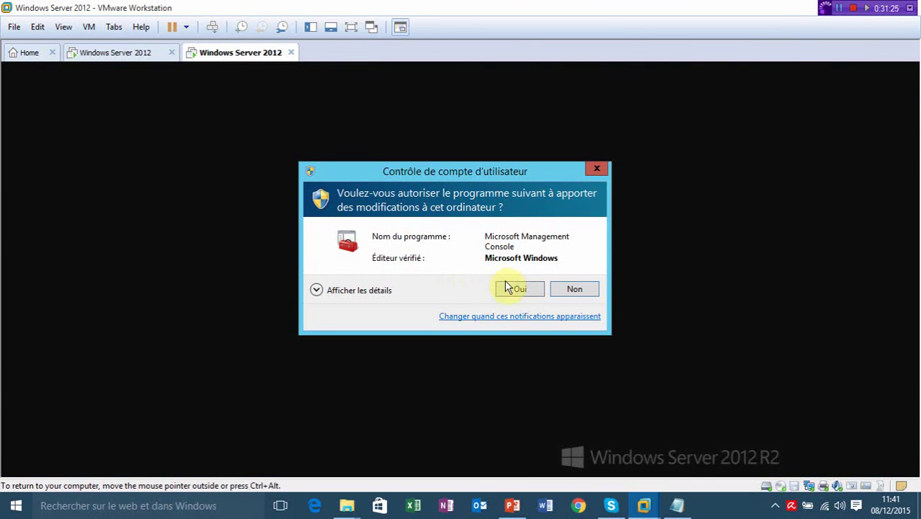
left_click(513, 288)
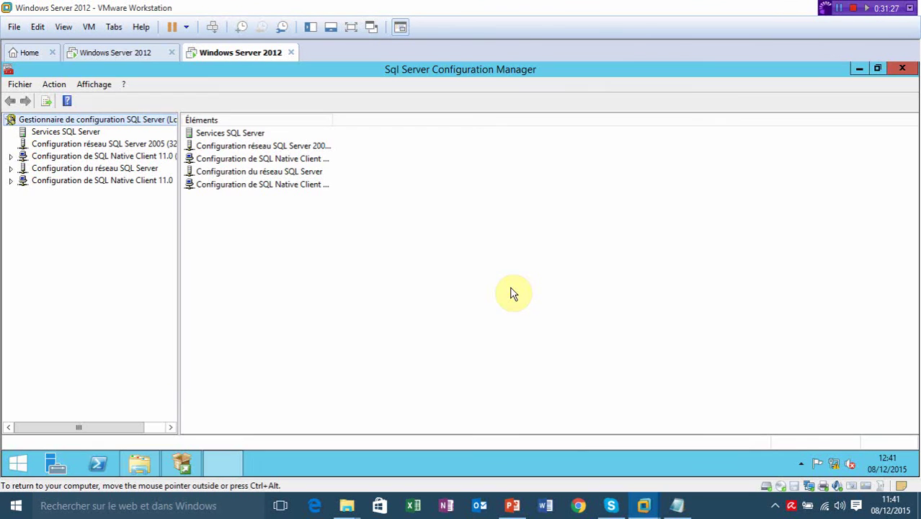
Show Services SQL Server and widen the Nom column to reveal the running DATA_SP services.
left_click(82, 133)
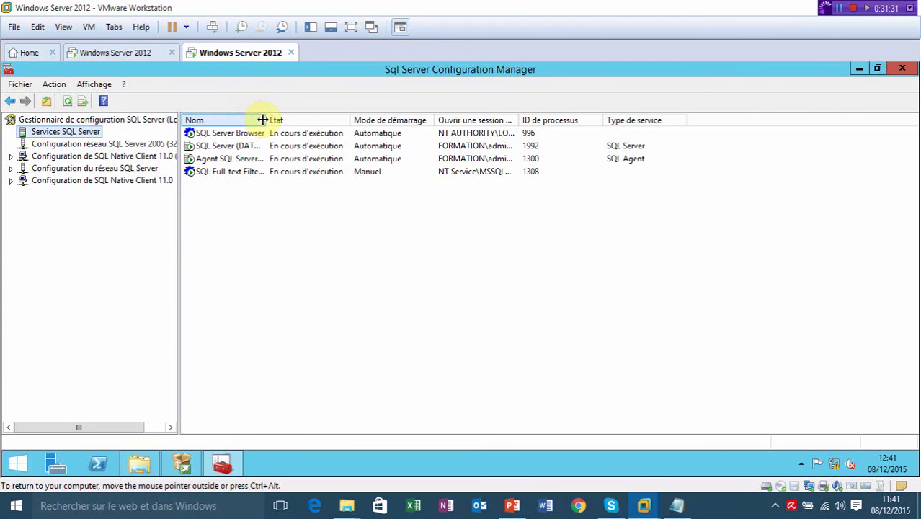
left_click_drag(266, 121, 303, 123)
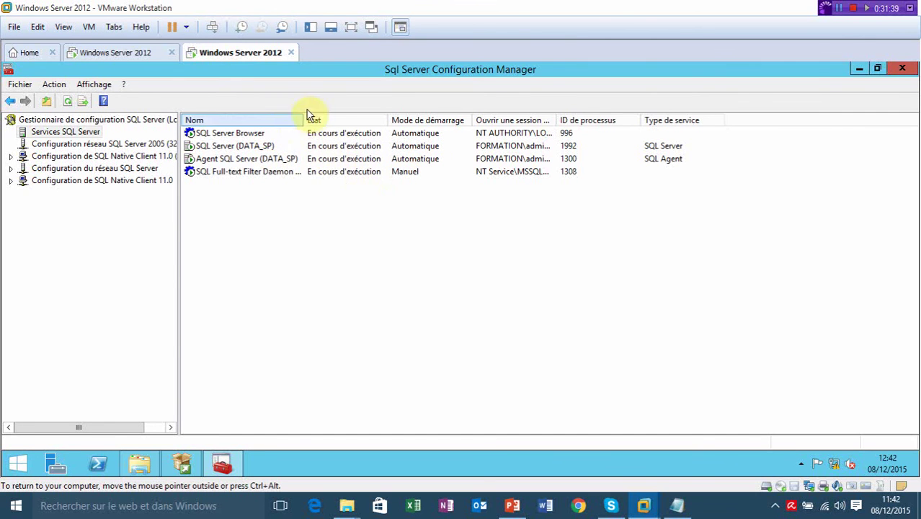
left_click_drag(304, 121, 340, 124)
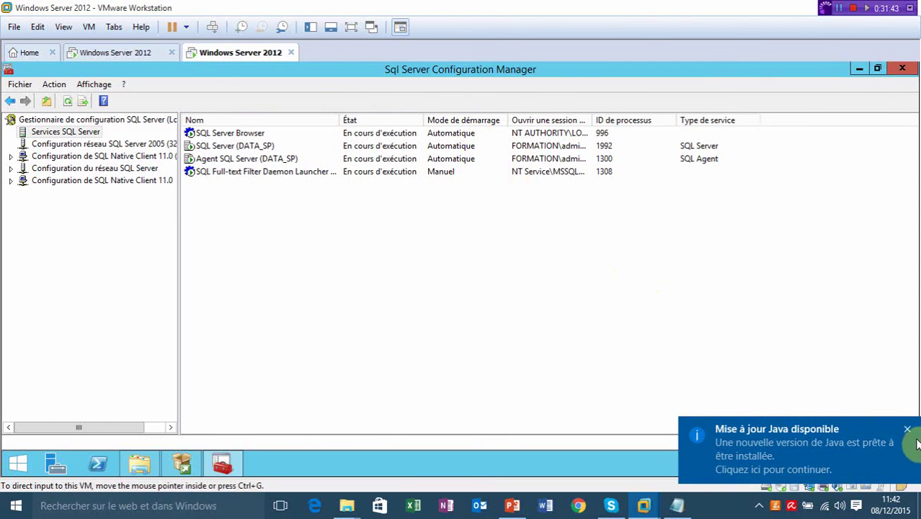
Dismiss the Java update notification and close SQL Server Configuration Manager.
left_click(916, 442)
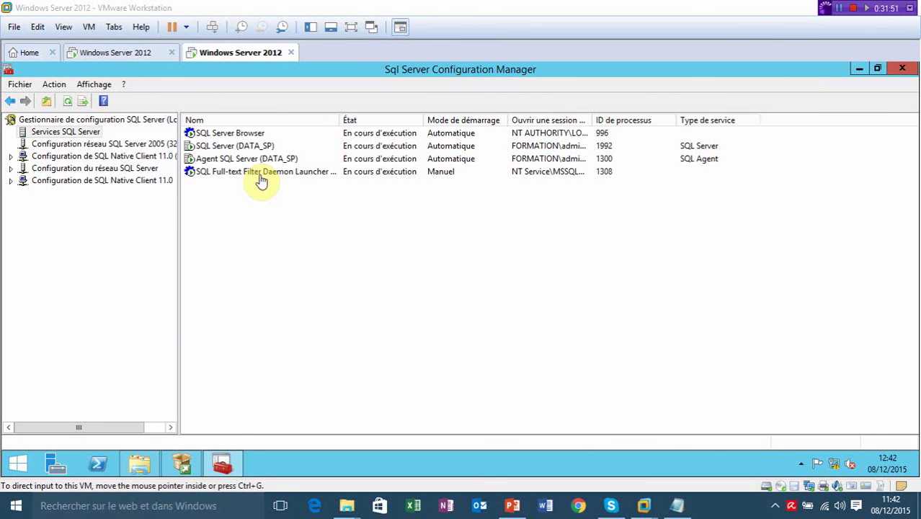
left_click(261, 179)
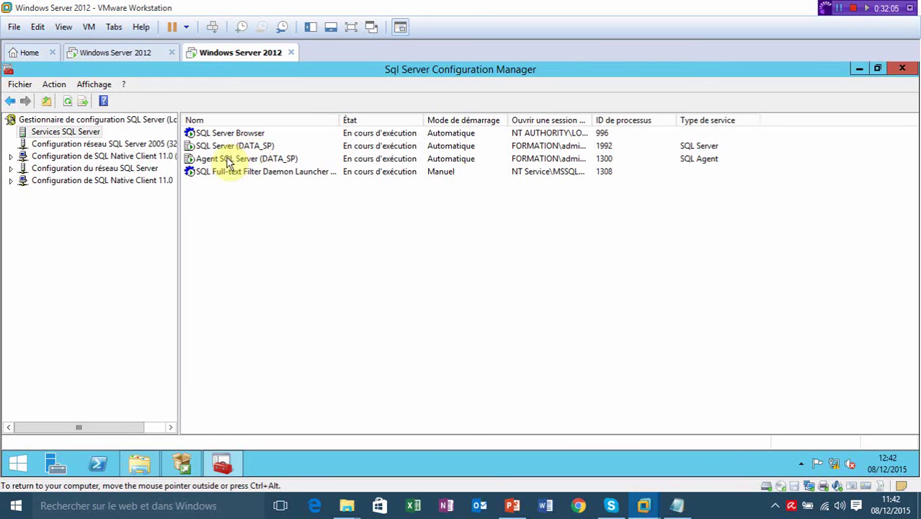
left_click(904, 73)
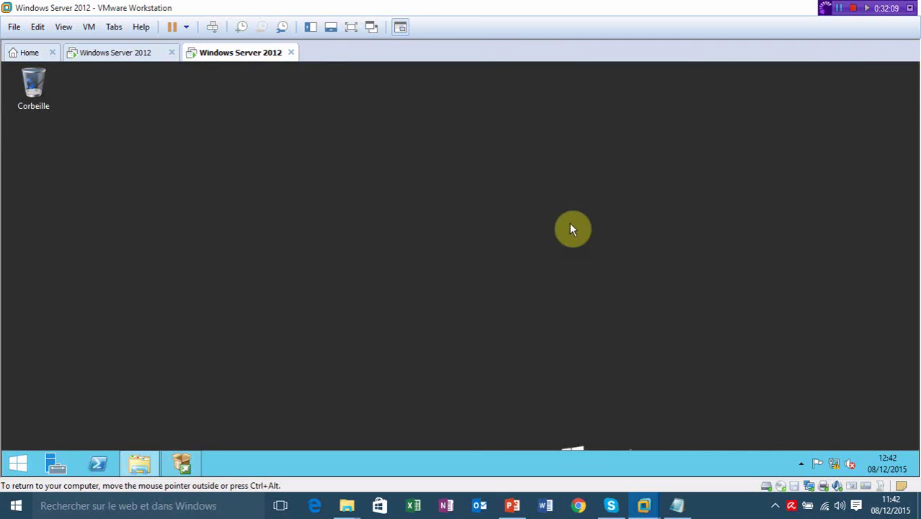